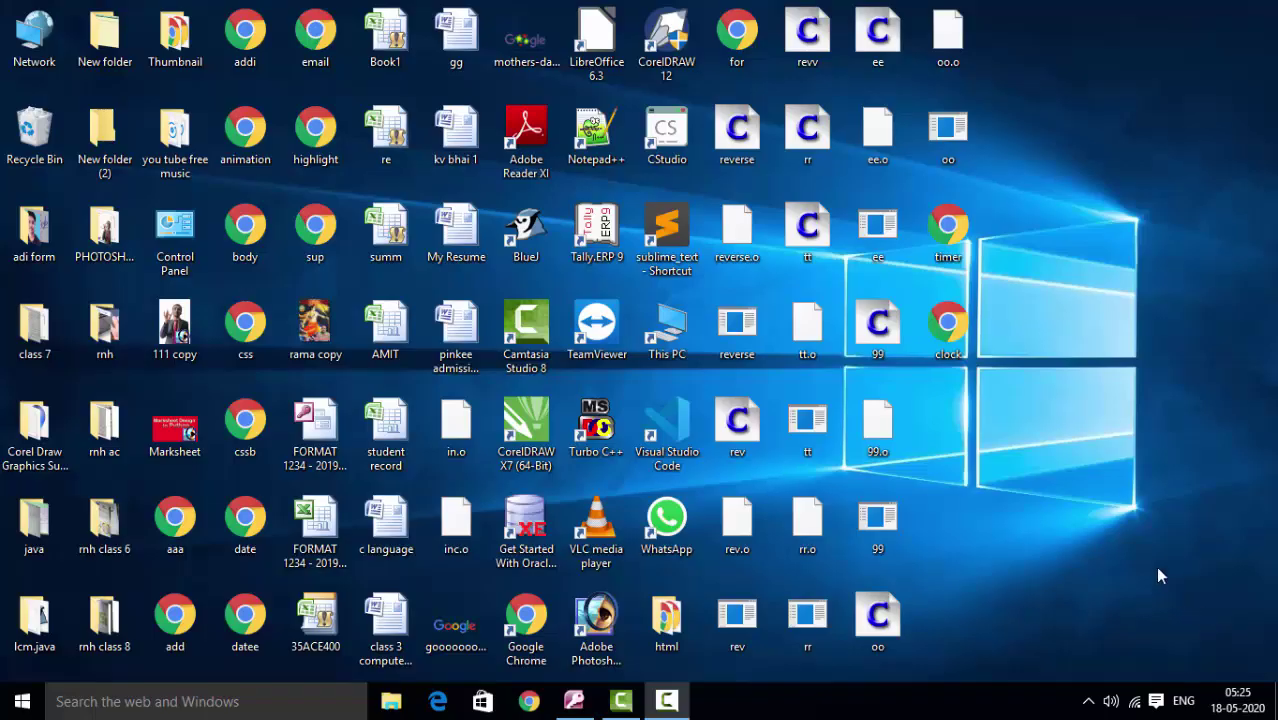
# Step: Refresh the desktop four times, then restore the Access window showing Query1's Title and Chrpos results
pyautogui.rightClick(1073, 137)
pyautogui.click(1097, 192)
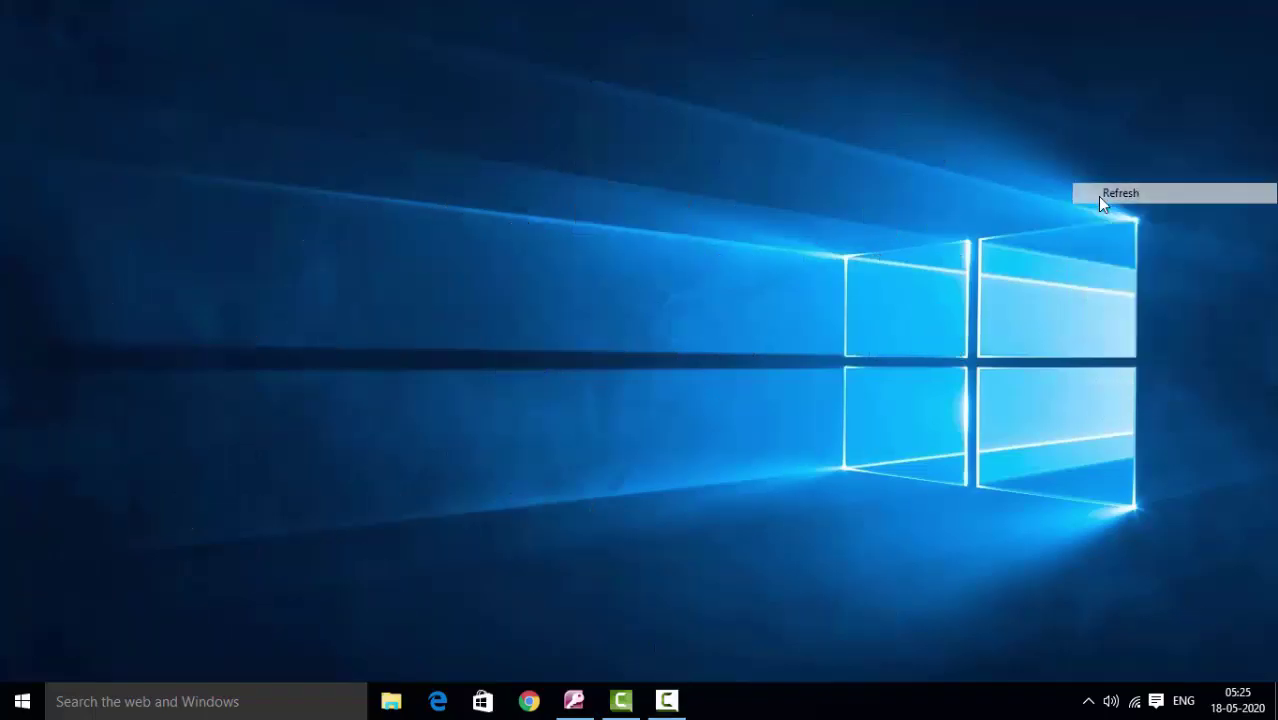
pyautogui.rightClick(1097, 201)
pyautogui.click(1110, 256)
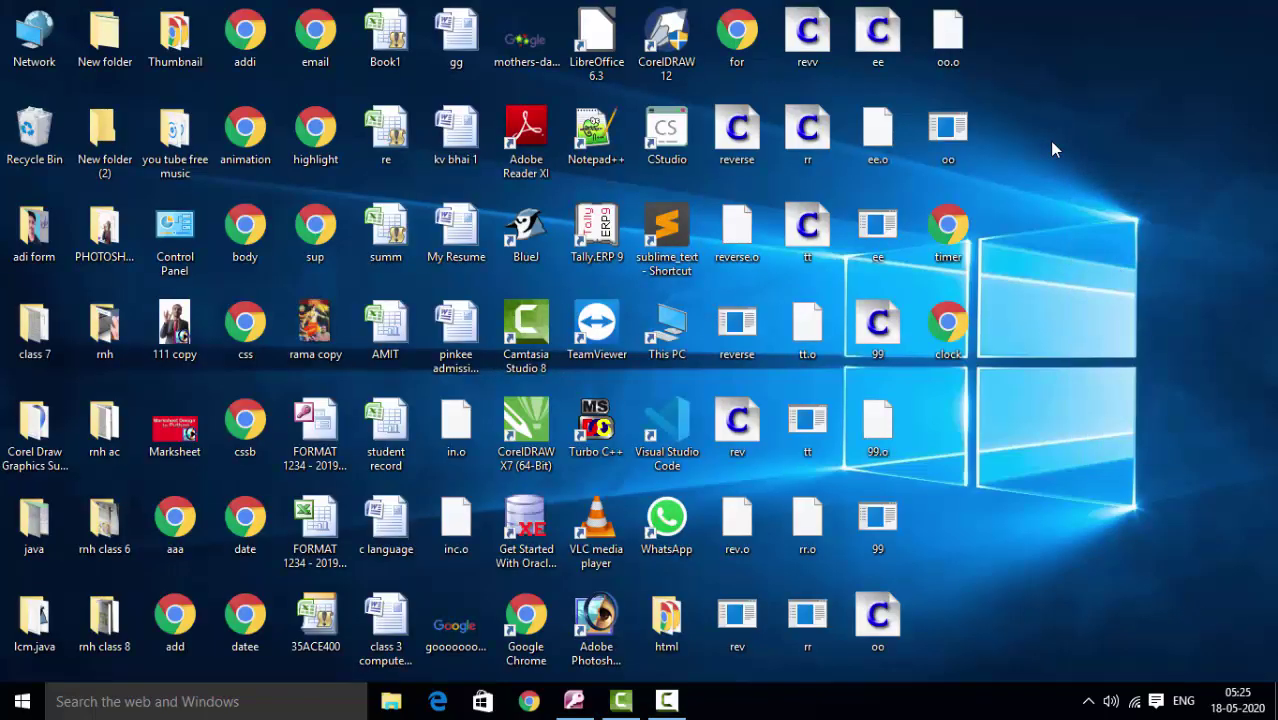
pyautogui.rightClick(1063, 156)
pyautogui.click(1090, 198)
pyautogui.rightClick(1090, 200)
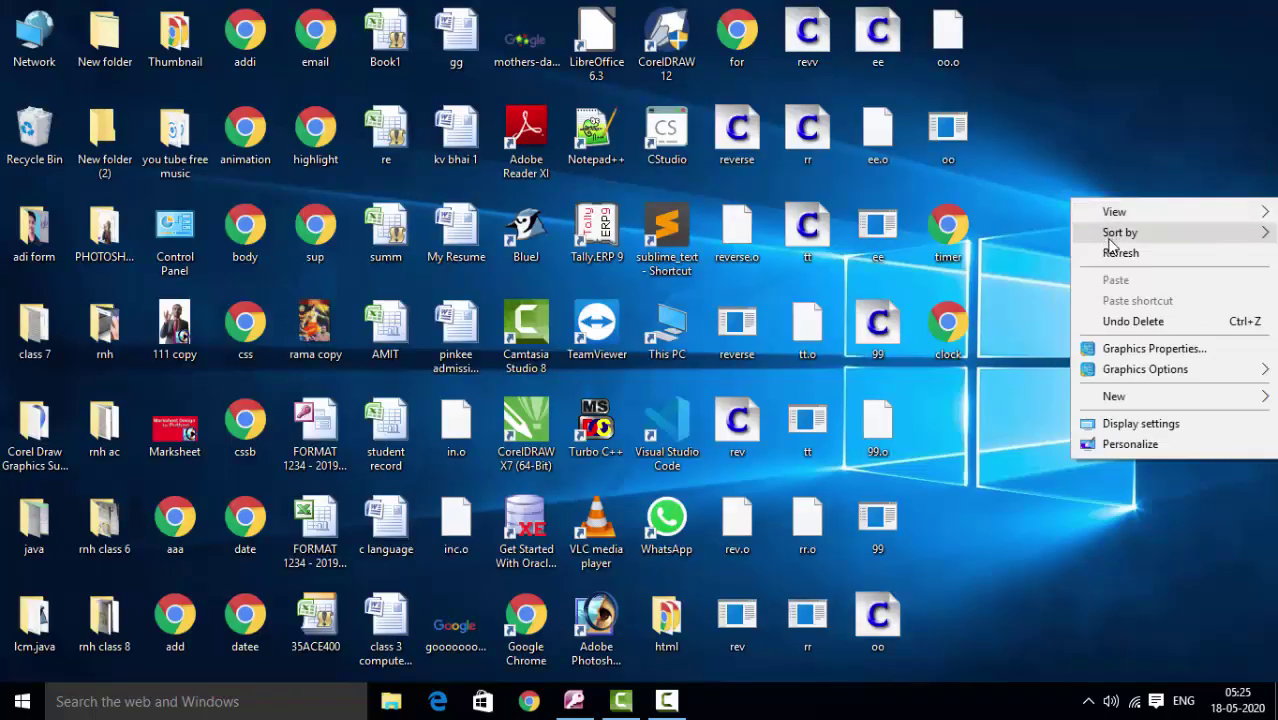
pyautogui.click(1110, 256)
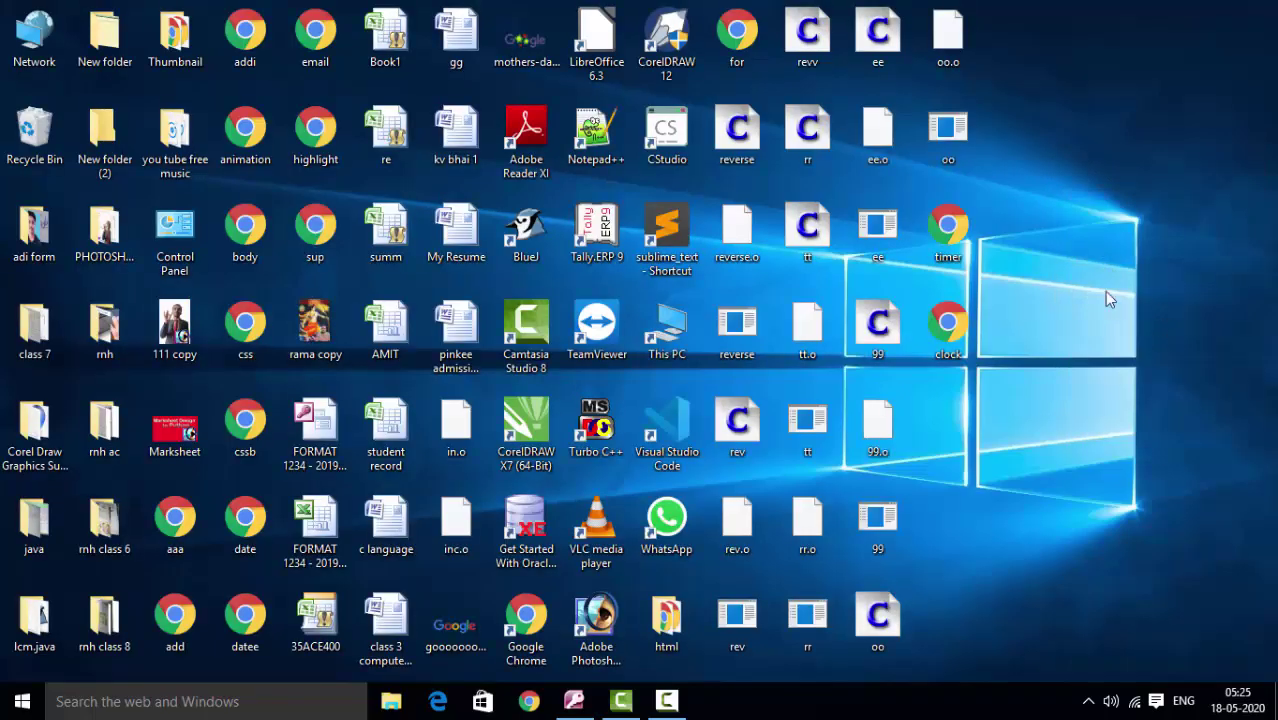
pyautogui.click(574, 700)
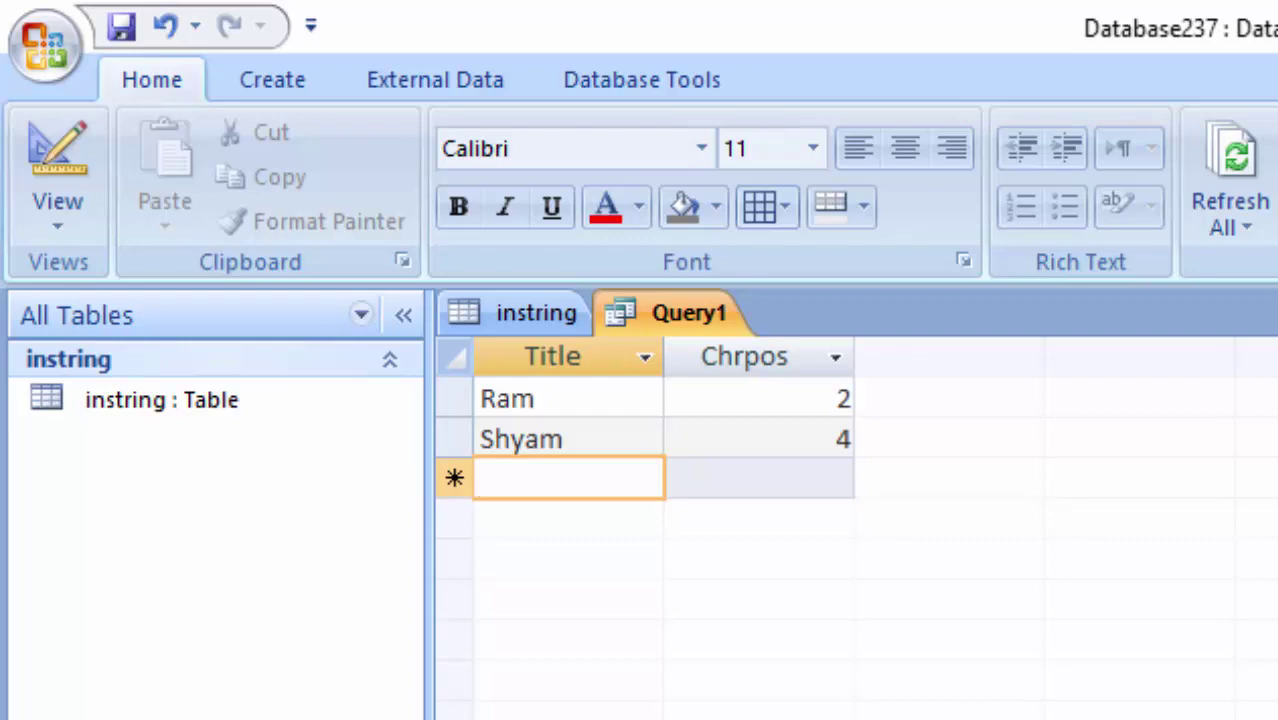
# Step: Add titles Ratnesh, Tiwari and Dulari to Query1, getting Chrpos values 2, 4 and 4
pyautogui.write('Ra')
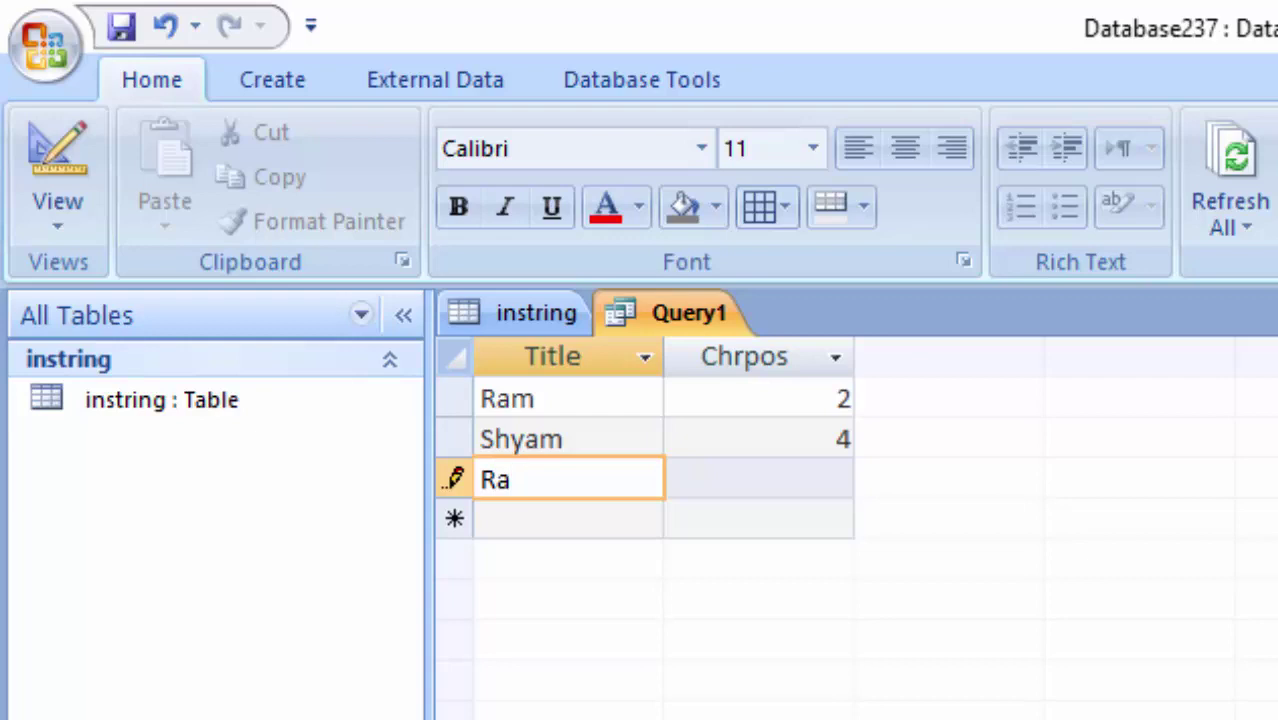
pyautogui.write('tnes')
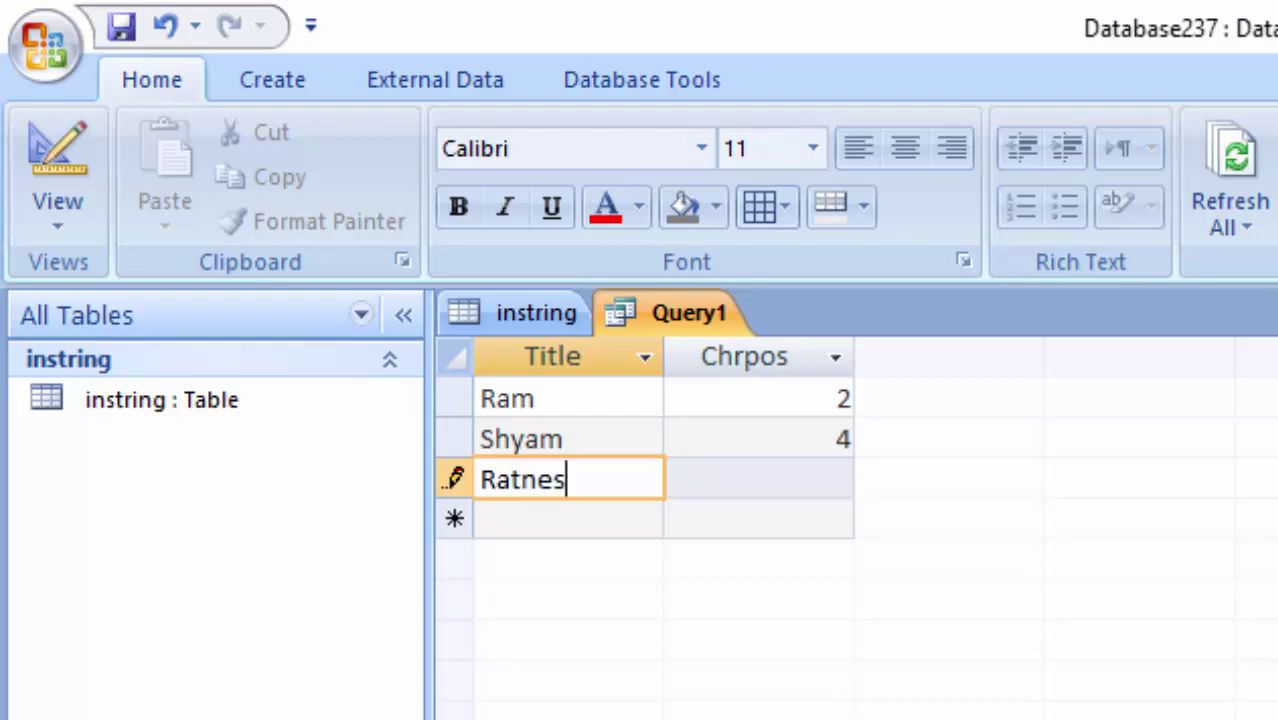
pyautogui.write('h')
pyautogui.click(802, 486)
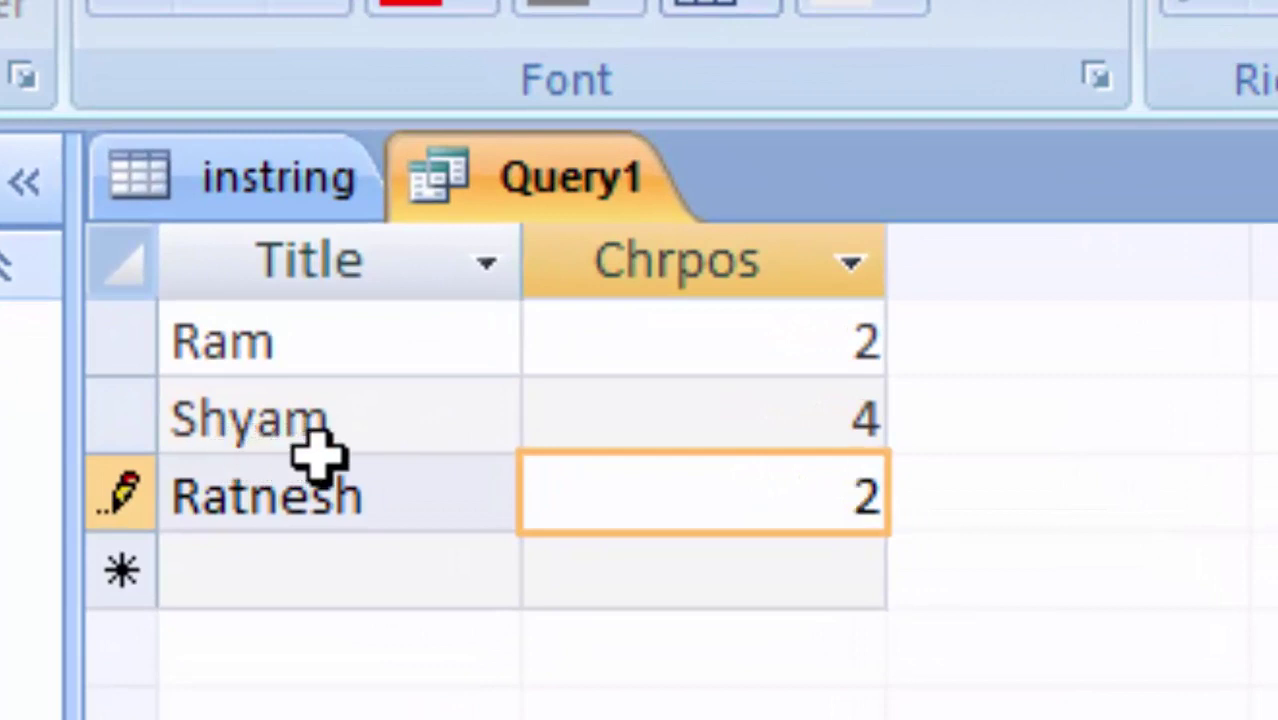
pyautogui.click(274, 573)
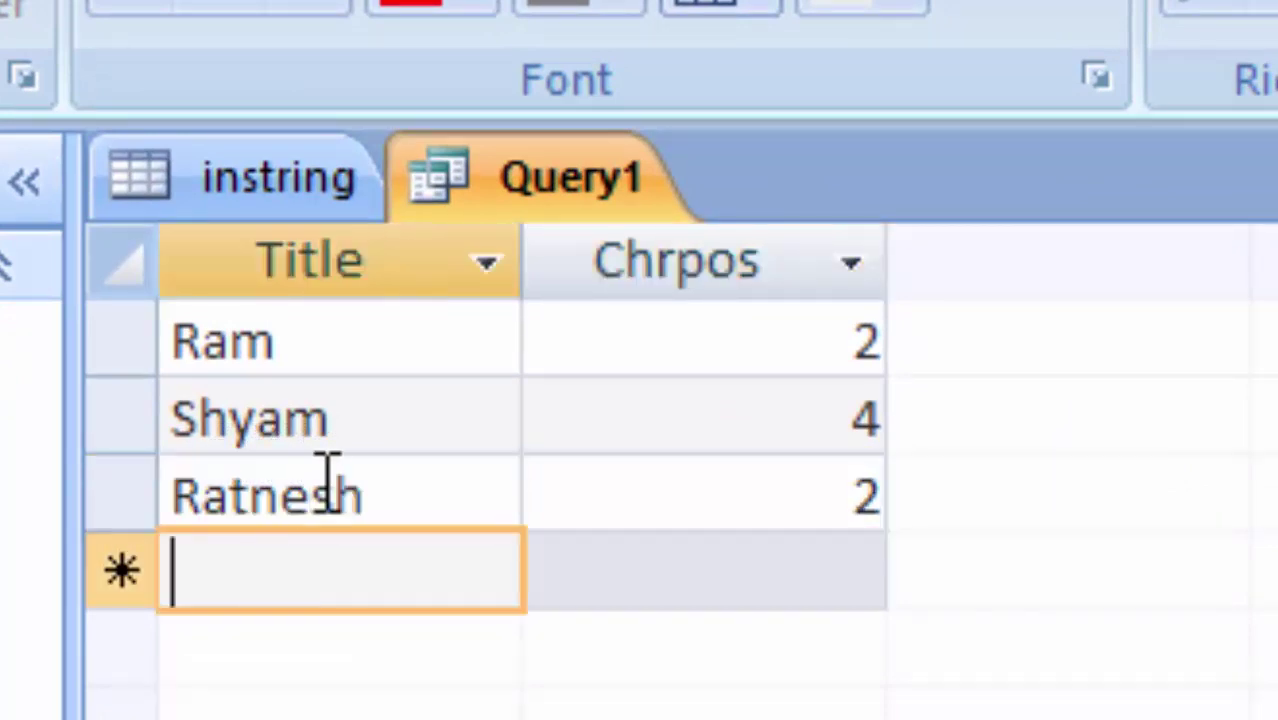
pyautogui.write('Tiwa')
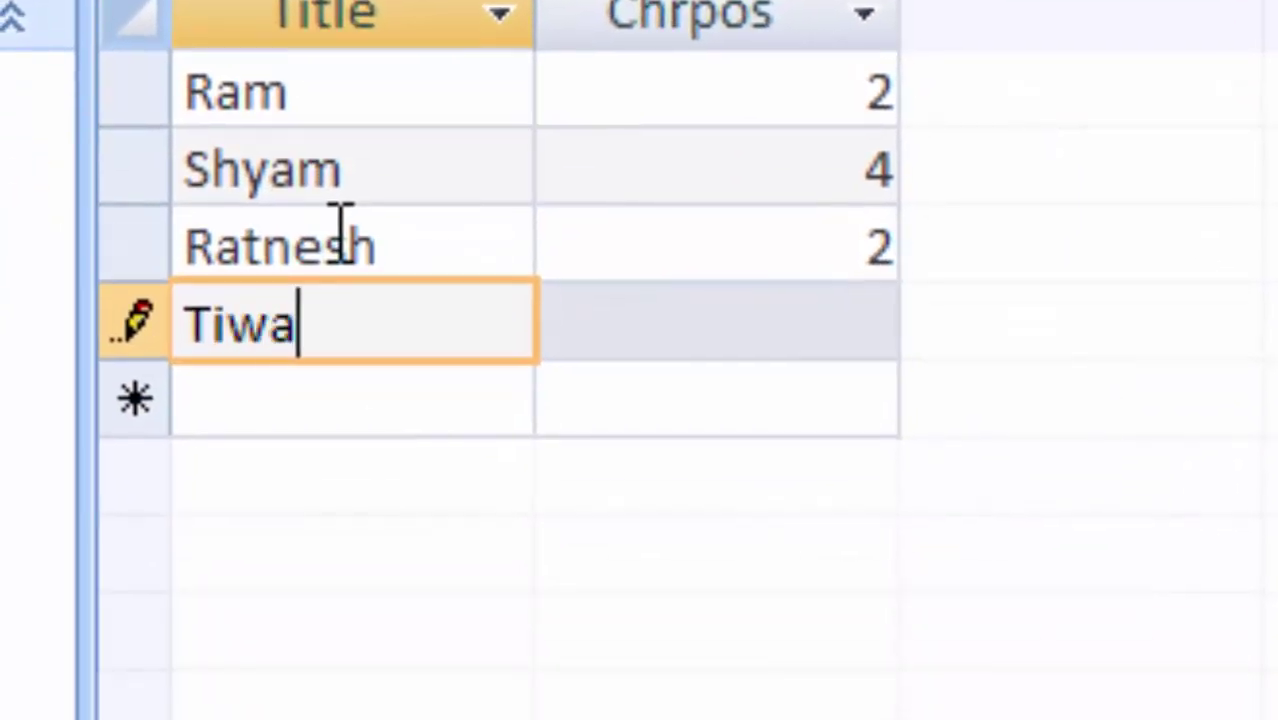
pyautogui.write('ri')
pyautogui.press('Tab')
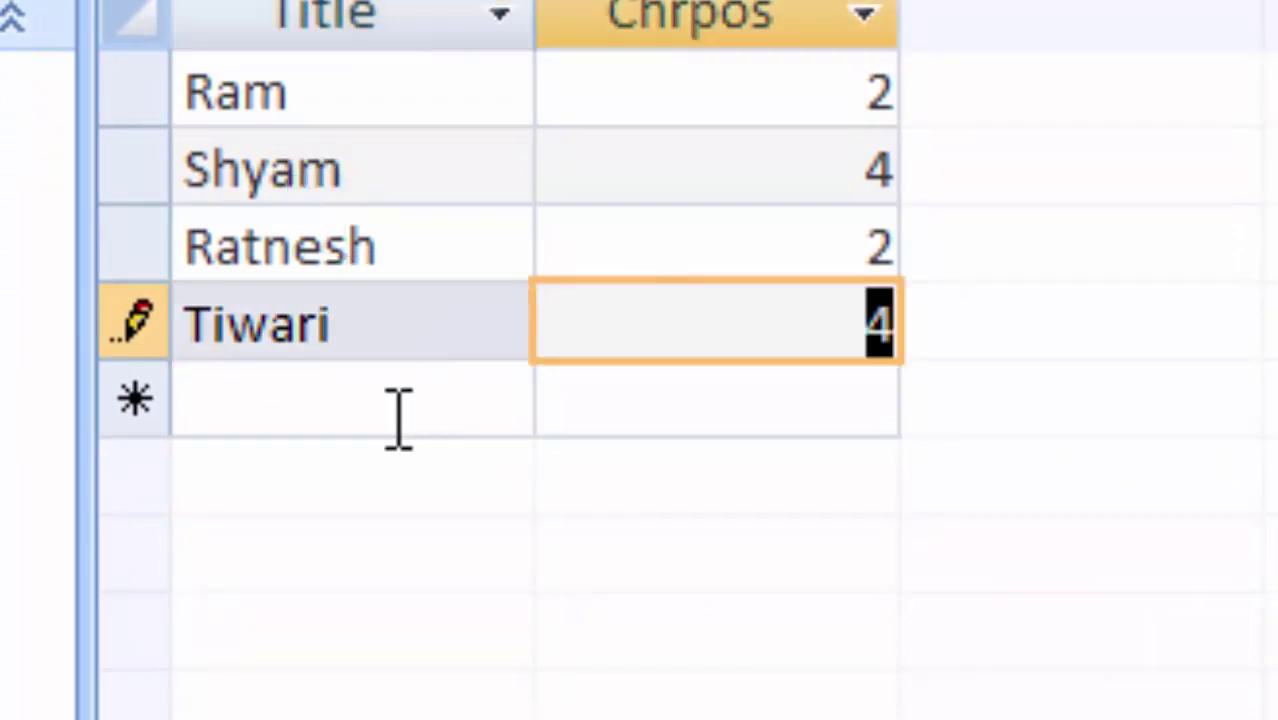
pyautogui.click(319, 390)
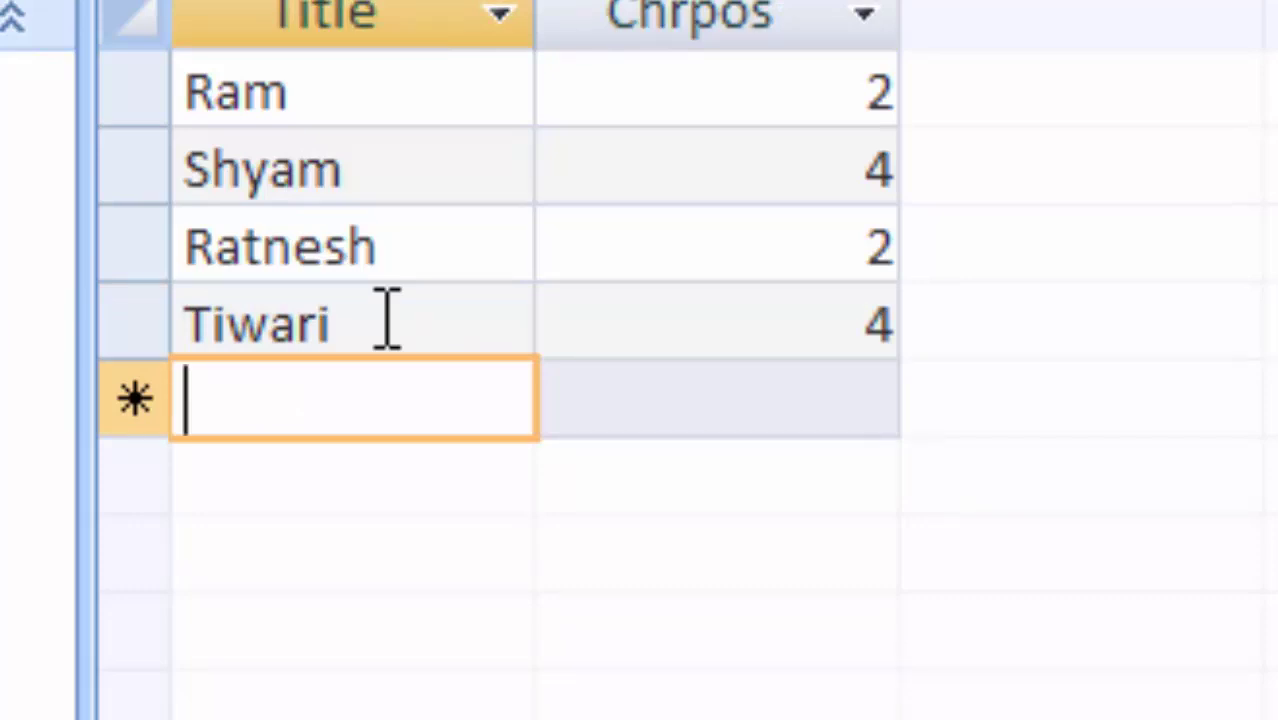
pyautogui.write('Dul')
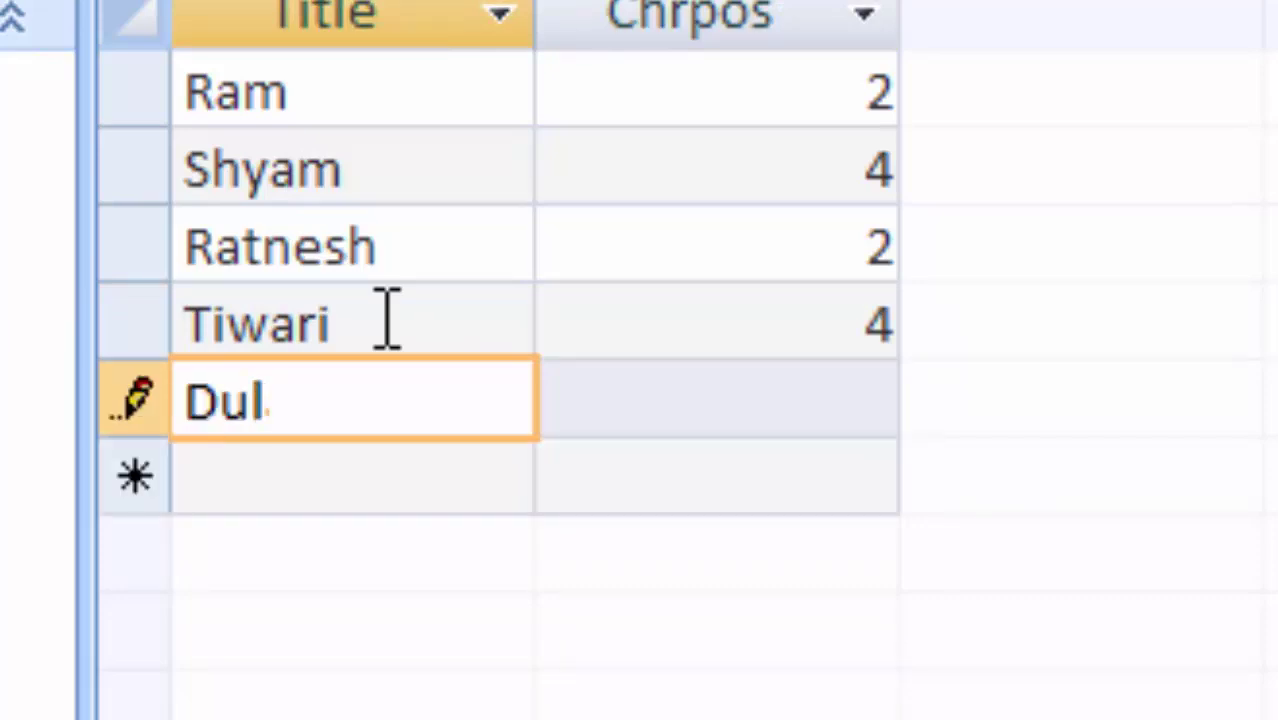
pyautogui.write('ari')
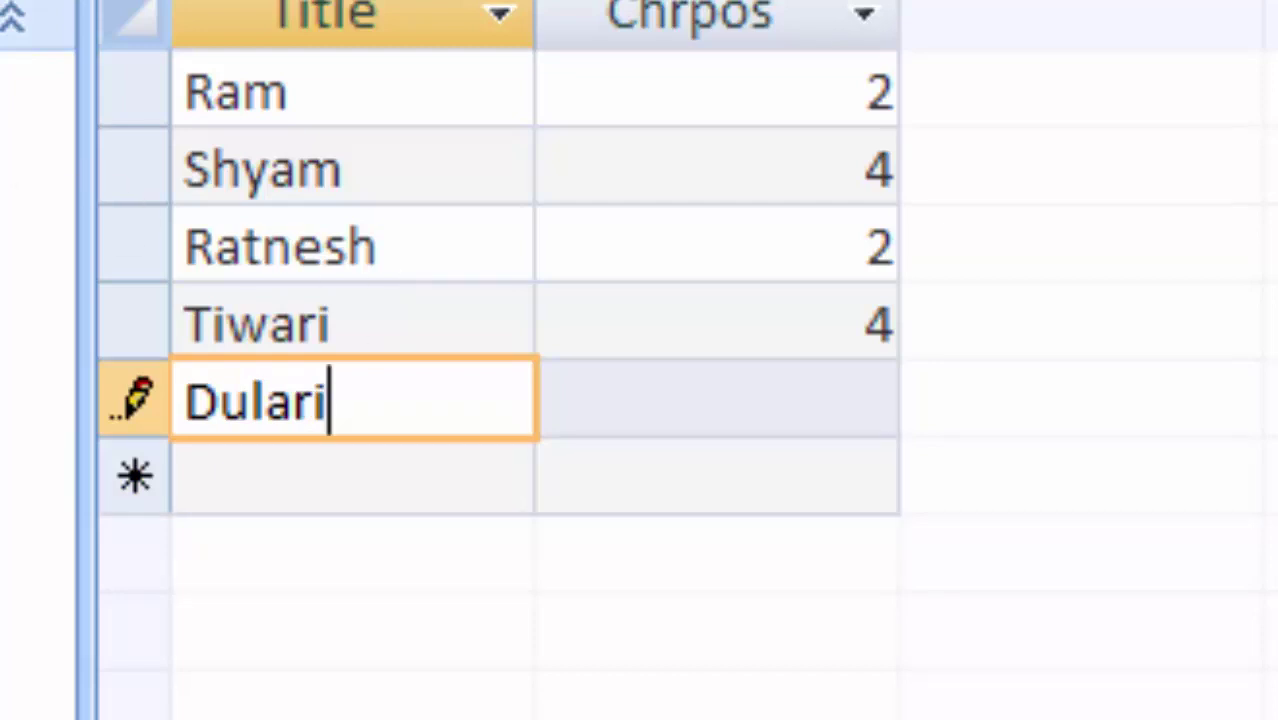
pyautogui.click(240, 484)
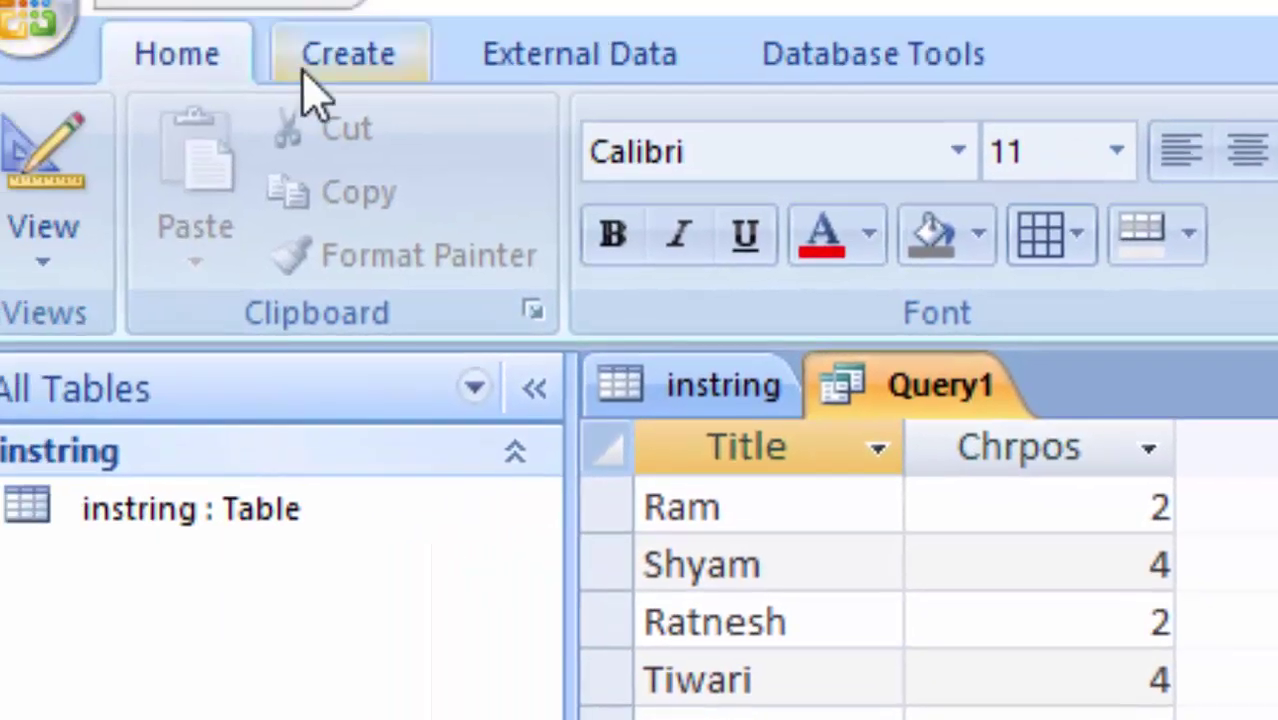
# Step: Create a new blank table in Design View and save it as Chrpos
pyautogui.click(303, 73)
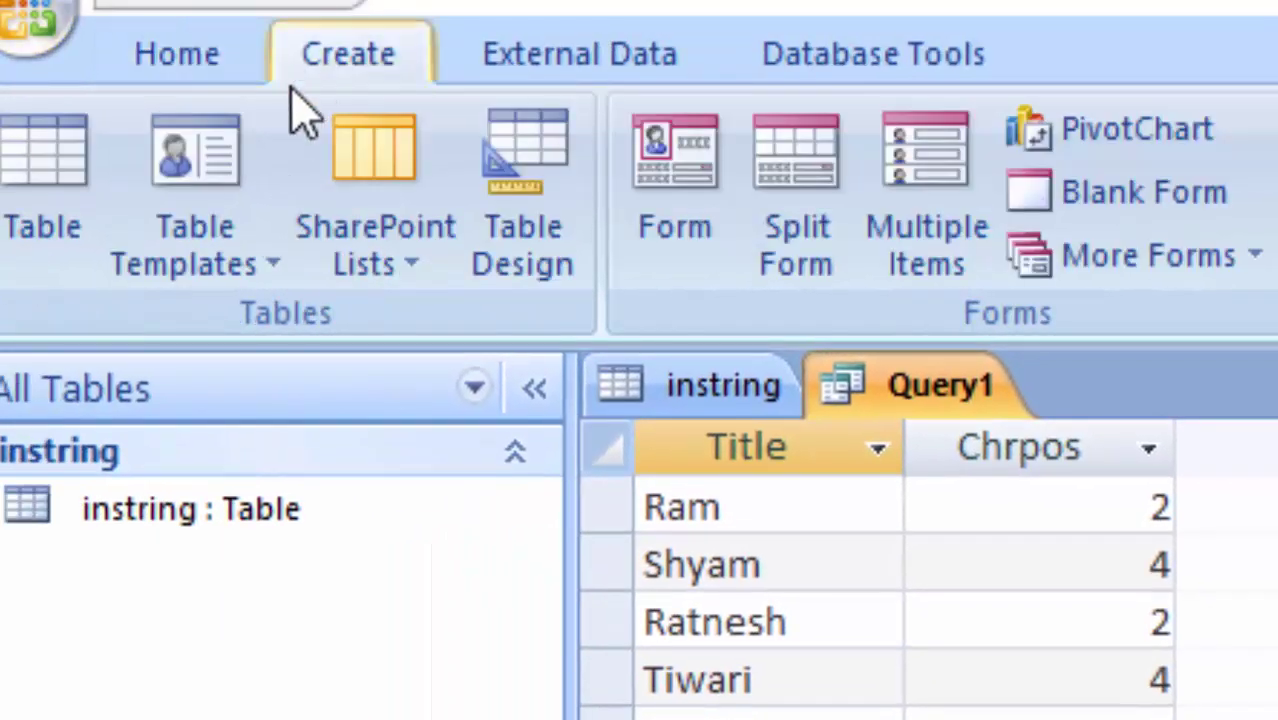
pyautogui.click(40, 170)
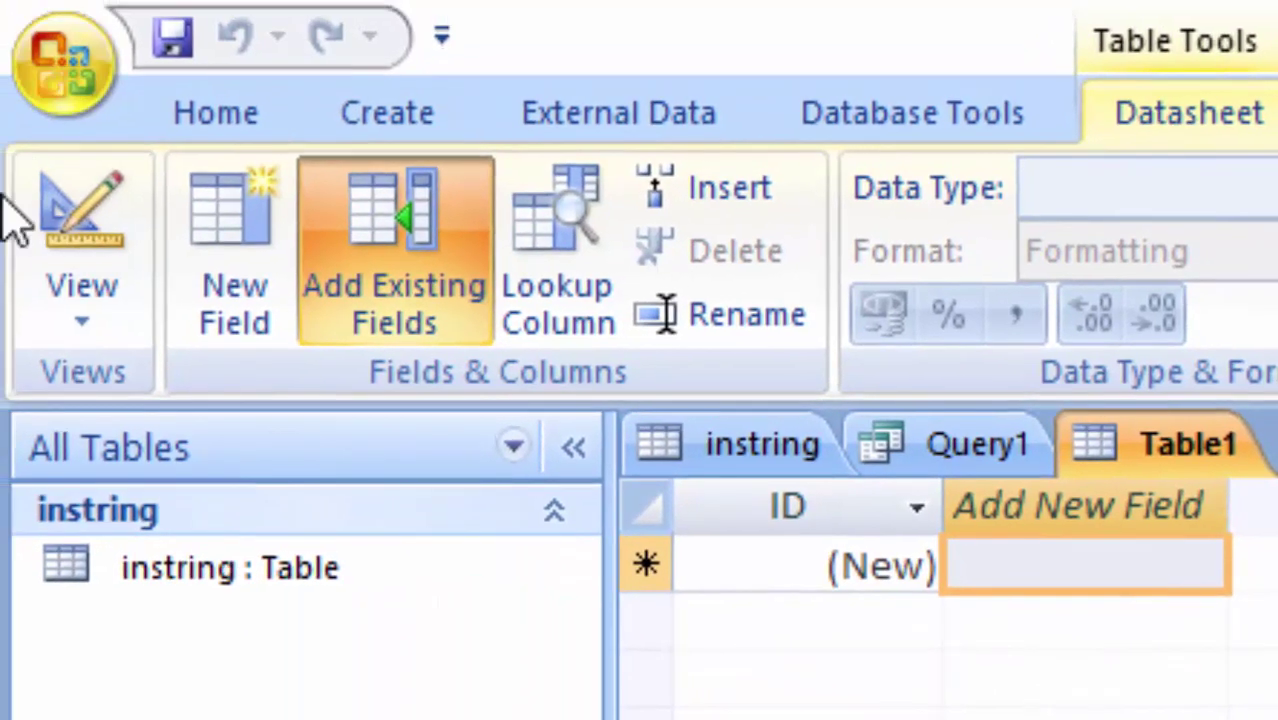
pyautogui.click(50, 280)
pyautogui.click(250, 541)
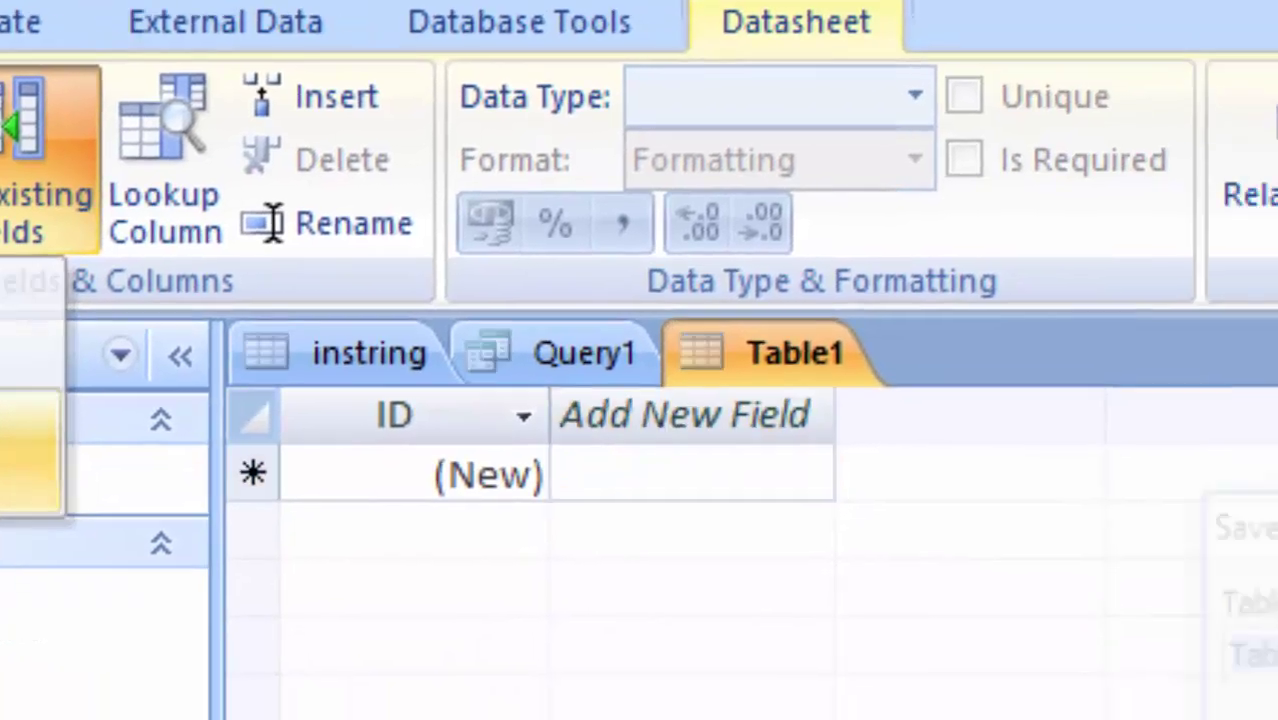
pyautogui.press('BackSpace')
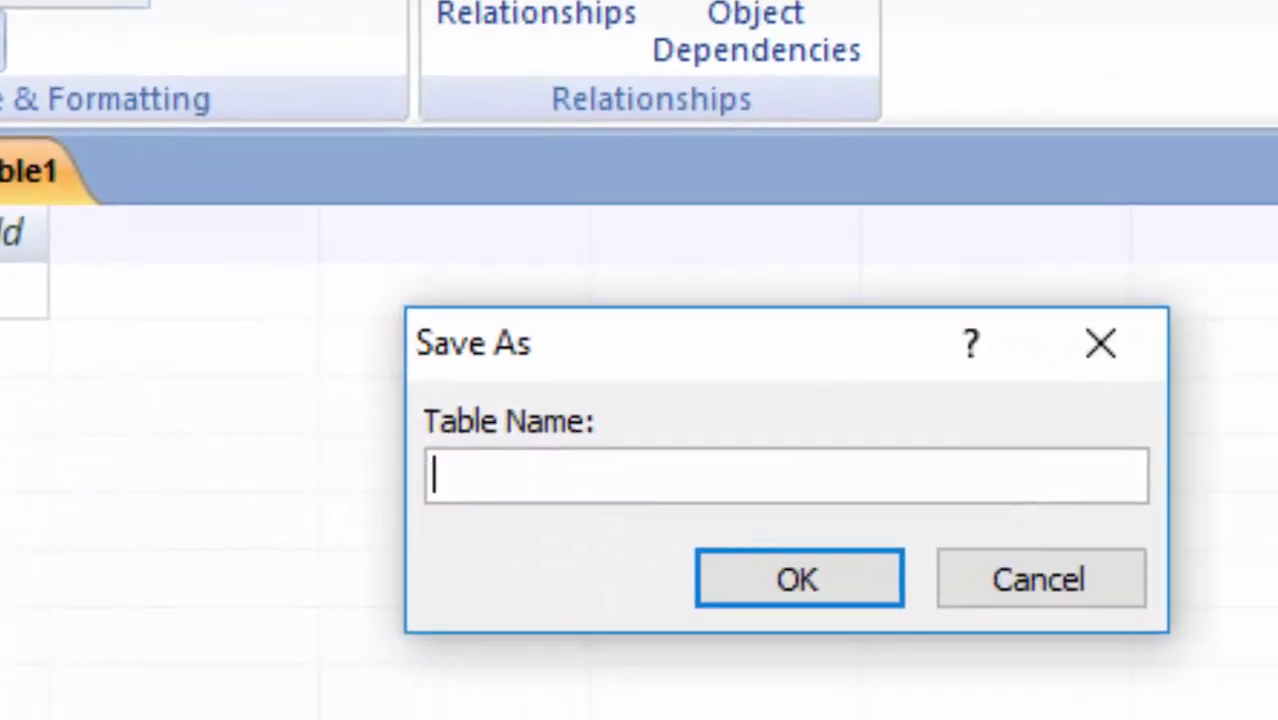
pyautogui.write('Ch')
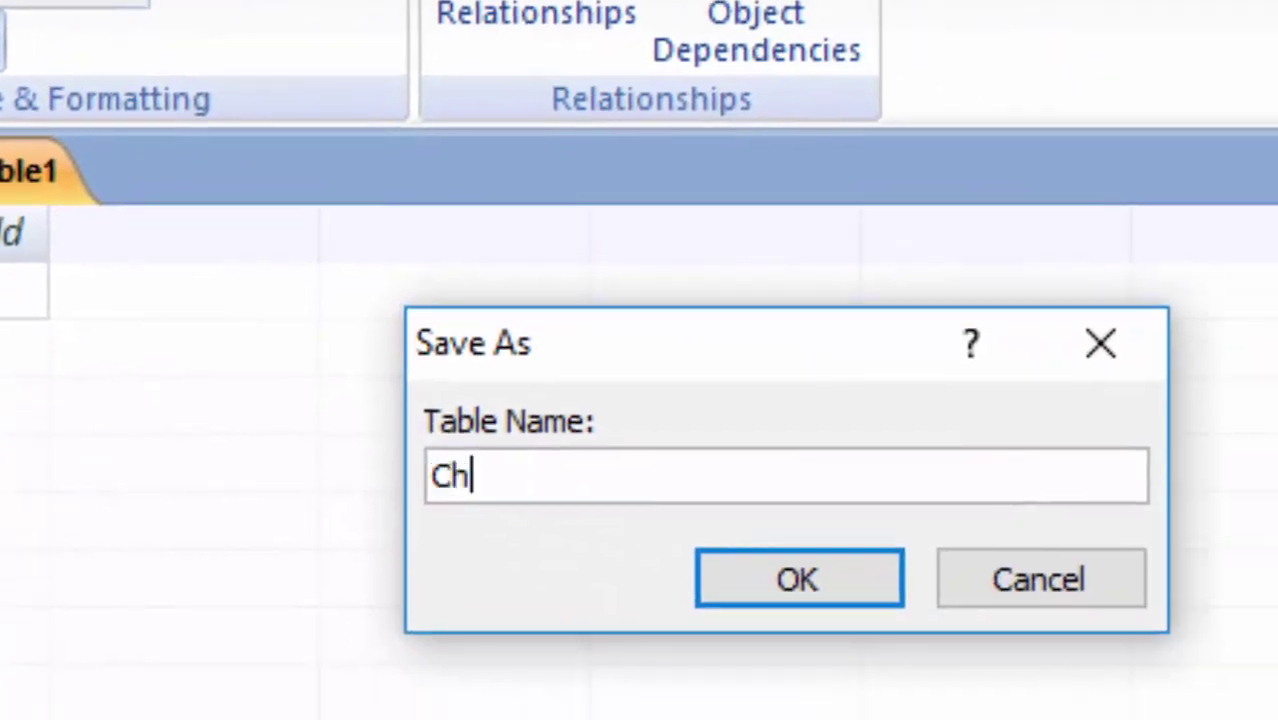
pyautogui.write('rpos')
pyautogui.press('Return')
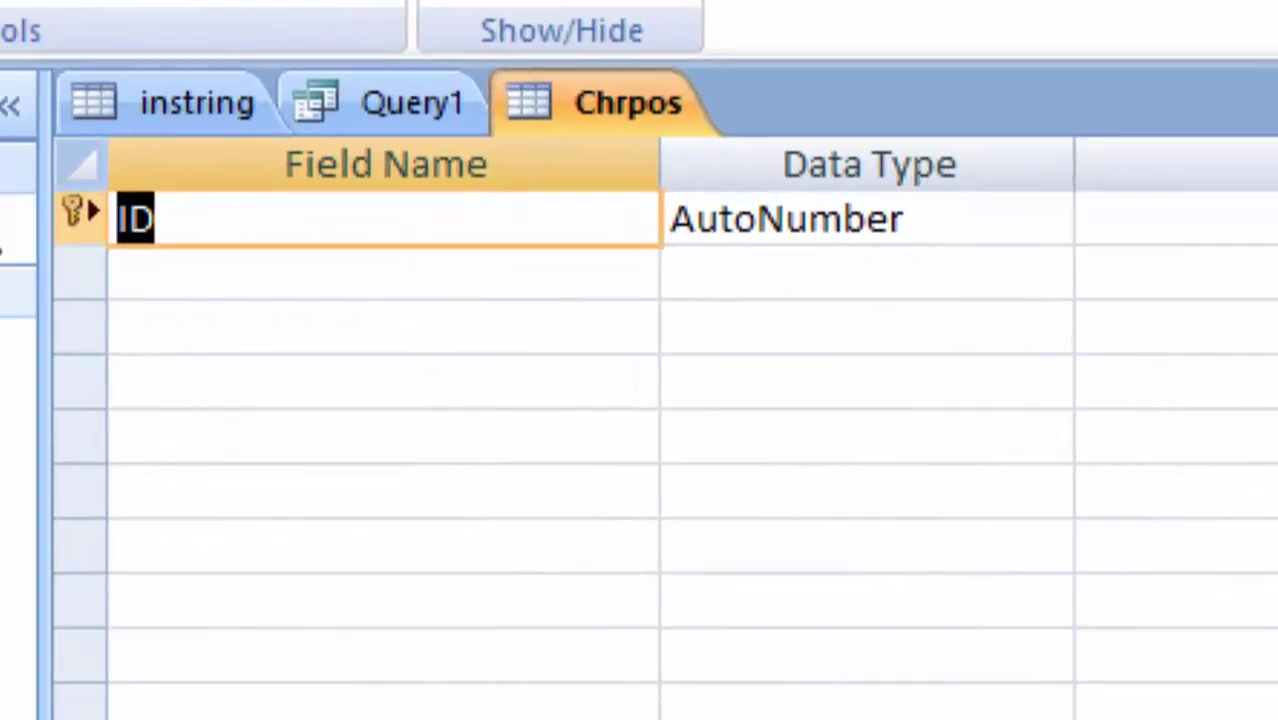
# Step: Add a Text field named Title below ID and return to the table's datasheet
pyautogui.click(215, 272)
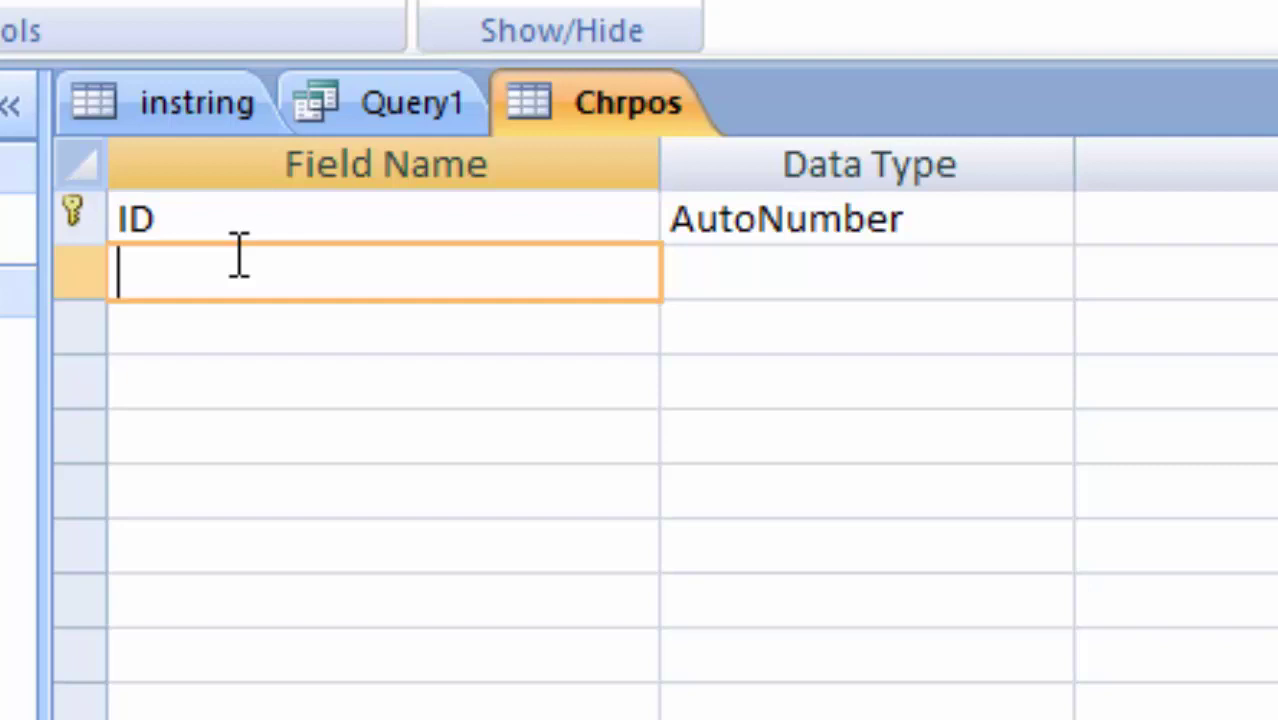
pyautogui.write('Ti')
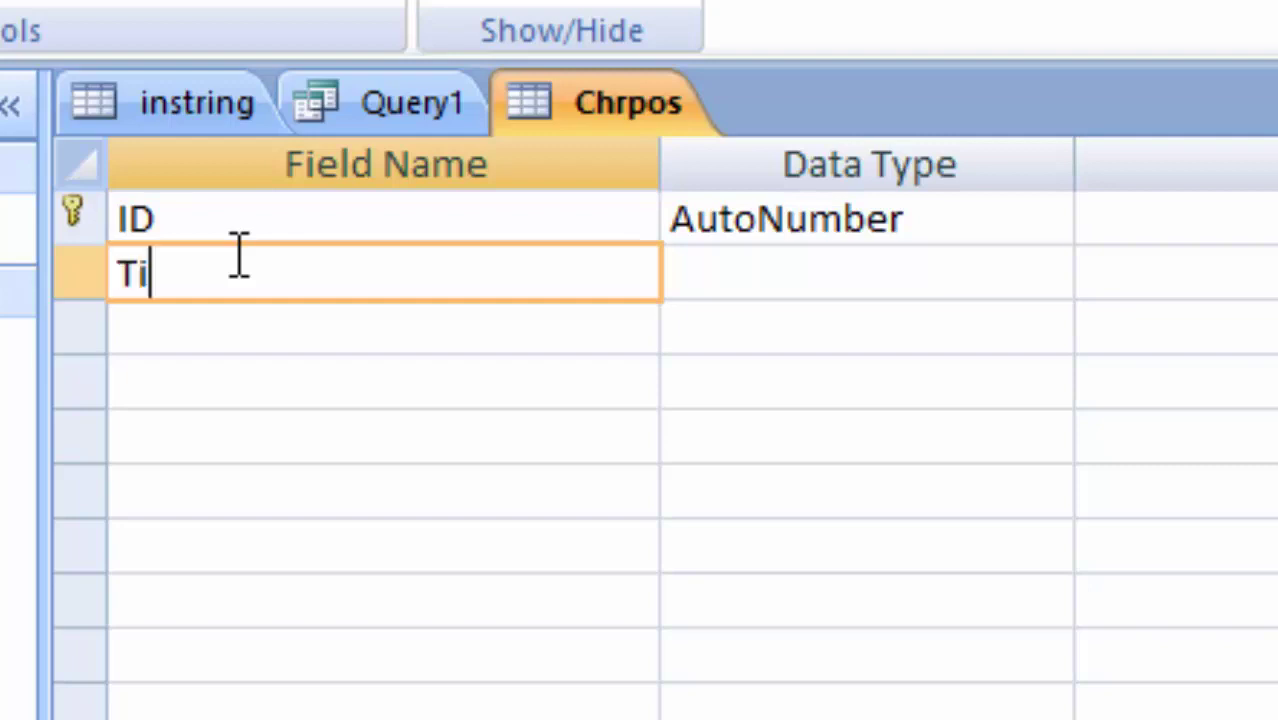
pyautogui.write('tle')
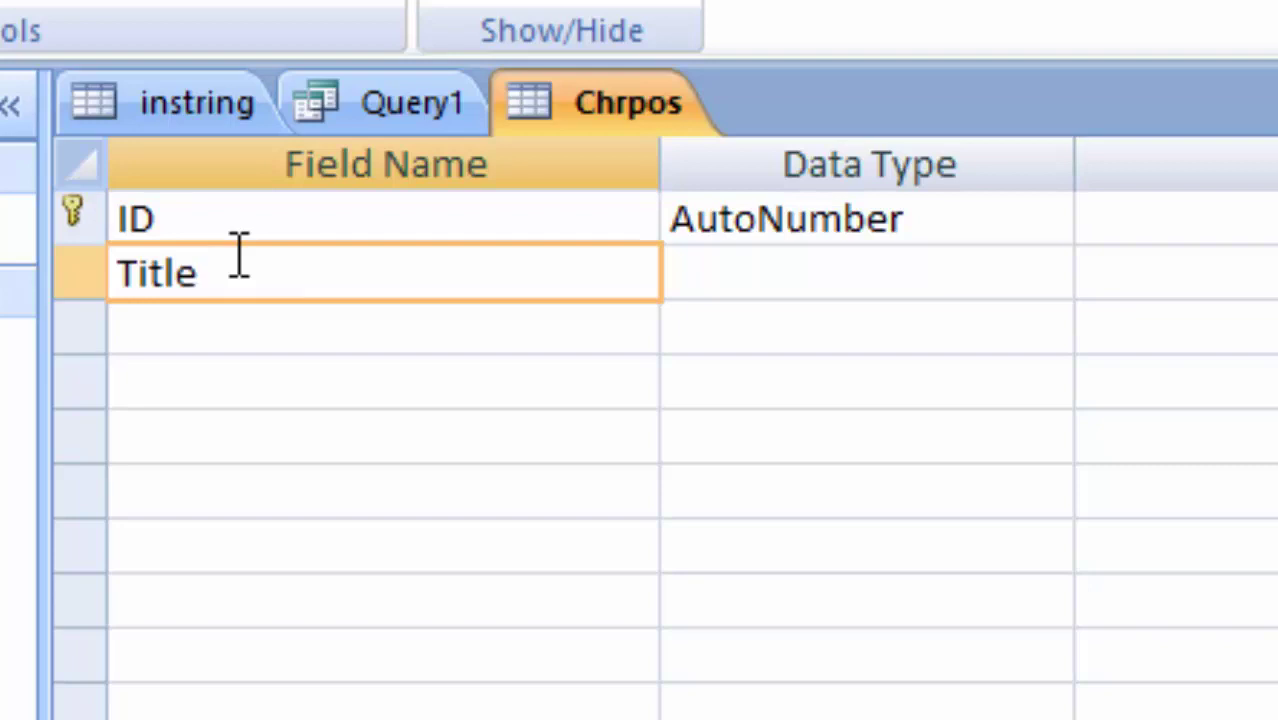
pyautogui.click(973, 298)
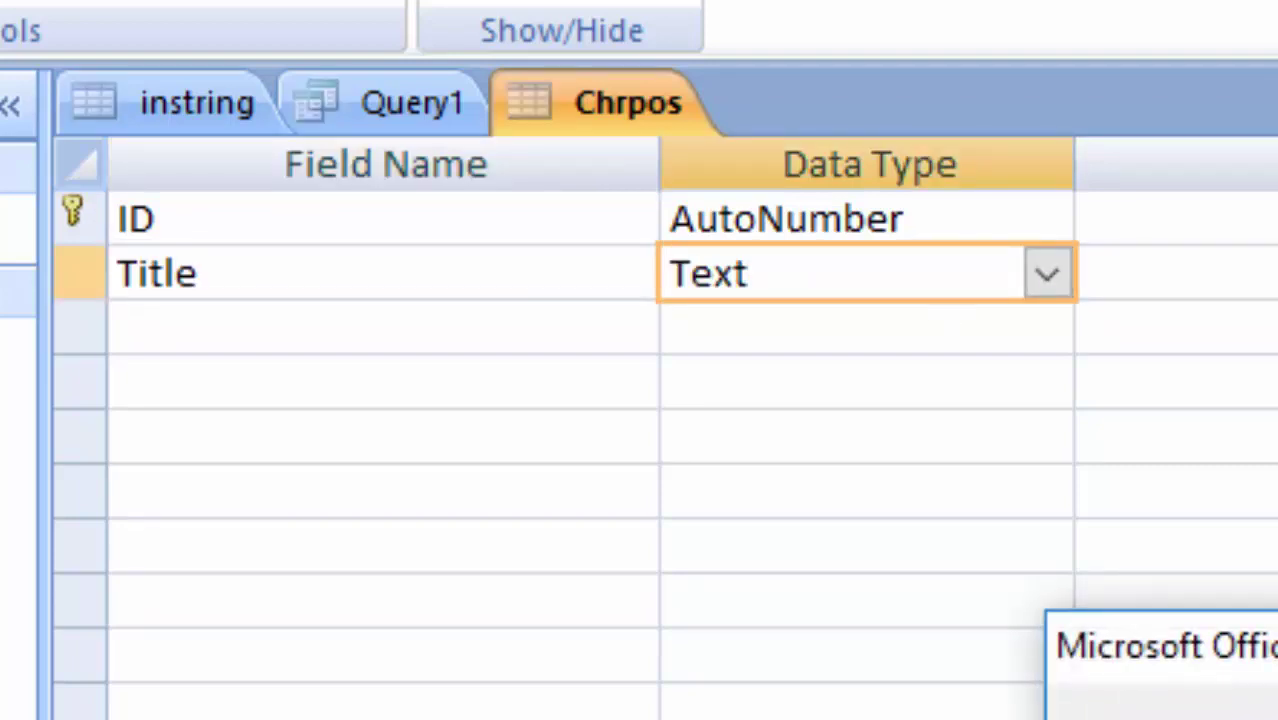
pyautogui.press('Return')
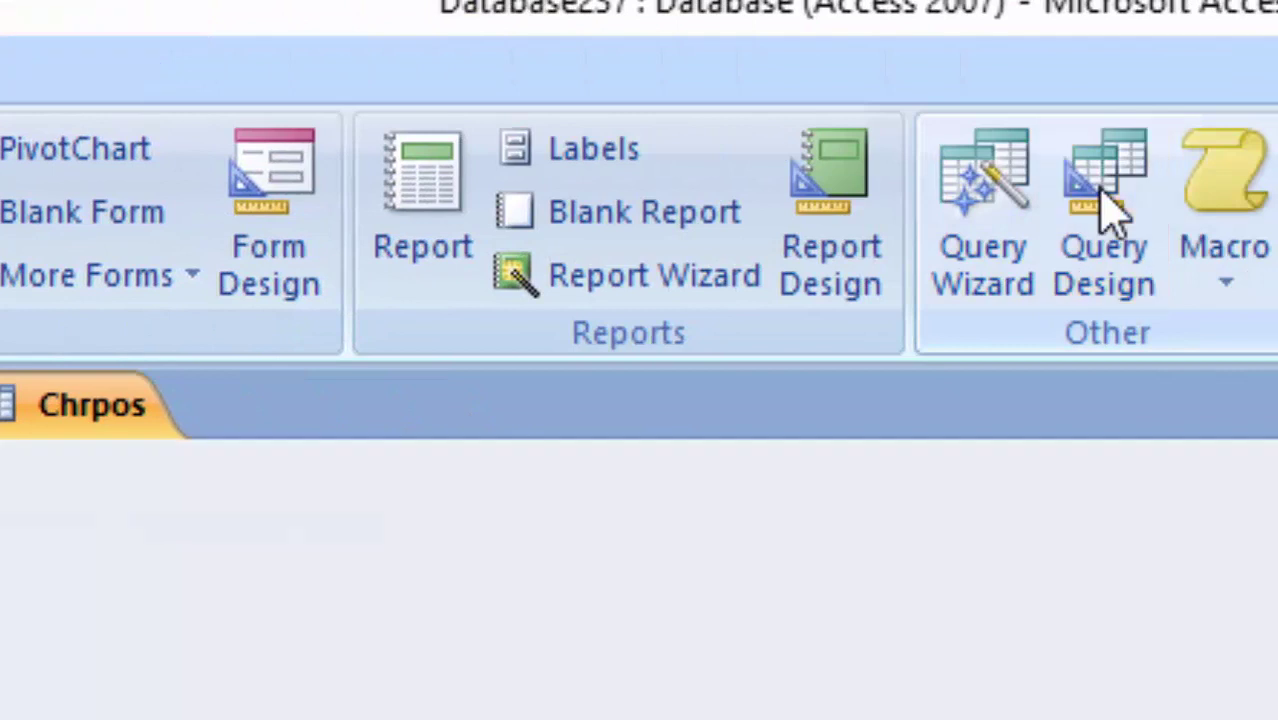
# Step: Start a new query on the Chrpos table and add the Title field
pyautogui.click(1145, 215)
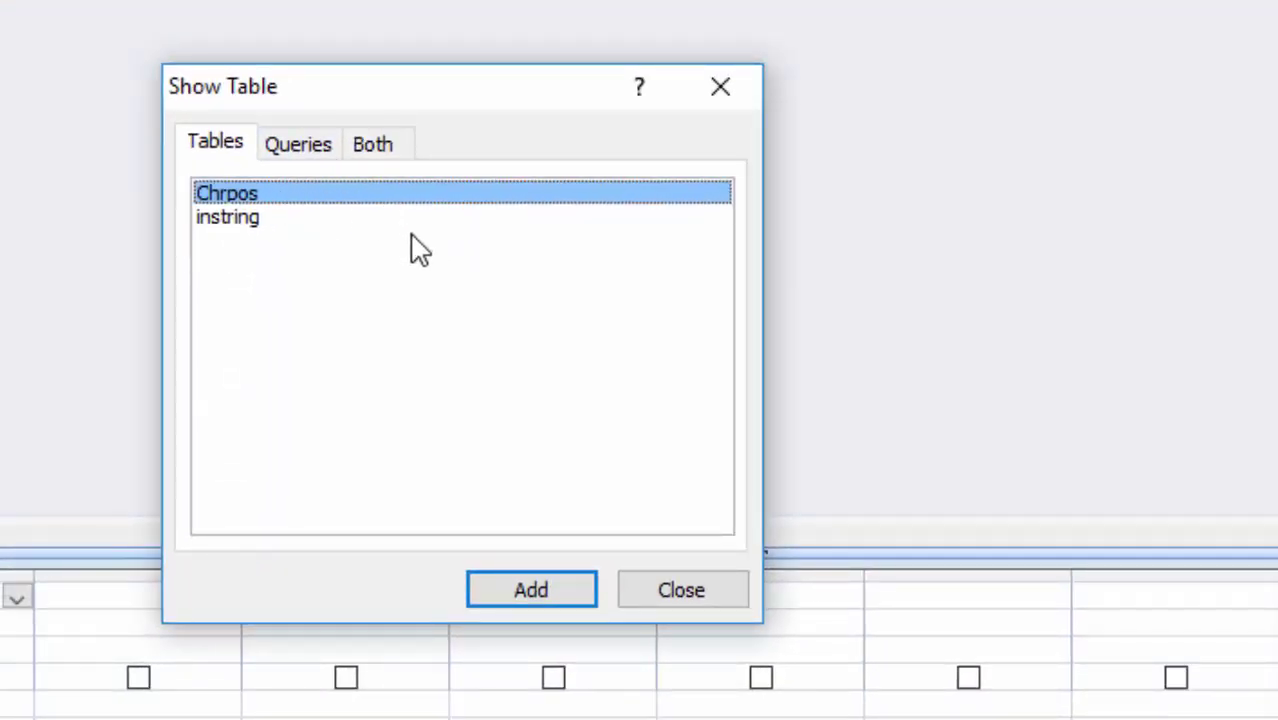
pyautogui.click(497, 594)
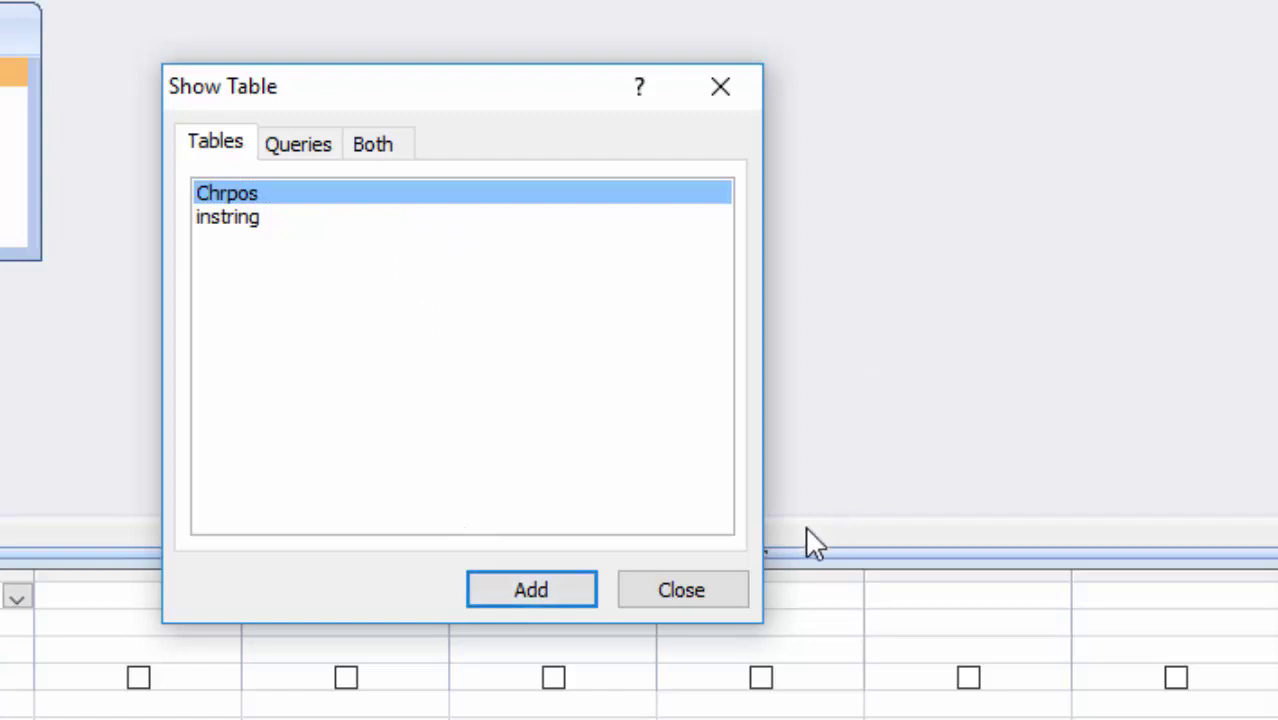
pyautogui.click(725, 592)
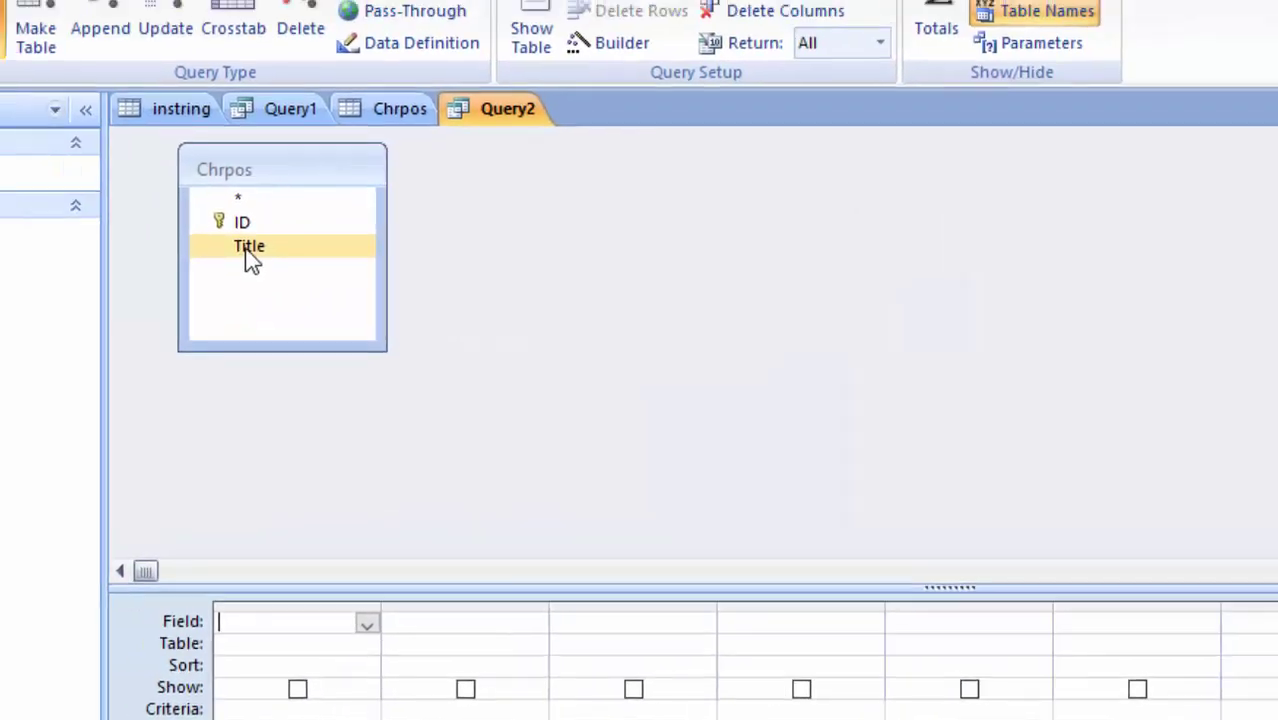
pyautogui.doubleClick(250, 247)
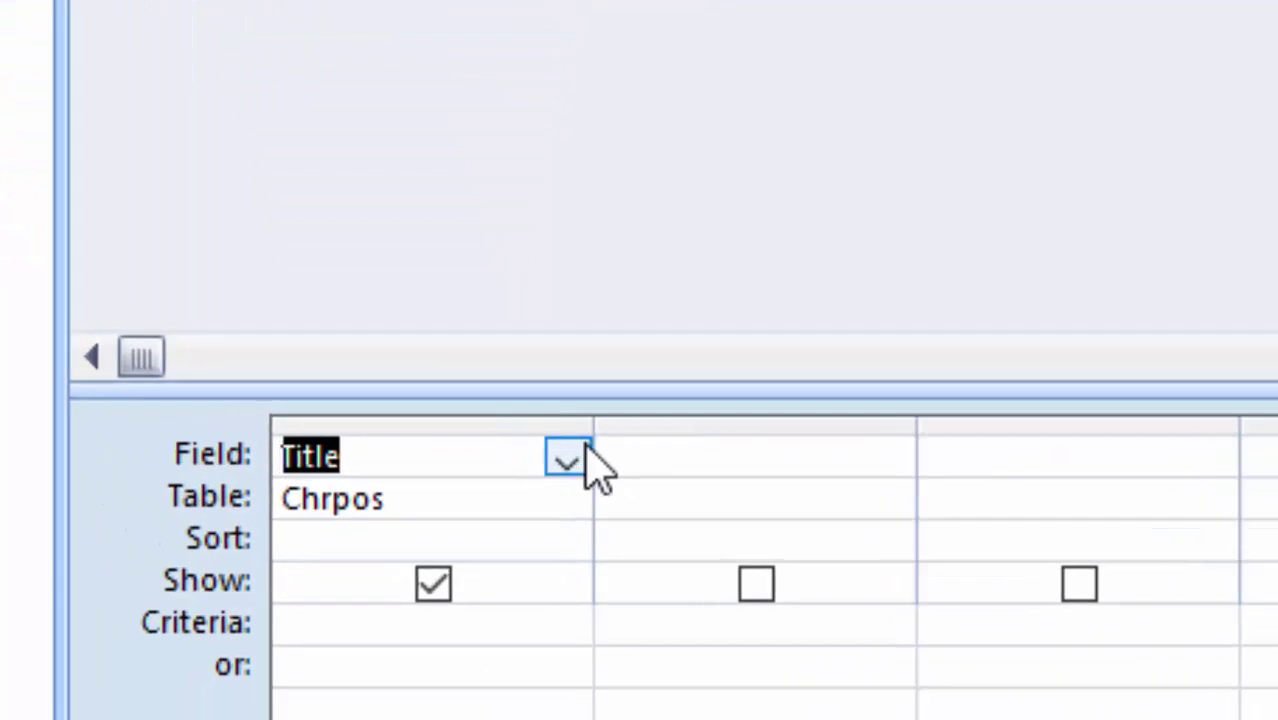
# Step: Enter the calculated field ChrPos:Instr([Title],"e") in the next column, widening it to fit
pyautogui.click(541, 630)
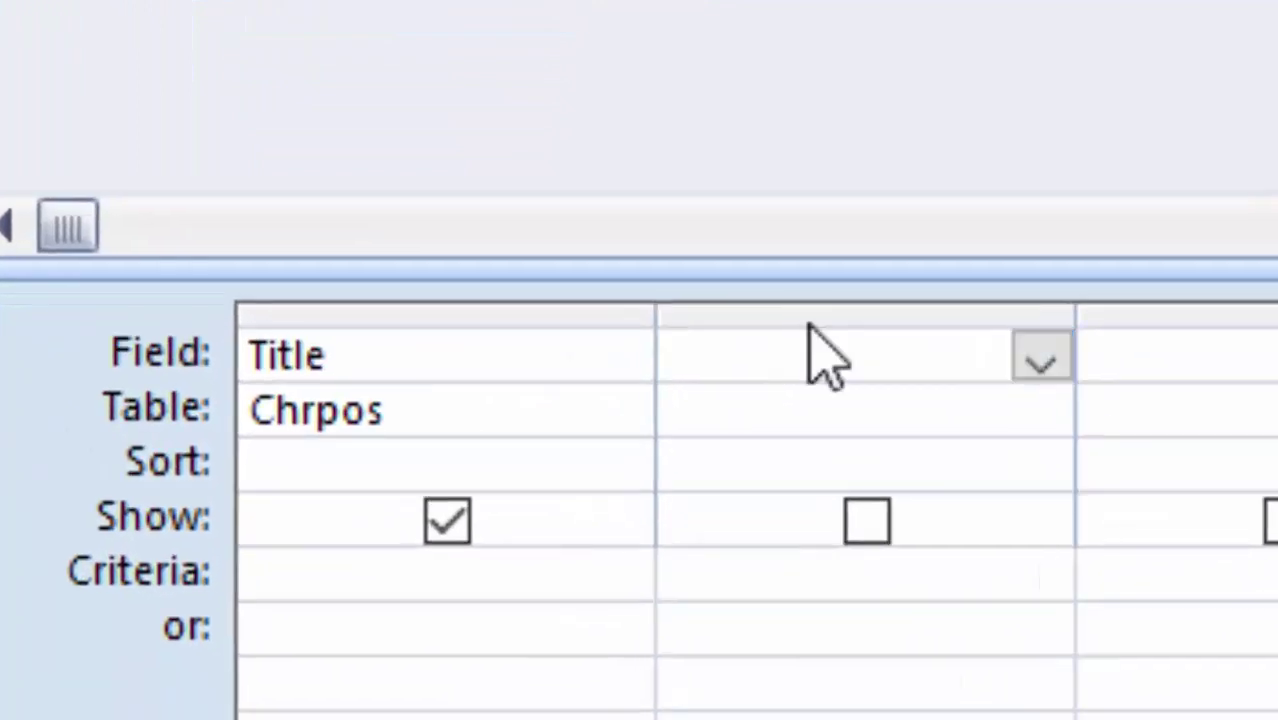
pyautogui.write('C')
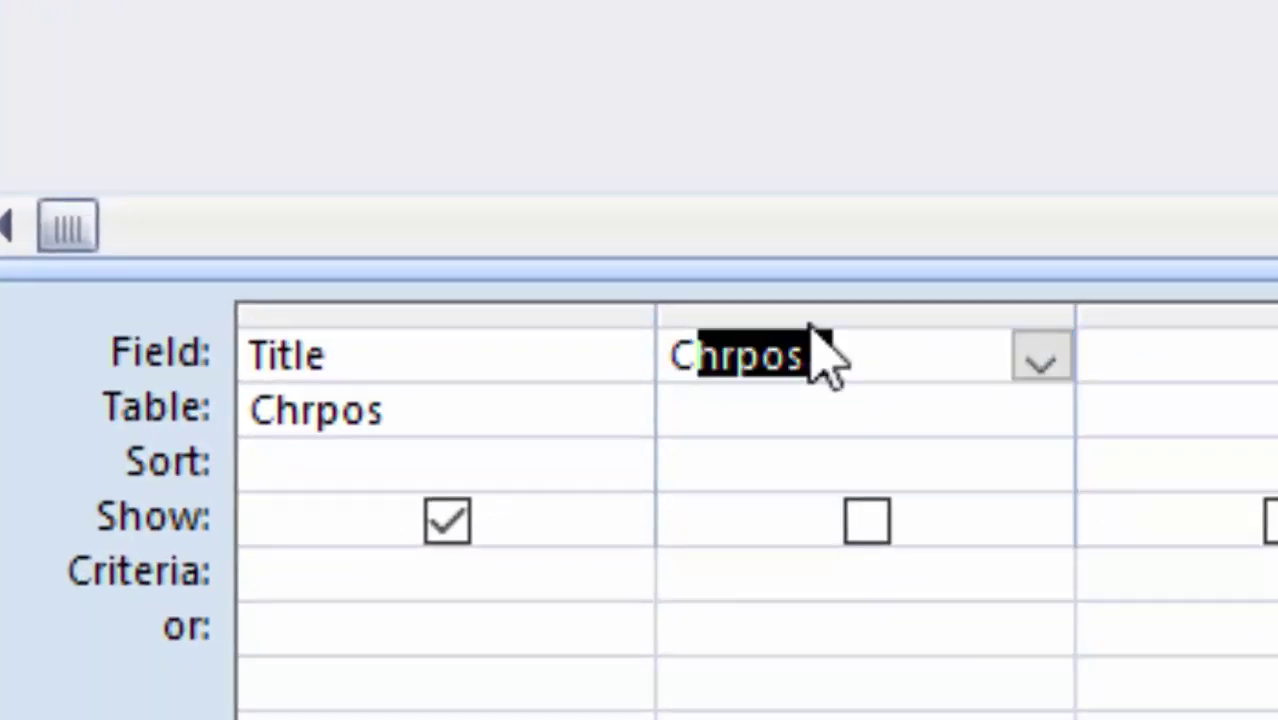
pyautogui.write('hrPos')
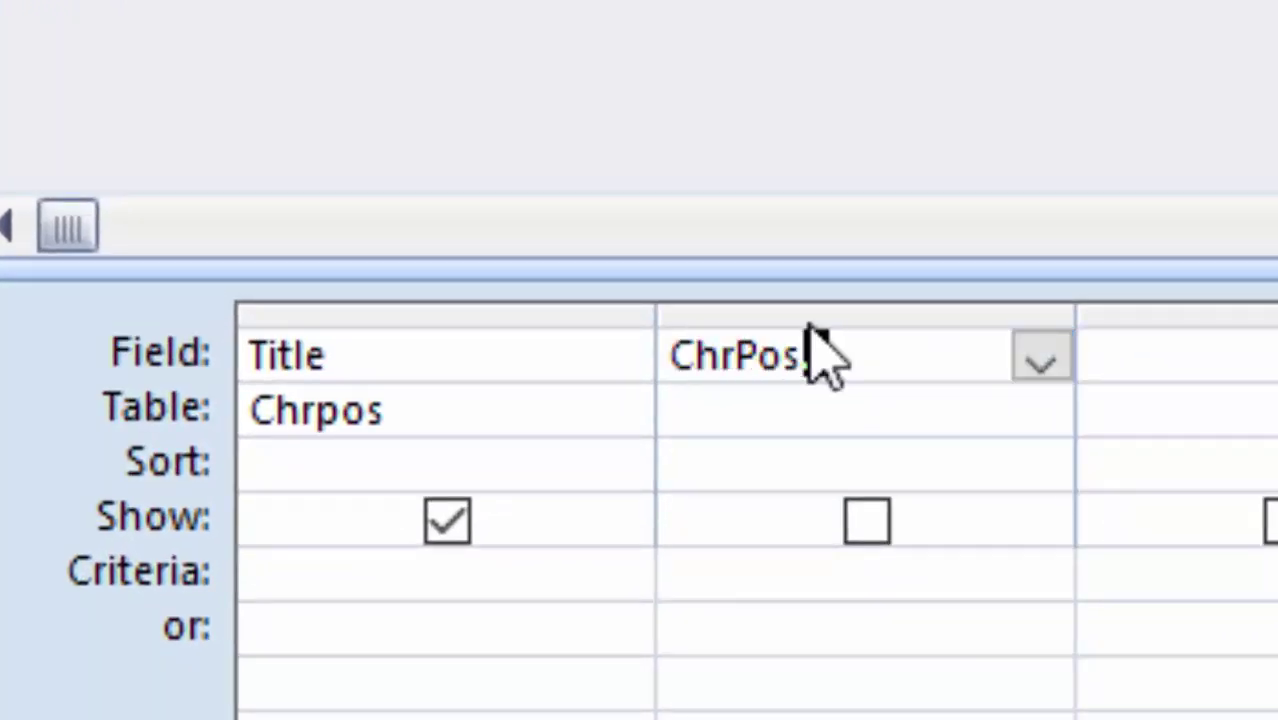
pyautogui.write(':')
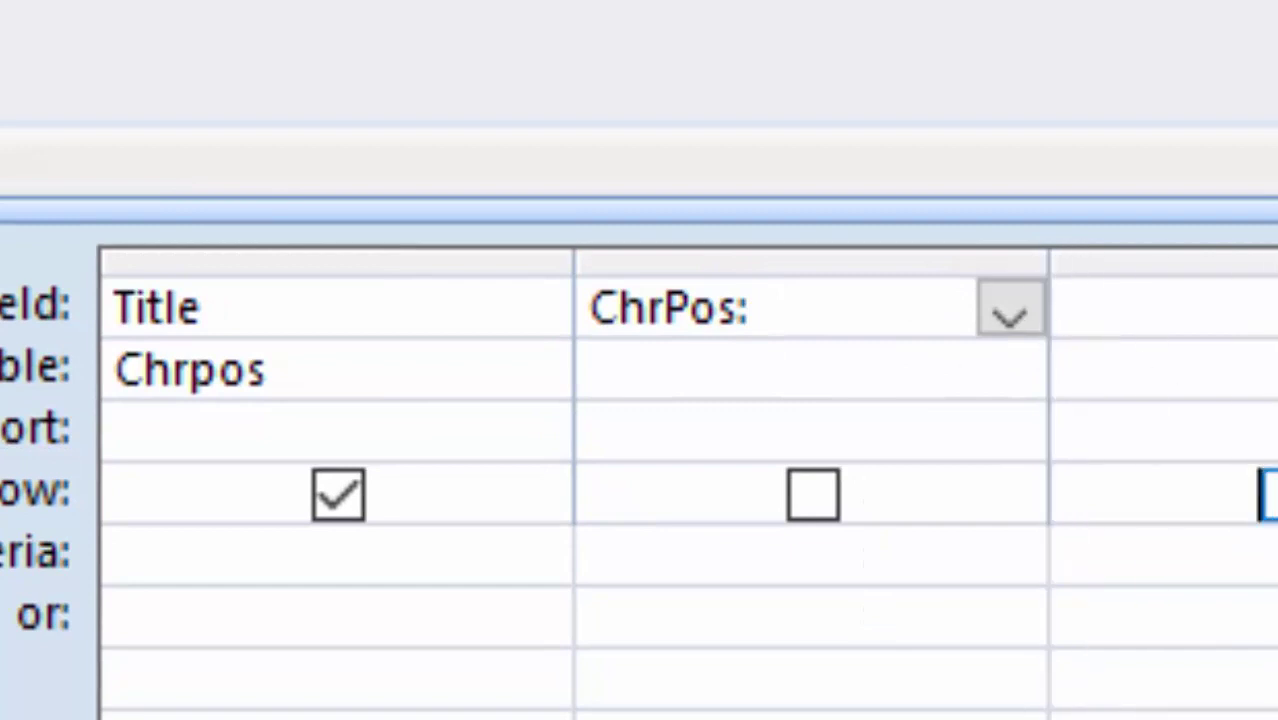
pyautogui.moveTo(1055, 268); pyautogui.dragTo(1277, 270)
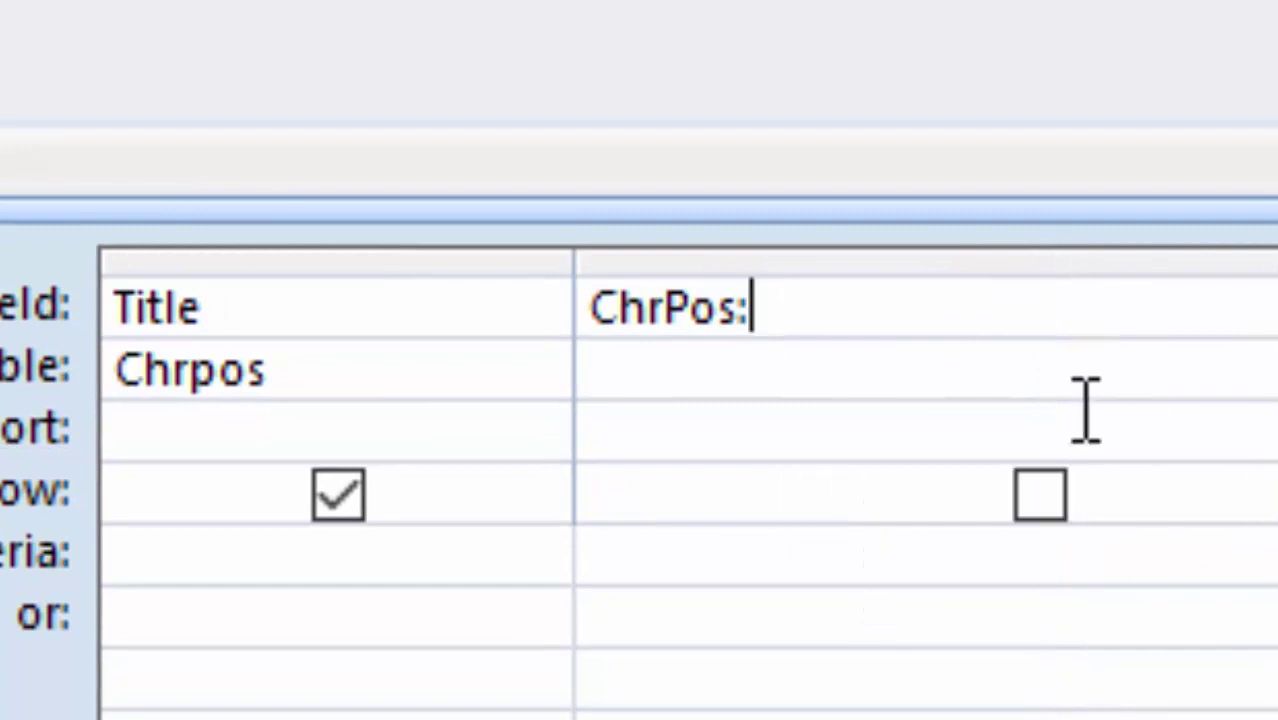
pyautogui.click(1043, 298)
pyautogui.write('Ins')
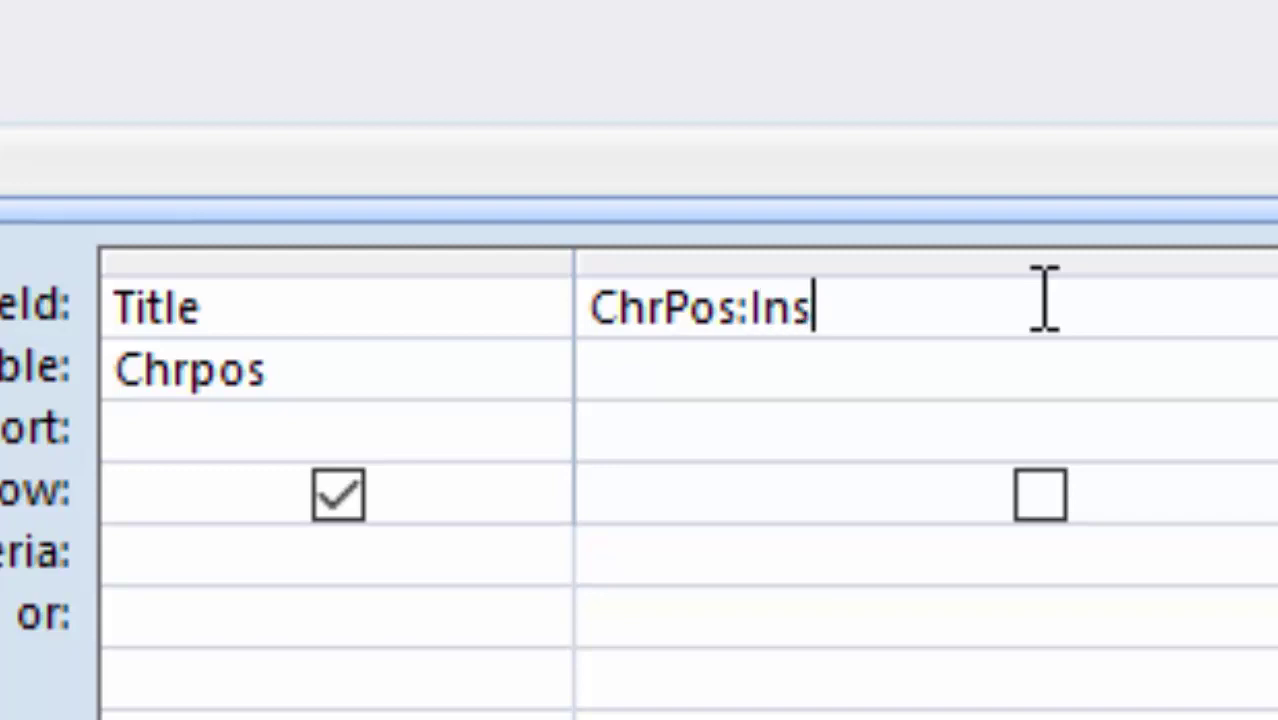
pyautogui.write('tr')
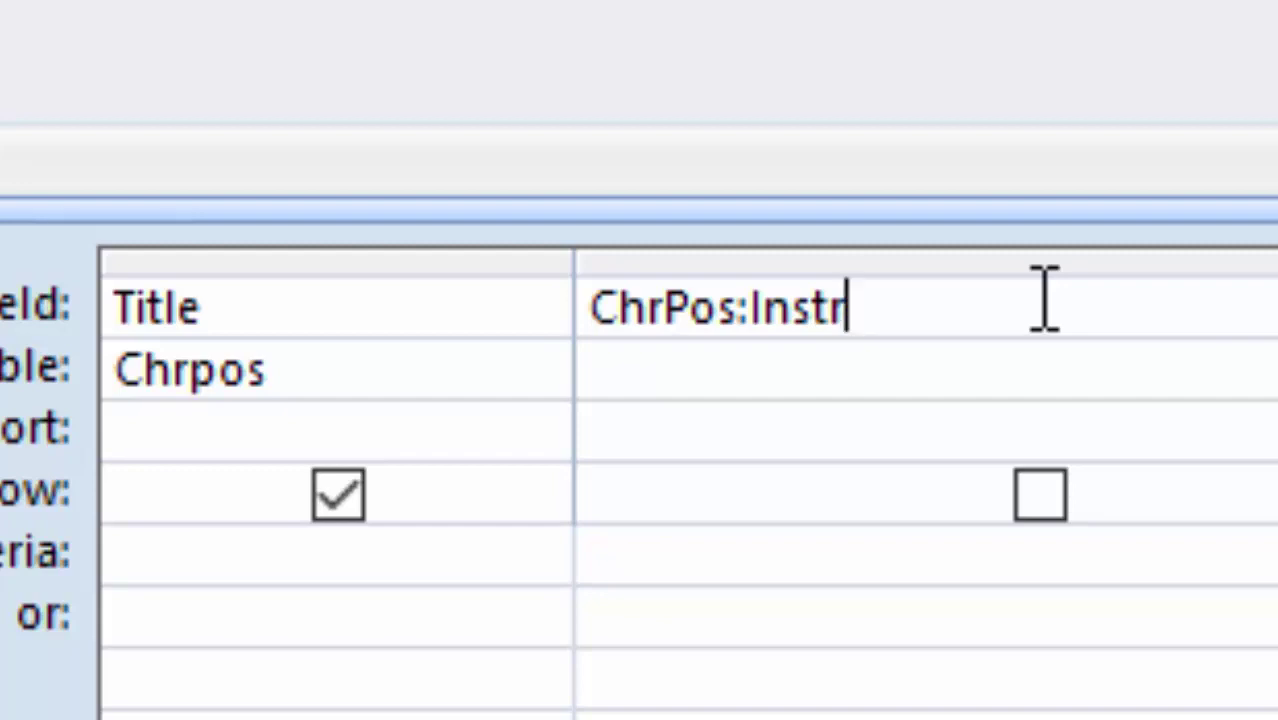
pyautogui.write('(')
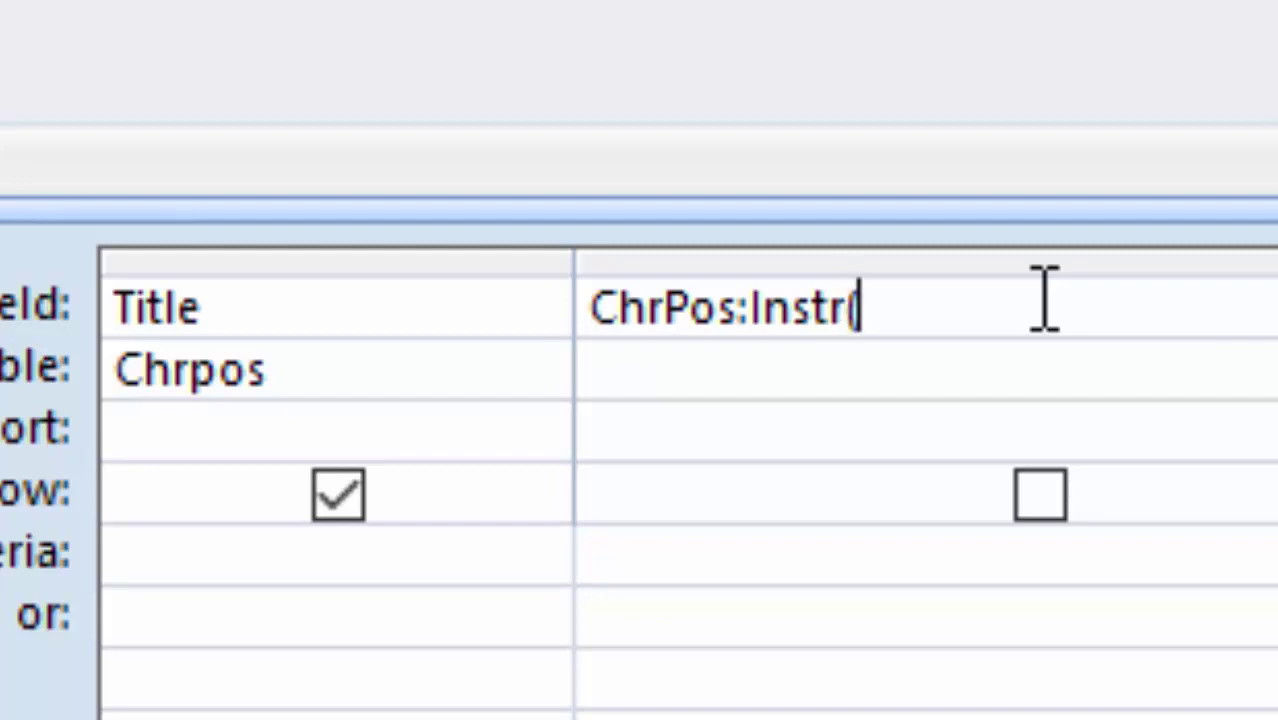
pyautogui.write('[')
pyautogui.write('Titl')
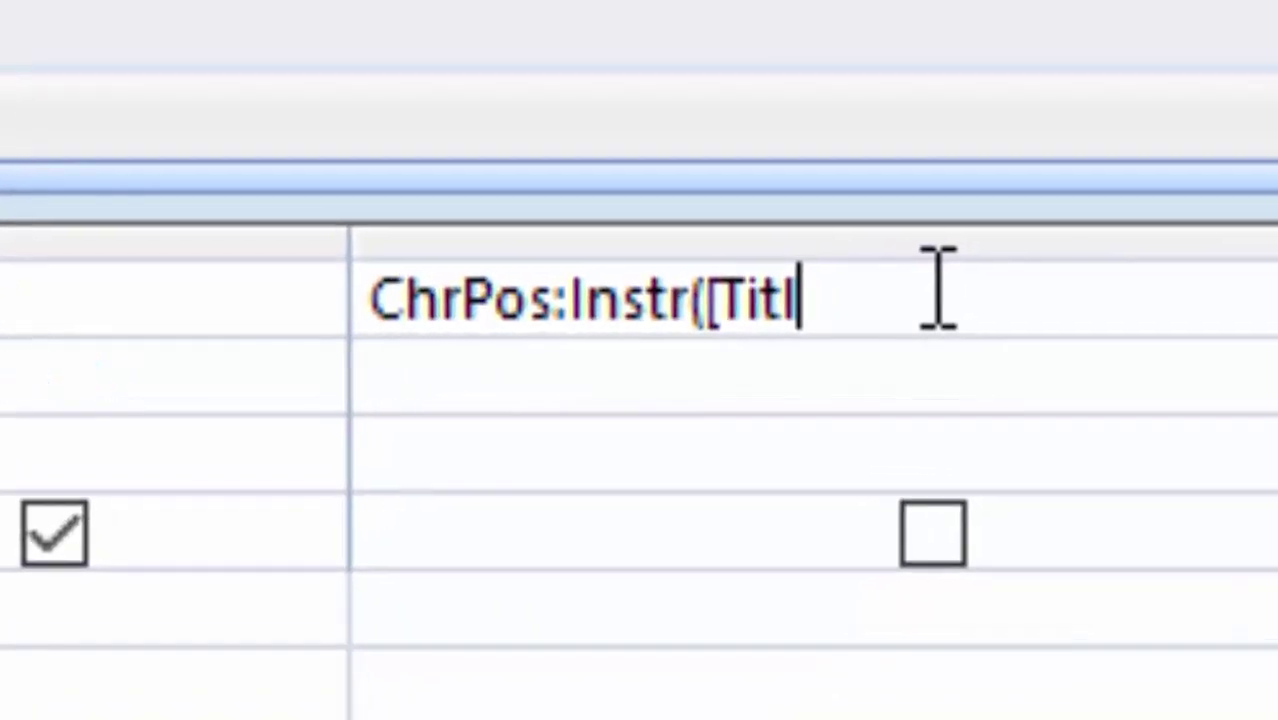
pyautogui.write('e]')
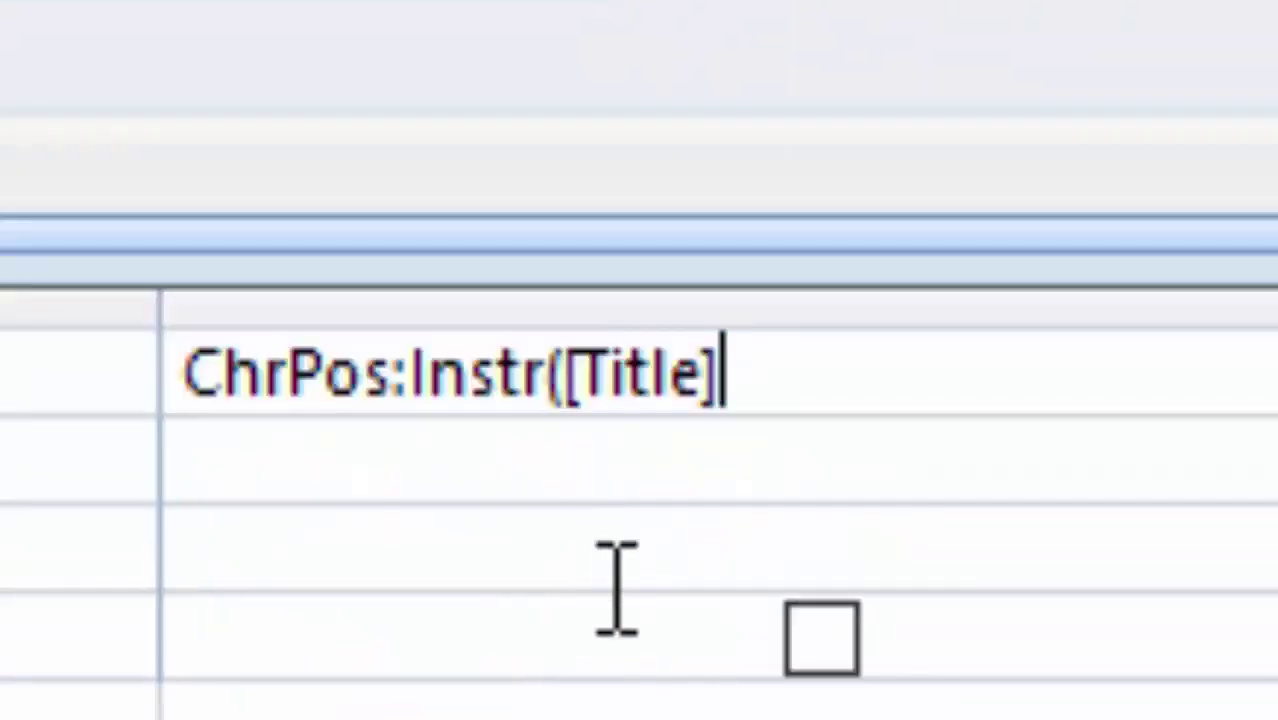
pyautogui.write(',')
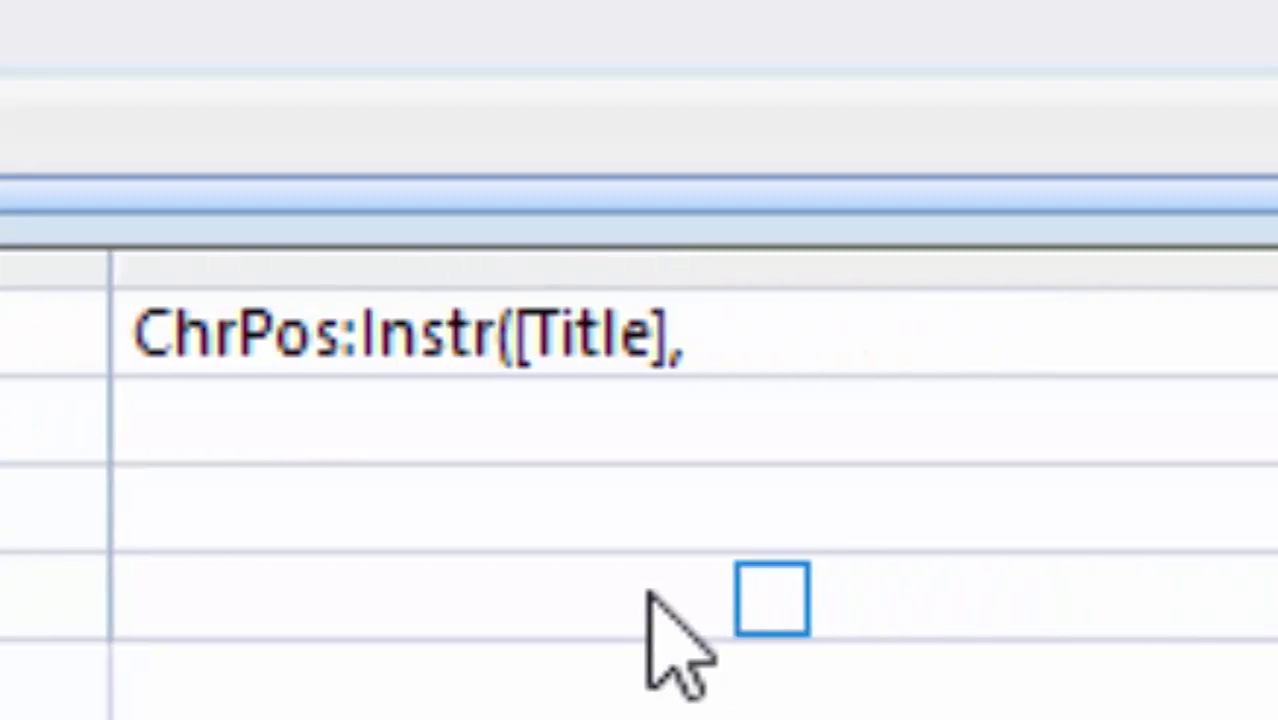
pyautogui.write('"')
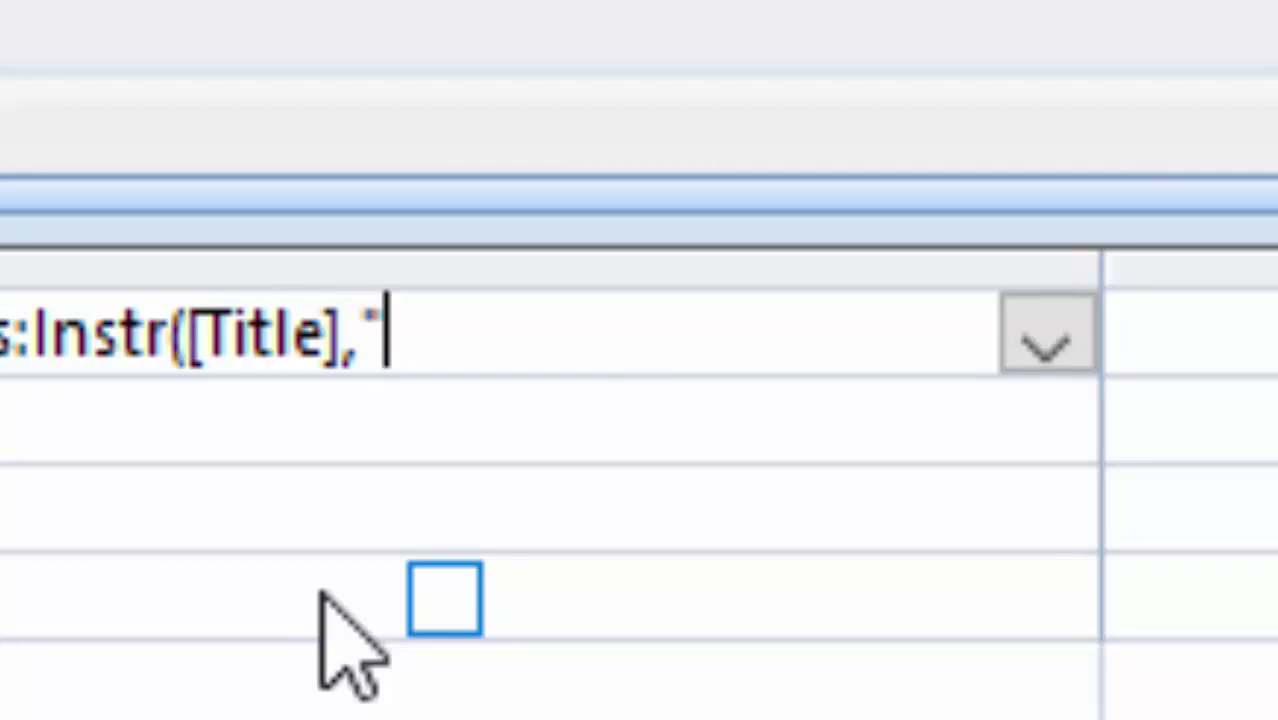
pyautogui.write('e')
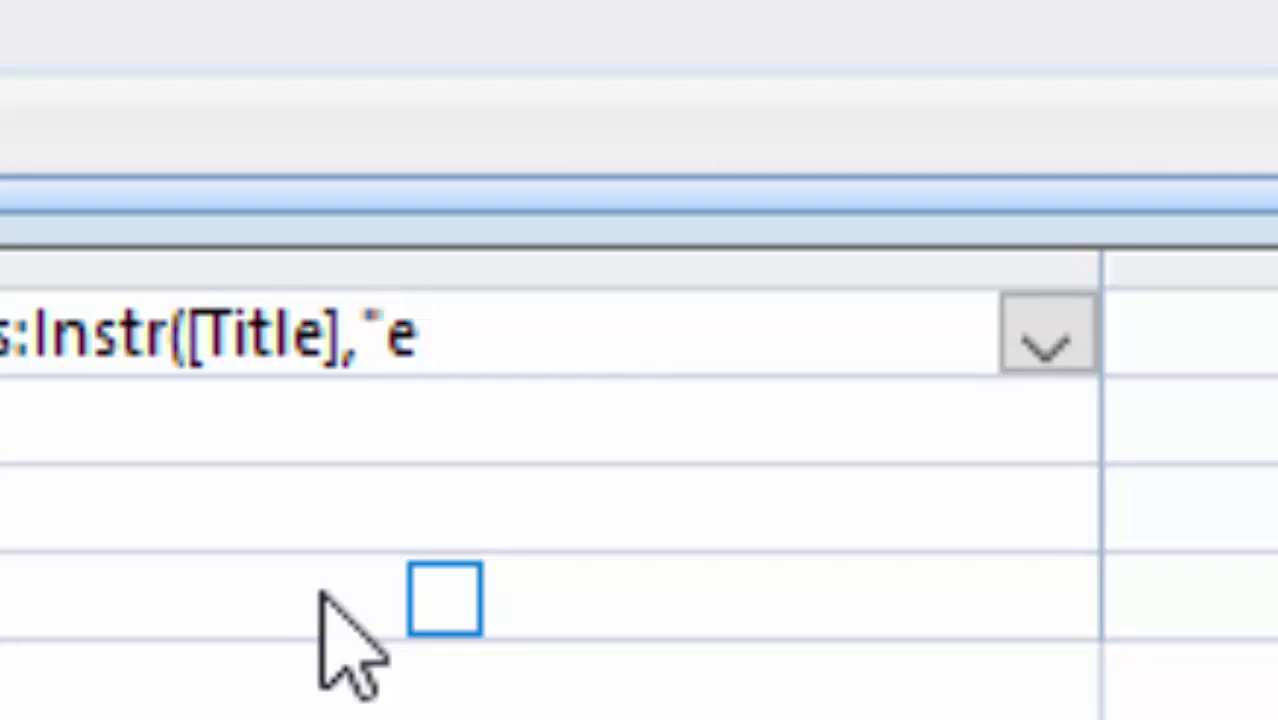
pyautogui.write('"')
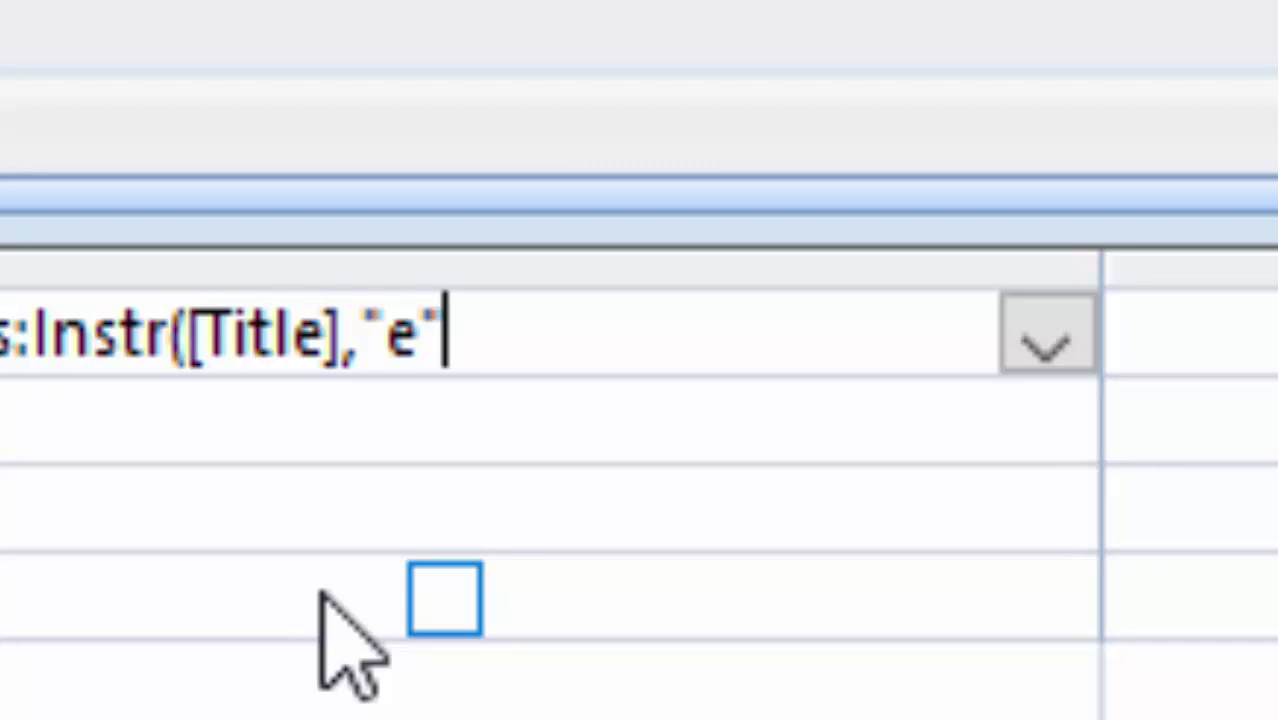
pyautogui.write(')')
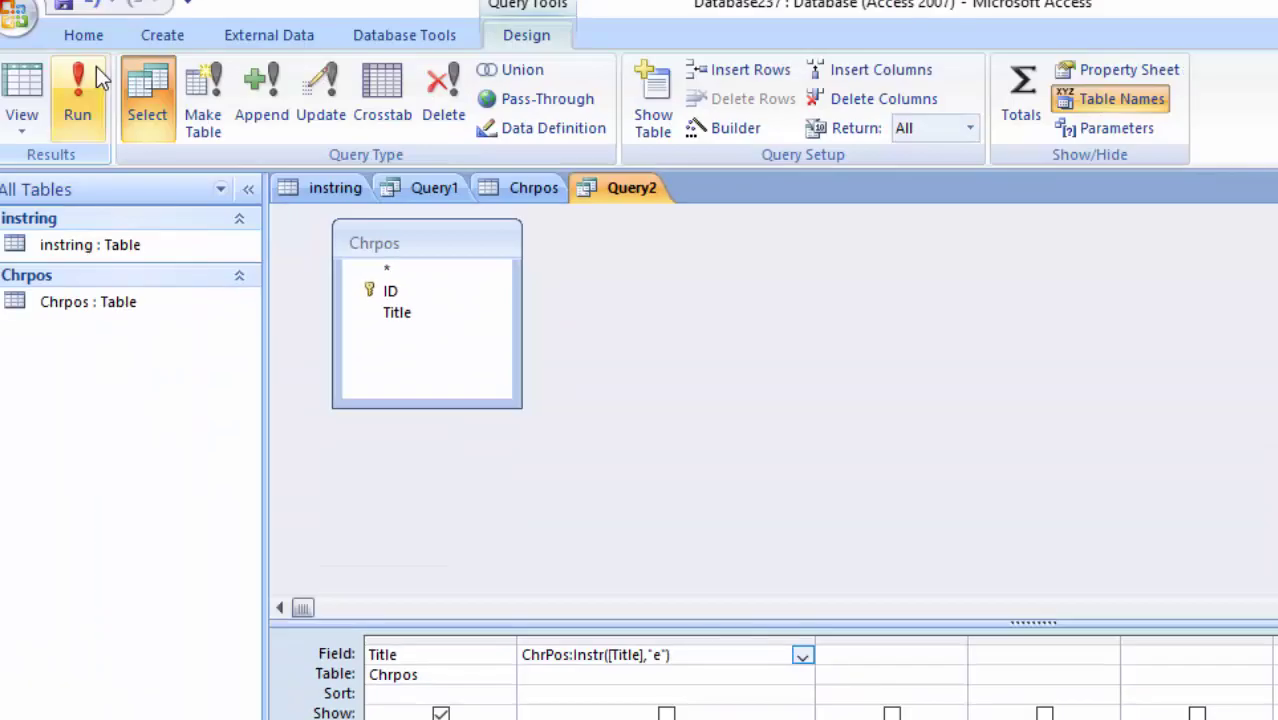
# Step: Run Query2 and add the title Esha, which gets ChrPos 1
pyautogui.click(97, 75)
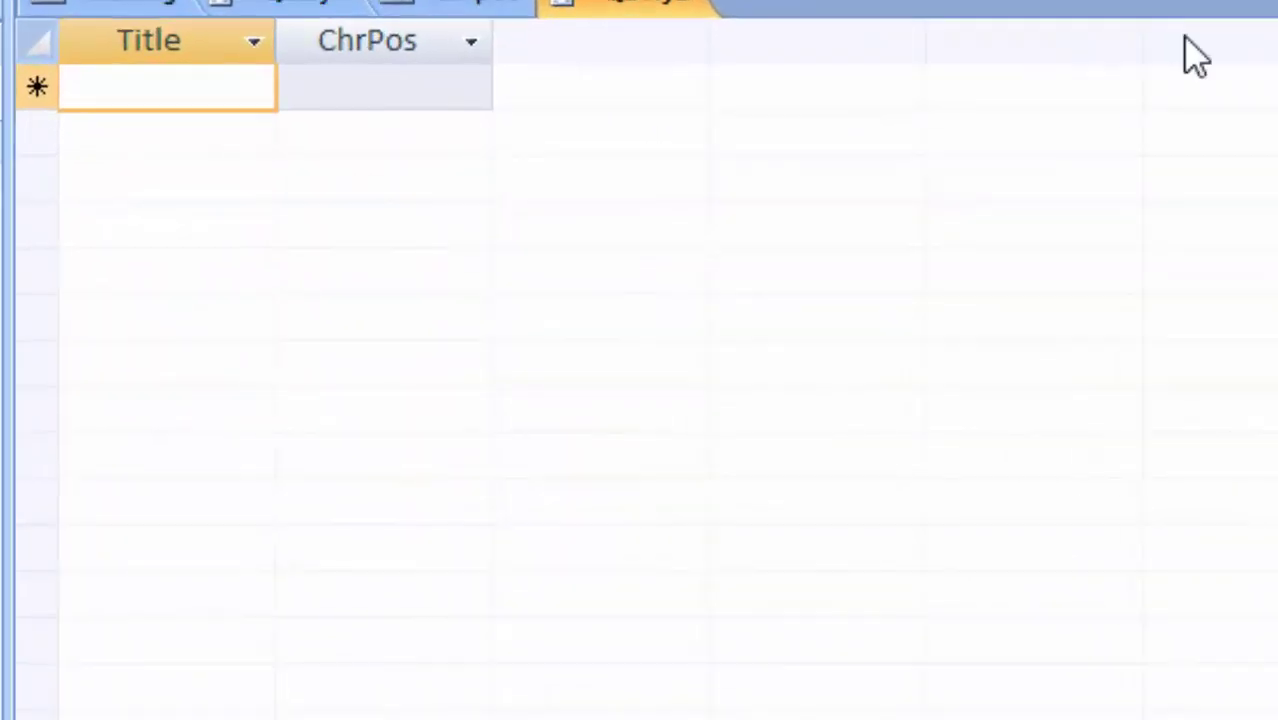
pyautogui.write('E')
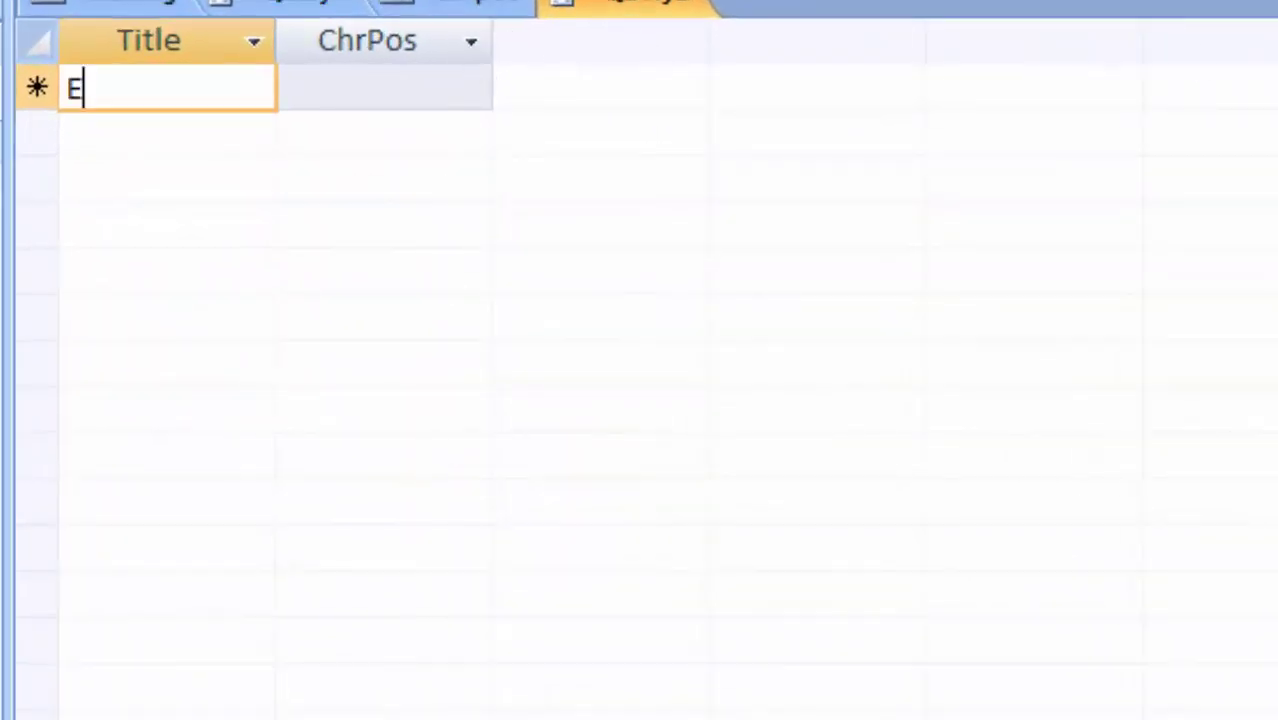
pyautogui.write('sga')
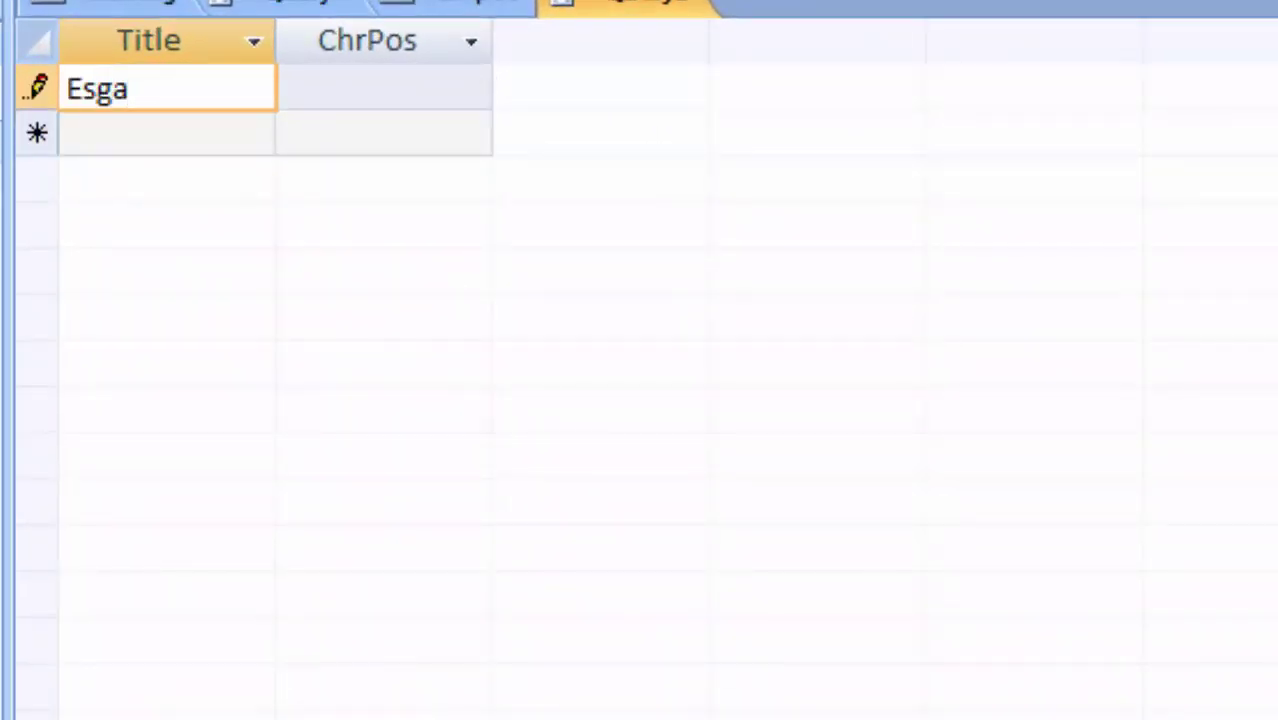
pyautogui.press('BackSpace')
pyautogui.press('BackSpace')
pyautogui.press('BackSpace')
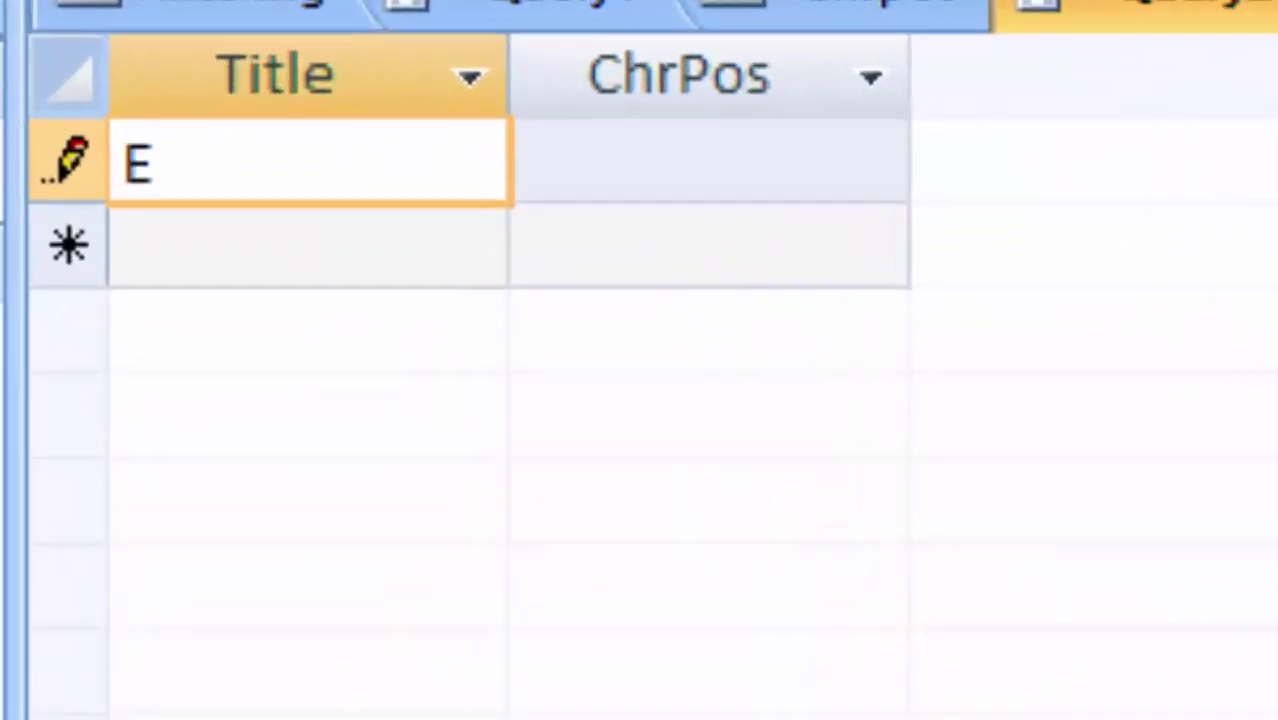
pyautogui.write('sha')
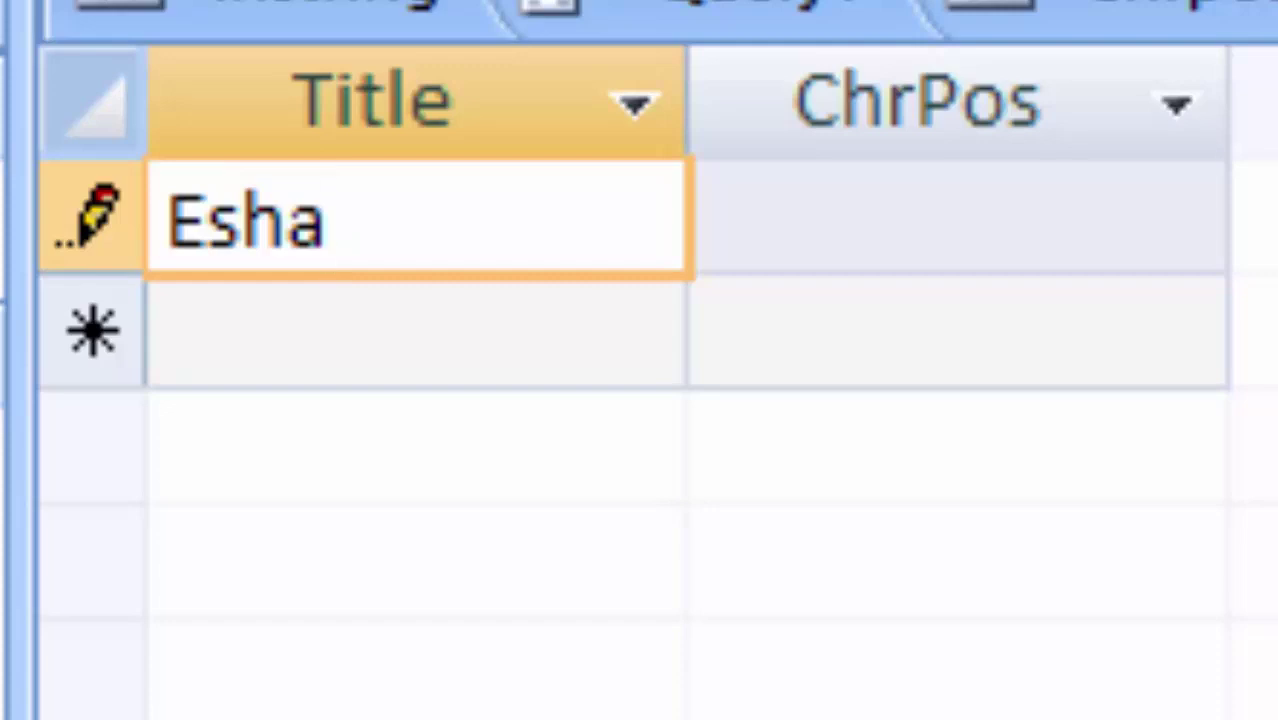
pyautogui.press('Tab')
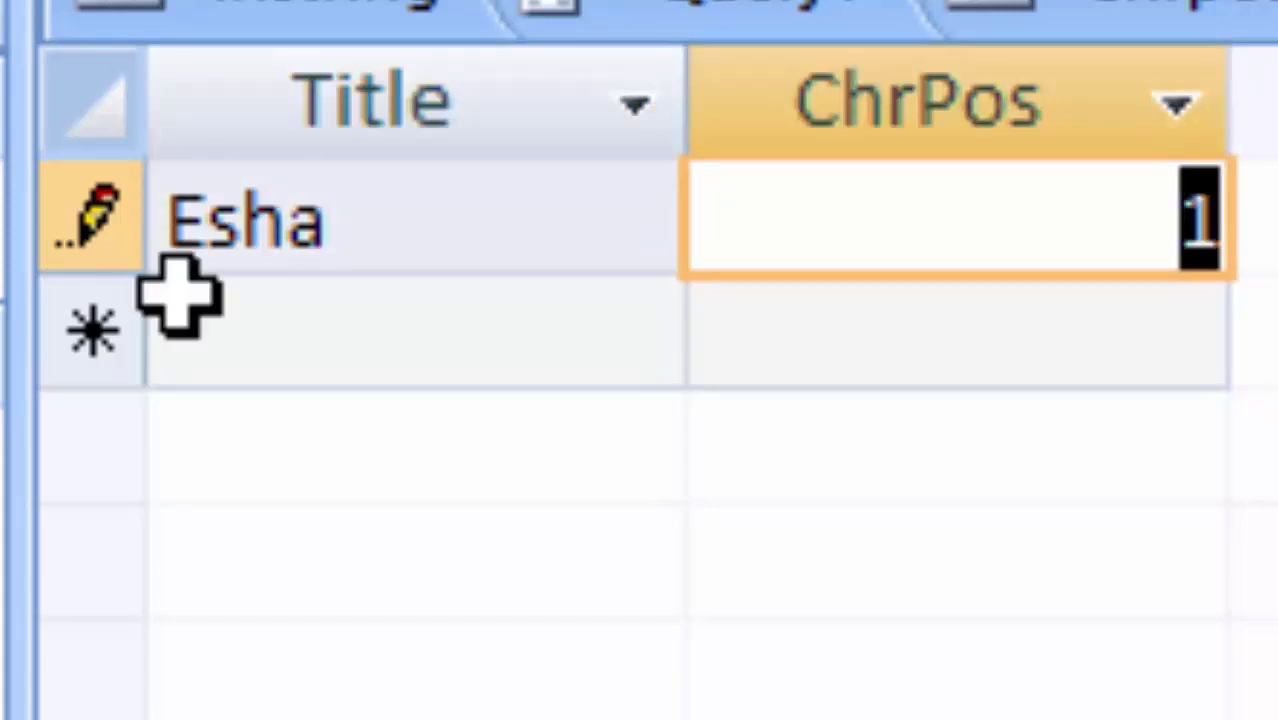
pyautogui.click(370, 345)
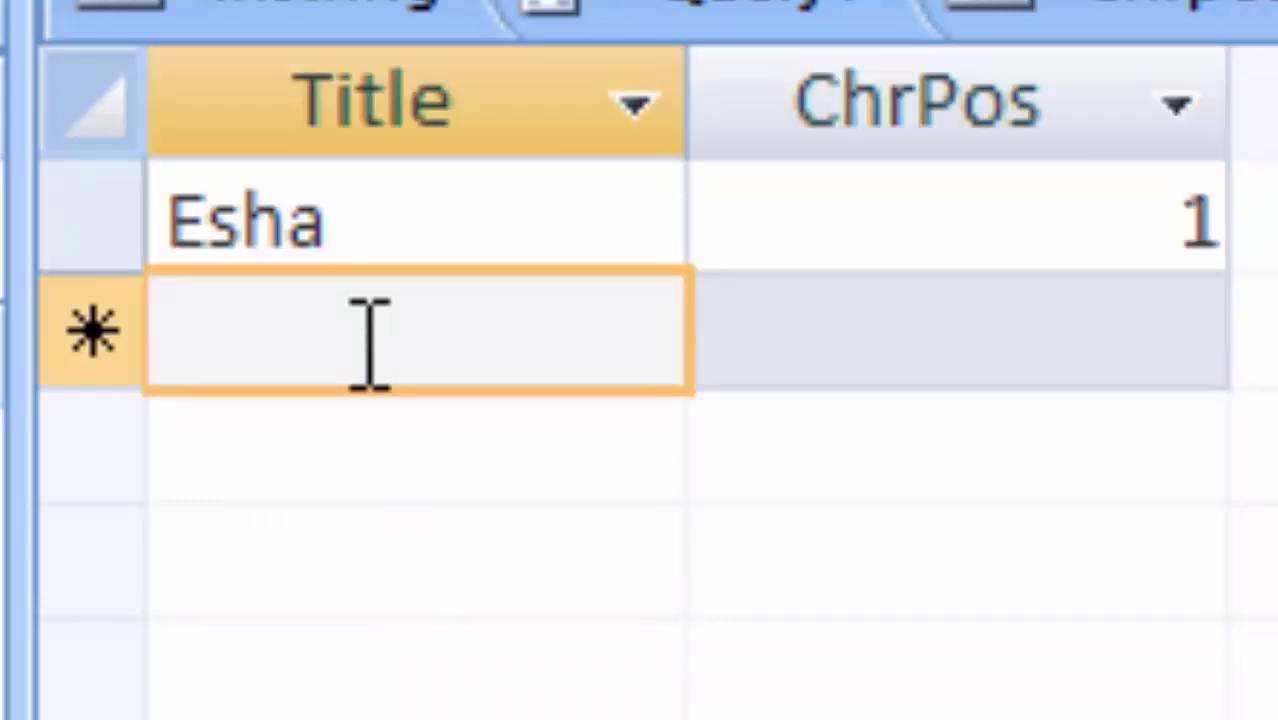
pyautogui.write('E')
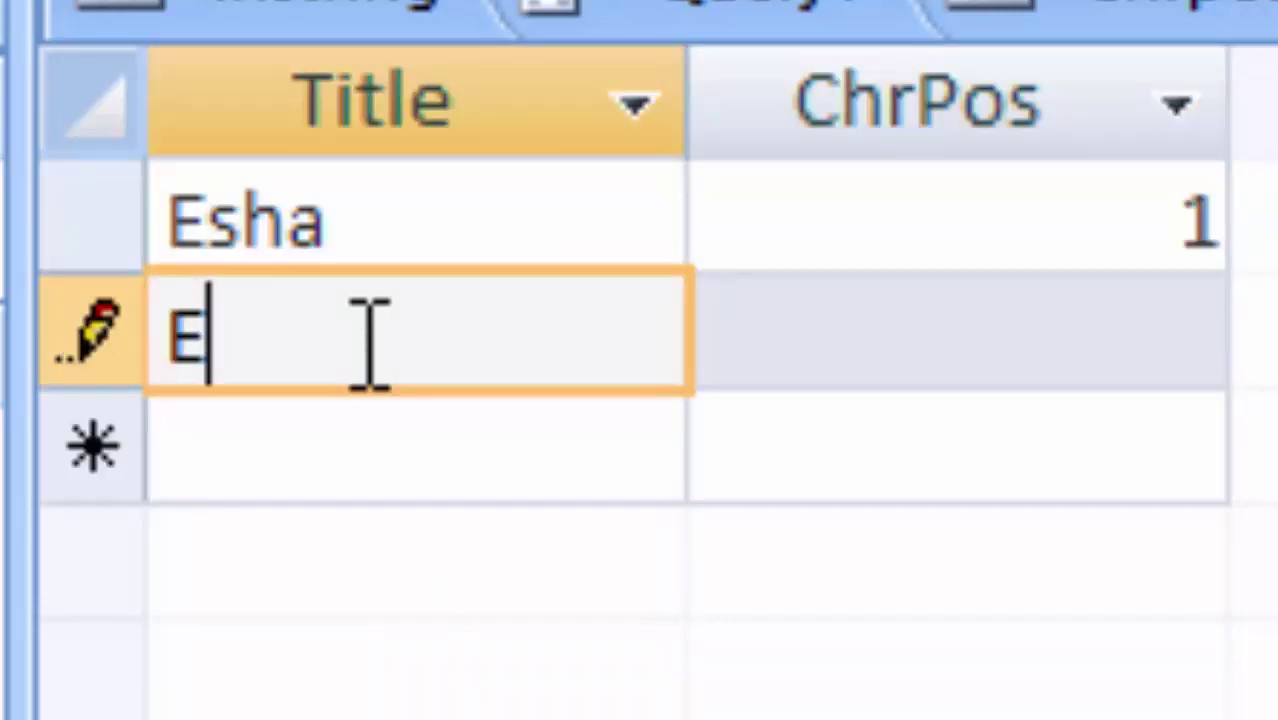
pyautogui.write('shwar')
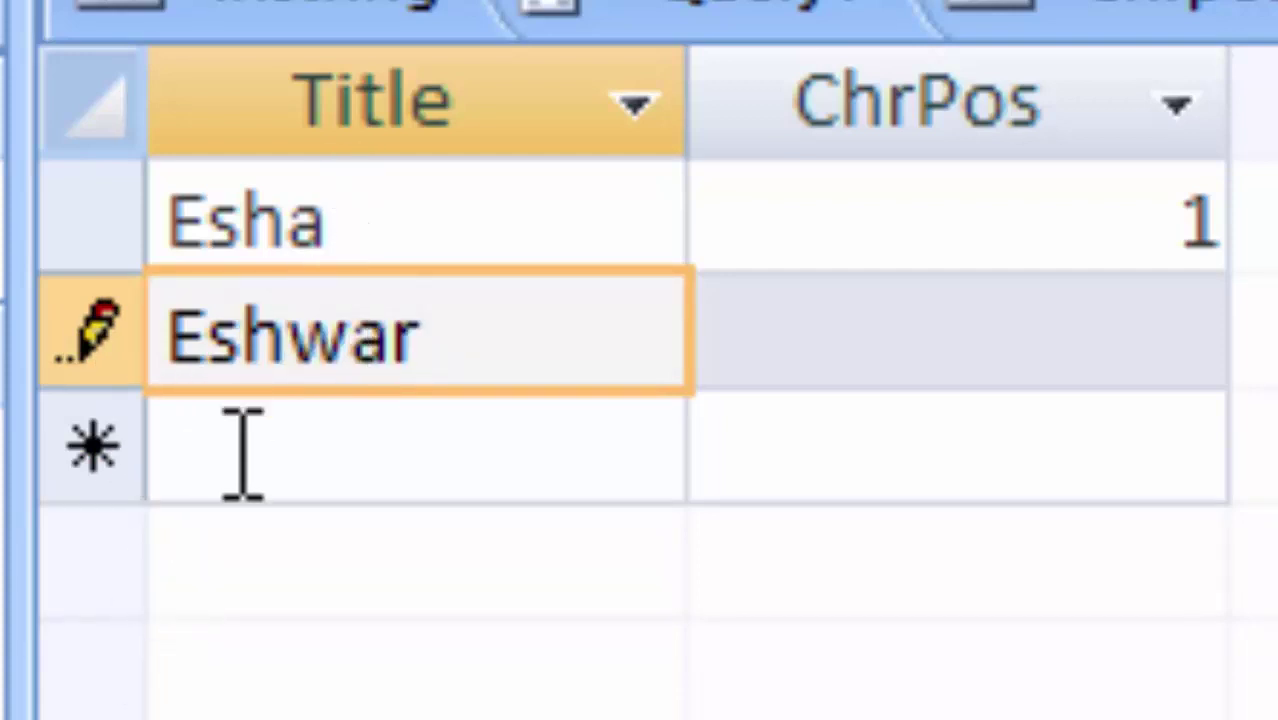
pyautogui.click(318, 432)
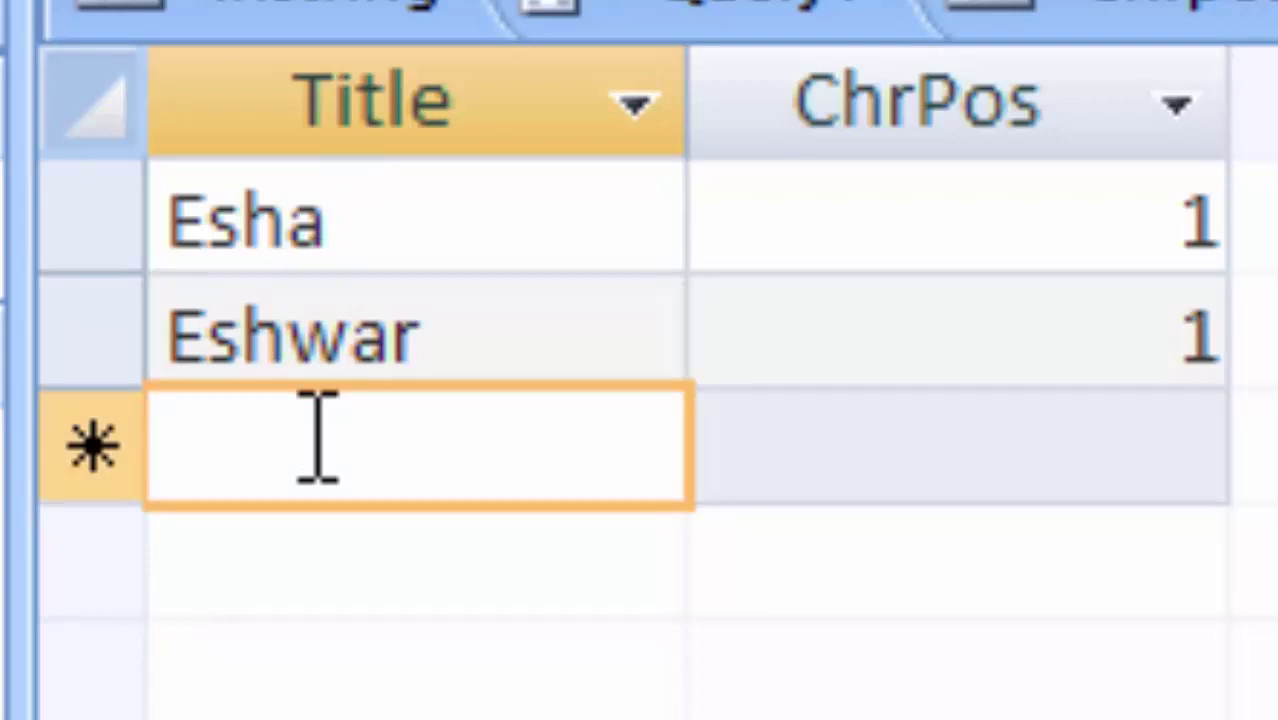
pyautogui.write('A')
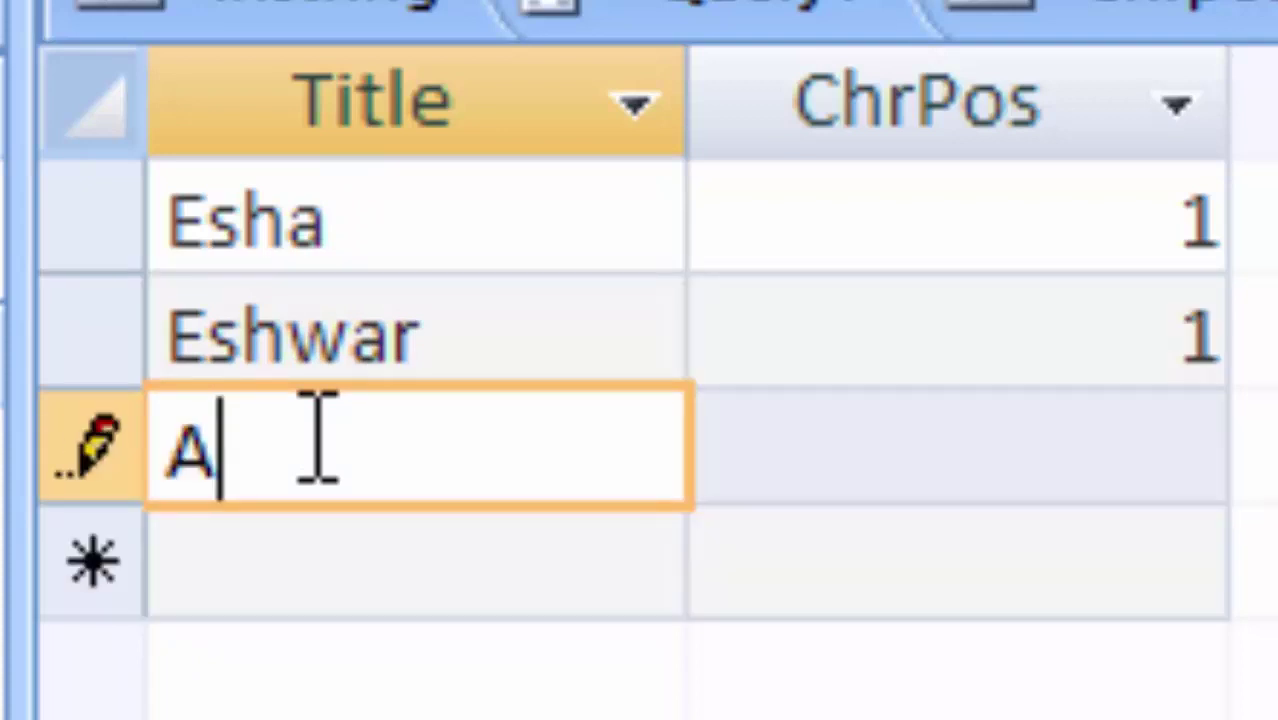
pyautogui.write('v')
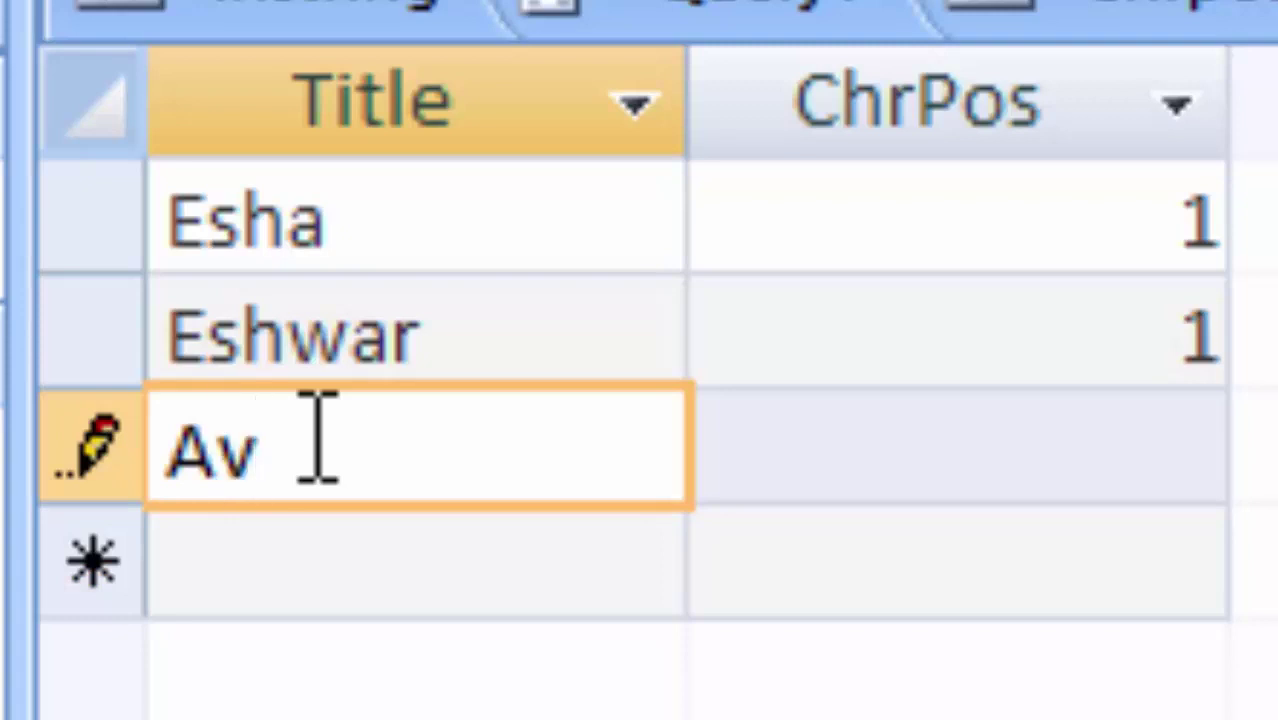
pyautogui.write('anis')
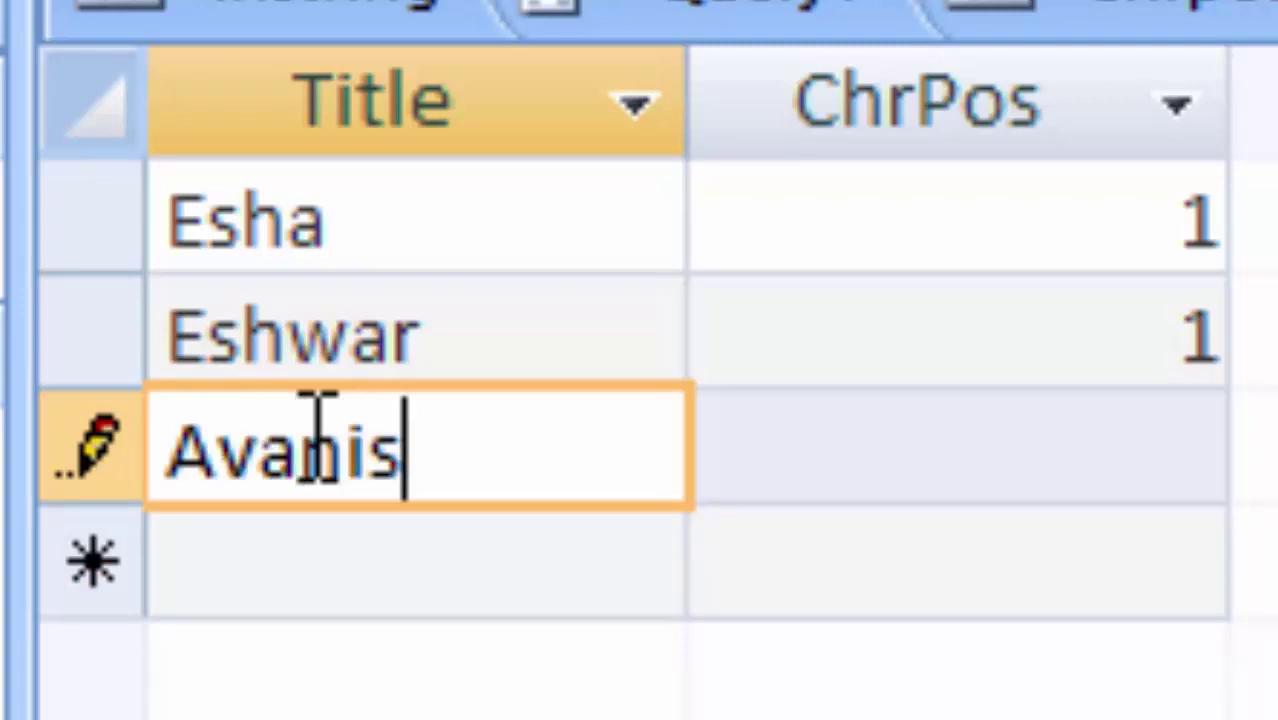
pyautogui.write('h ')
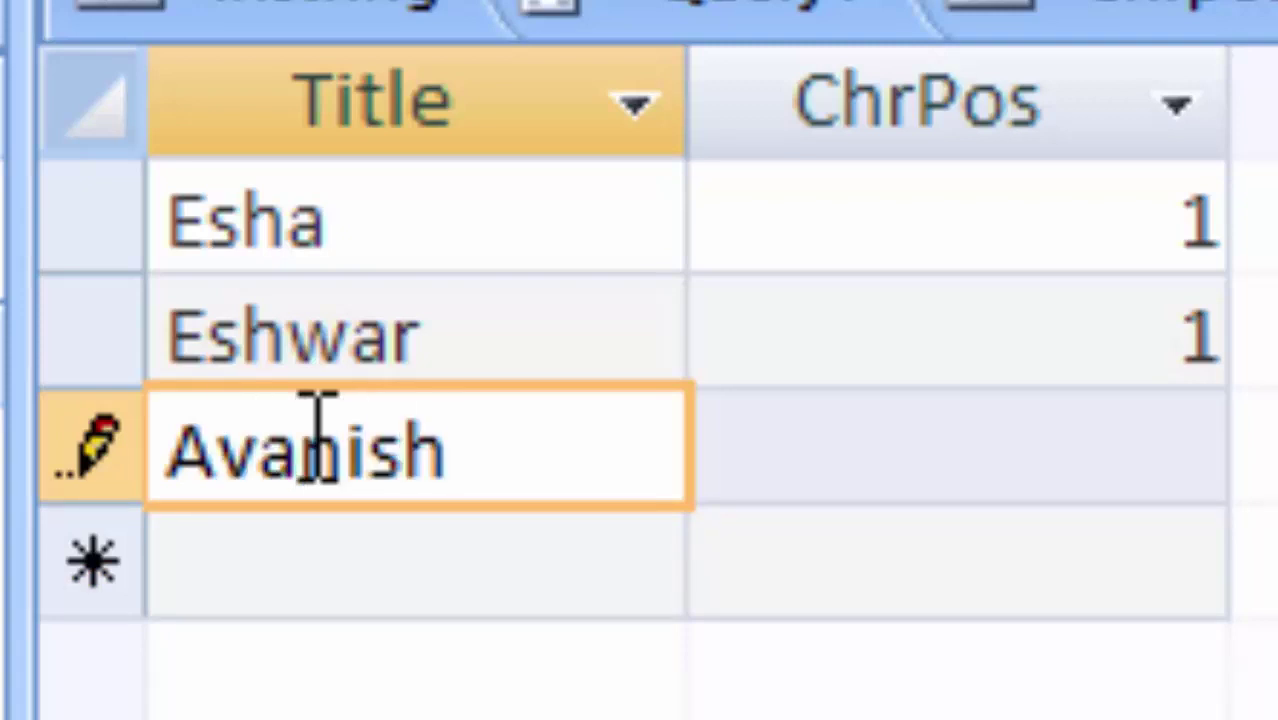
pyautogui.write('S')
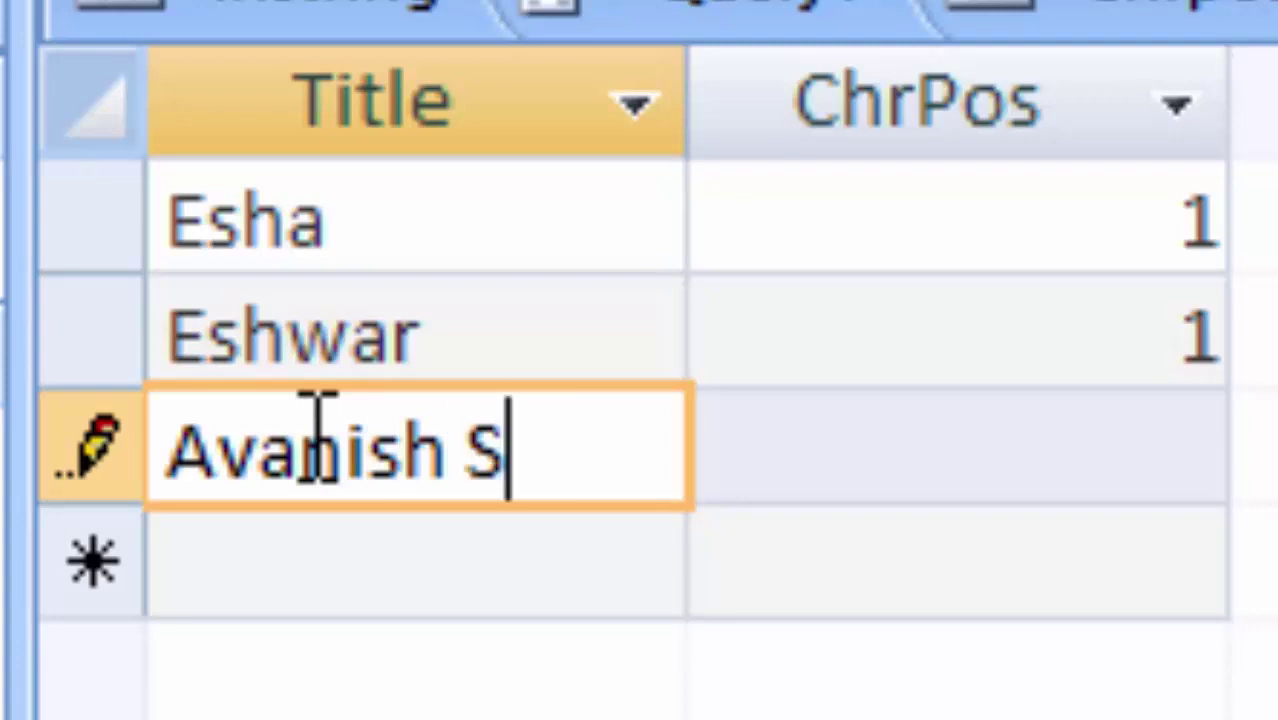
pyautogui.write('ing')
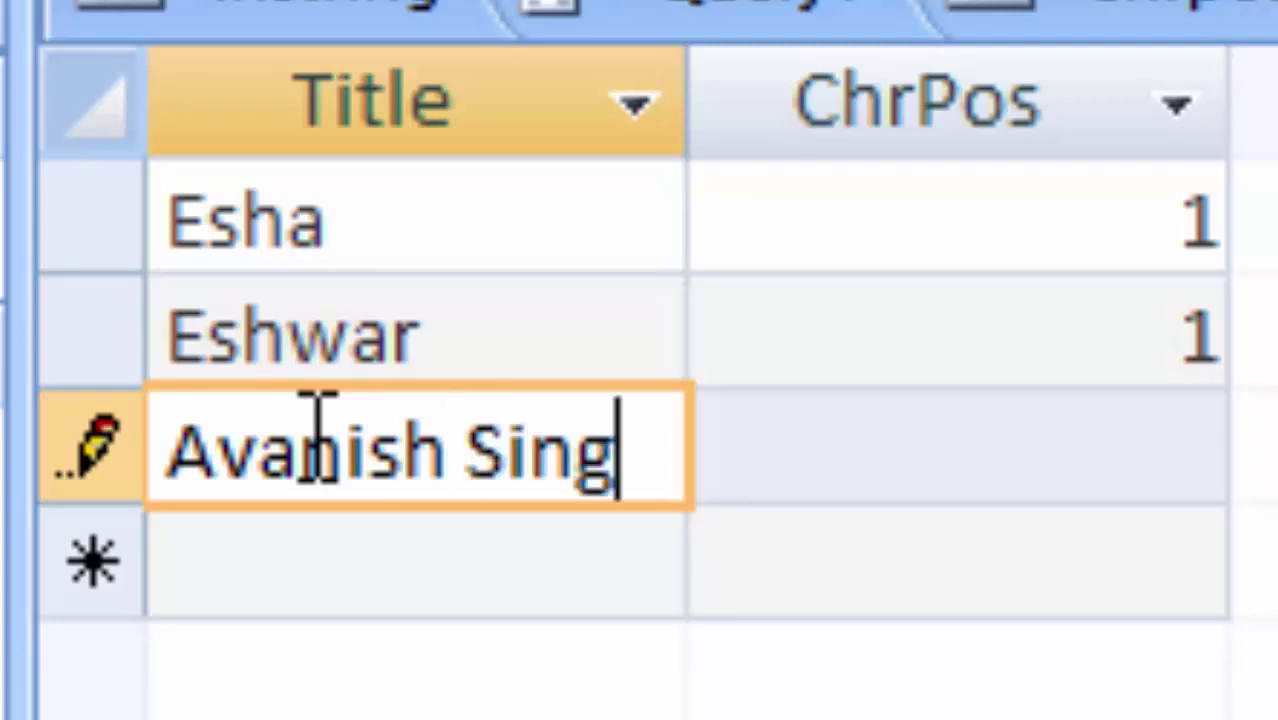
pyautogui.write('h')
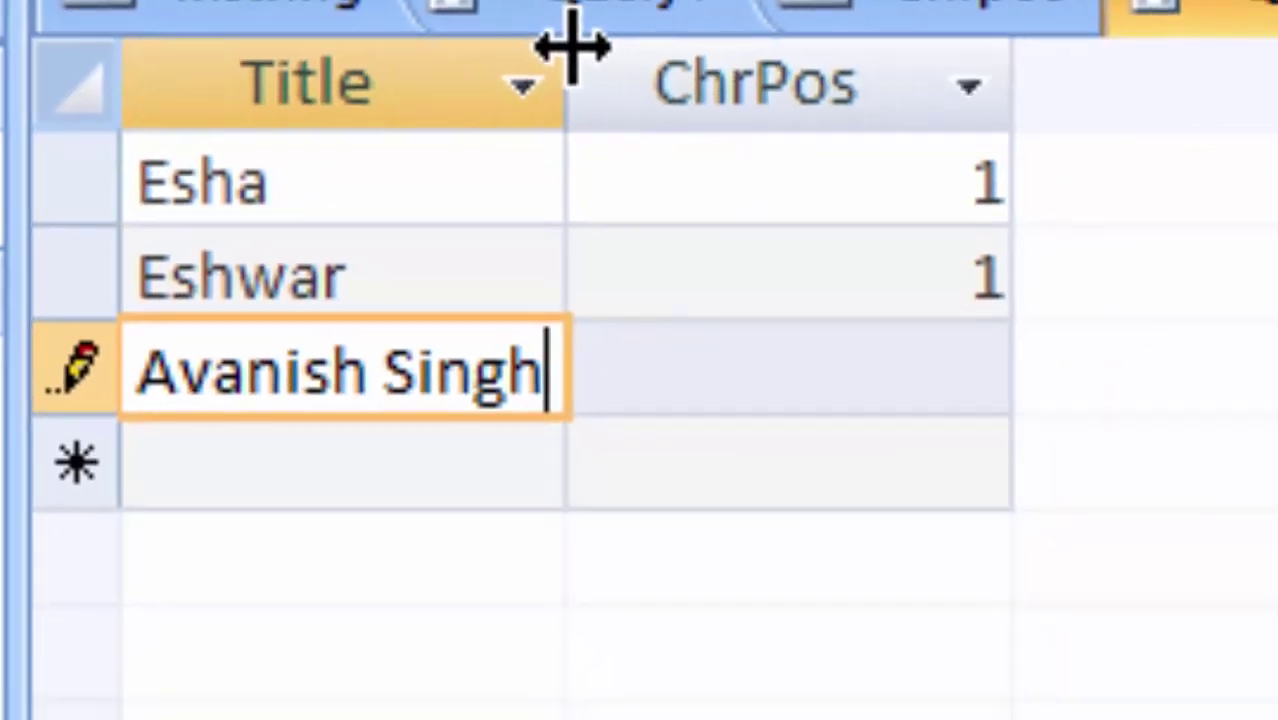
pyautogui.moveTo(428, 65)
pyautogui.mouseDown()
pyautogui.moveTo(470, 65)
pyautogui.moveTo(685, 268)
pyautogui.moveTo(779, 297)
pyautogui.mouseUp()
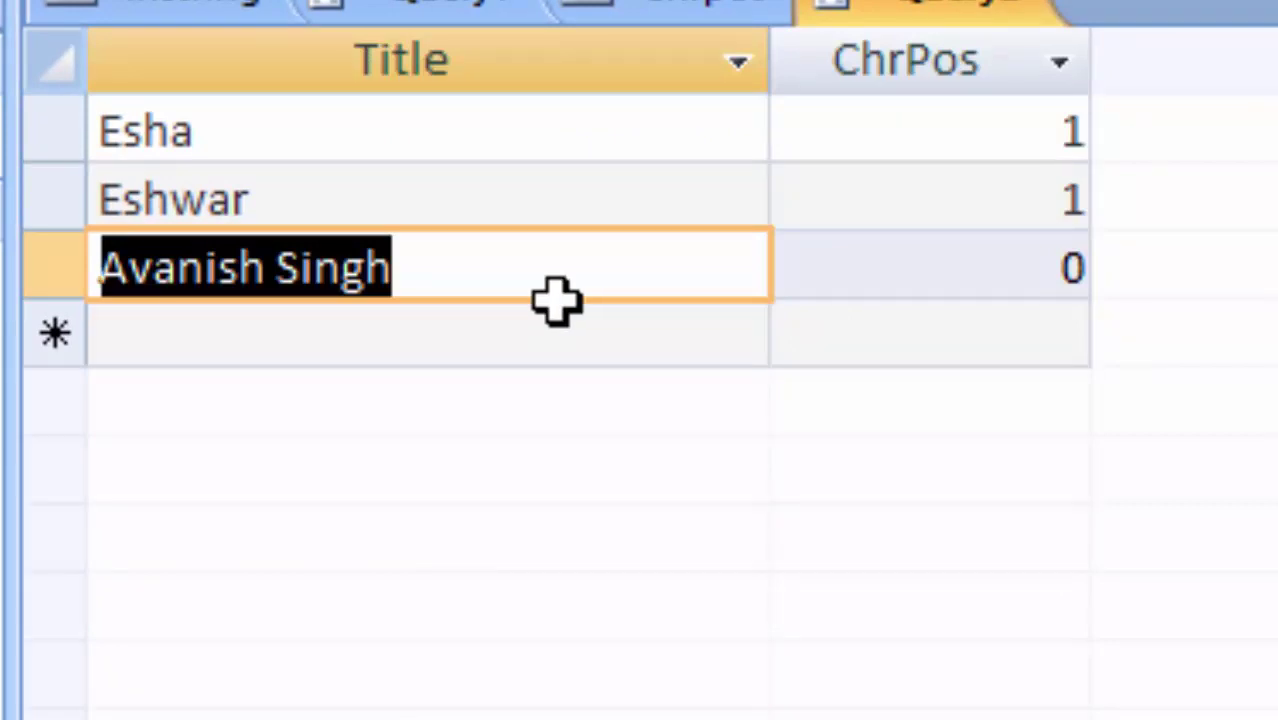
pyautogui.click(557, 290)
pyautogui.write('Engineer')
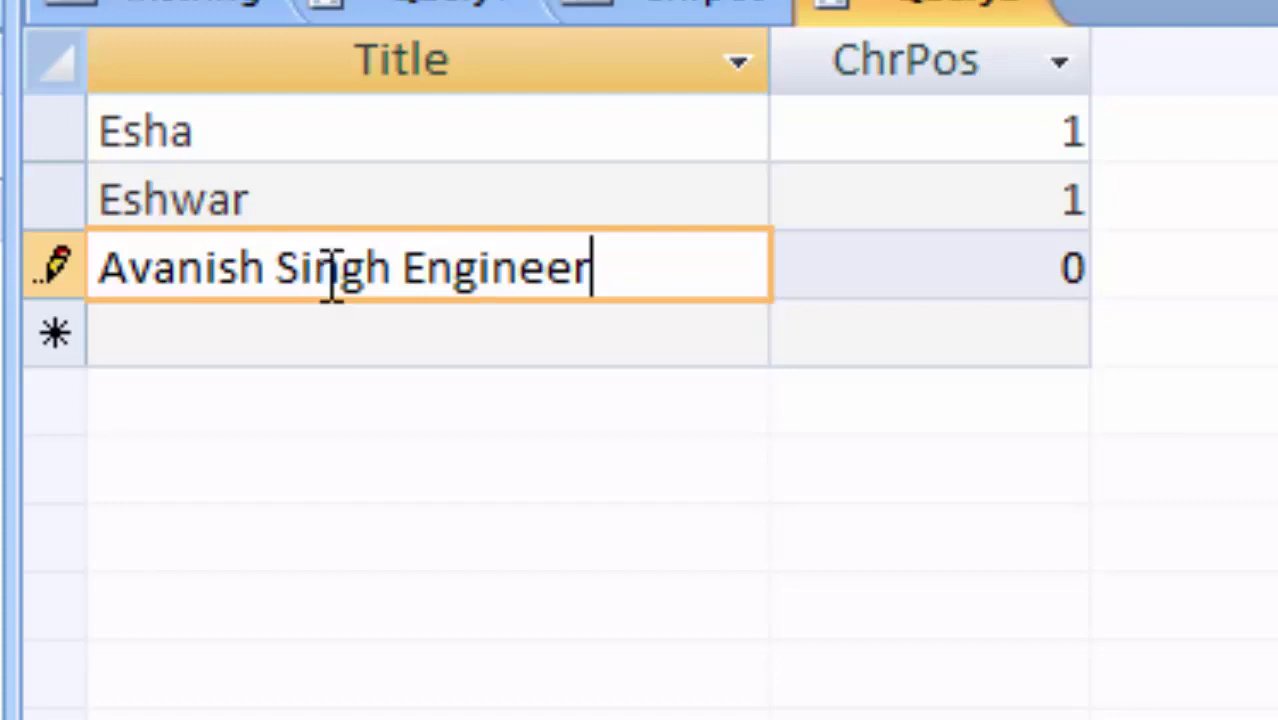
pyautogui.click(414, 320)
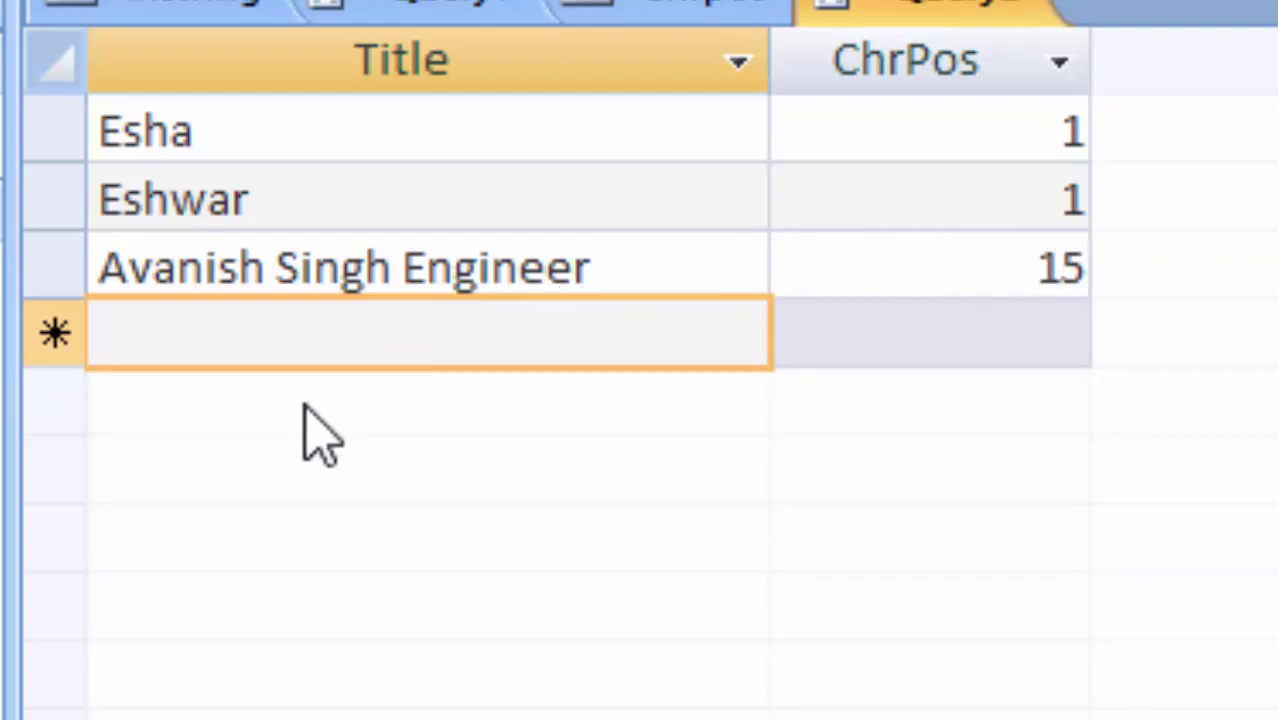
pyautogui.write('Esha Dewal')
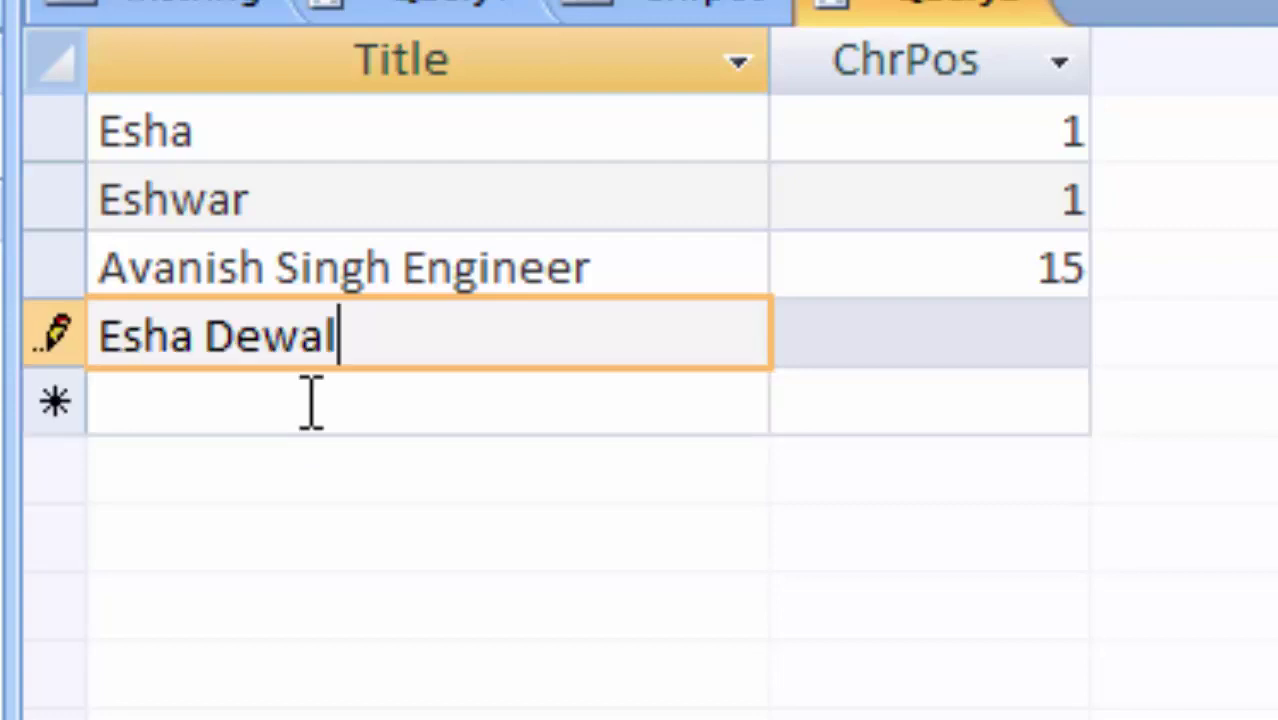
pyautogui.click(325, 403)
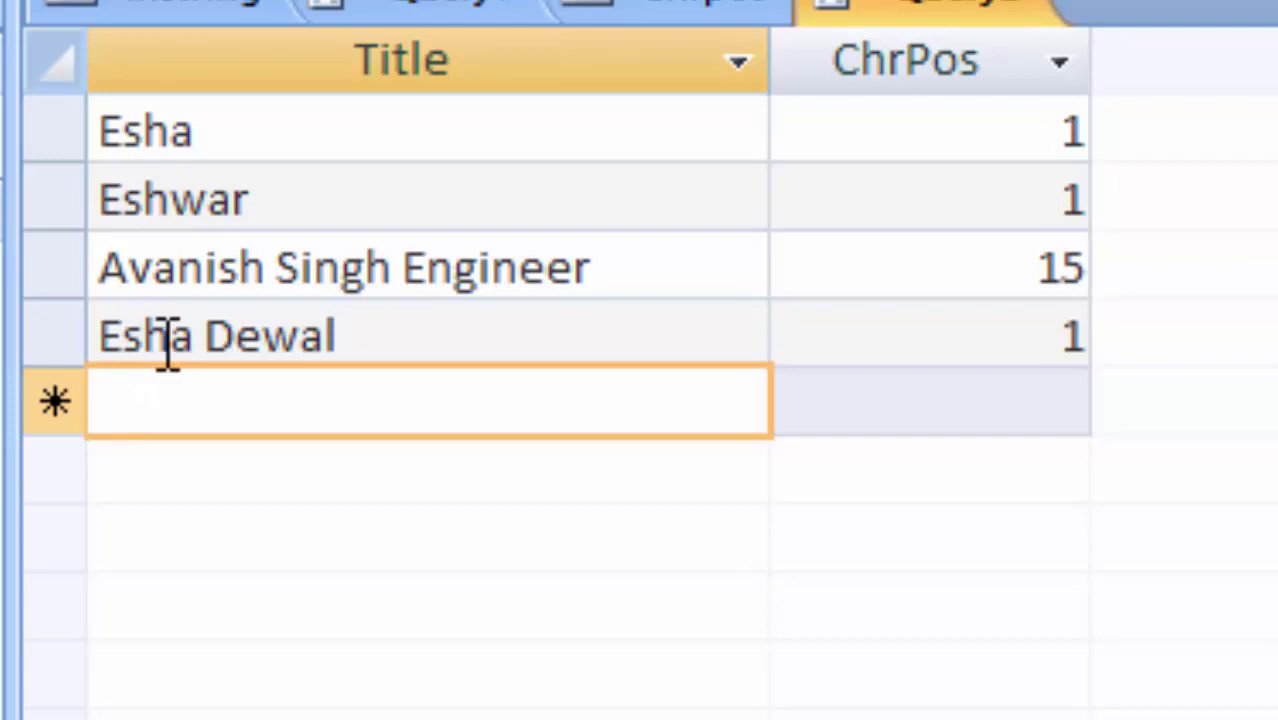
pyautogui.click(124, 340)
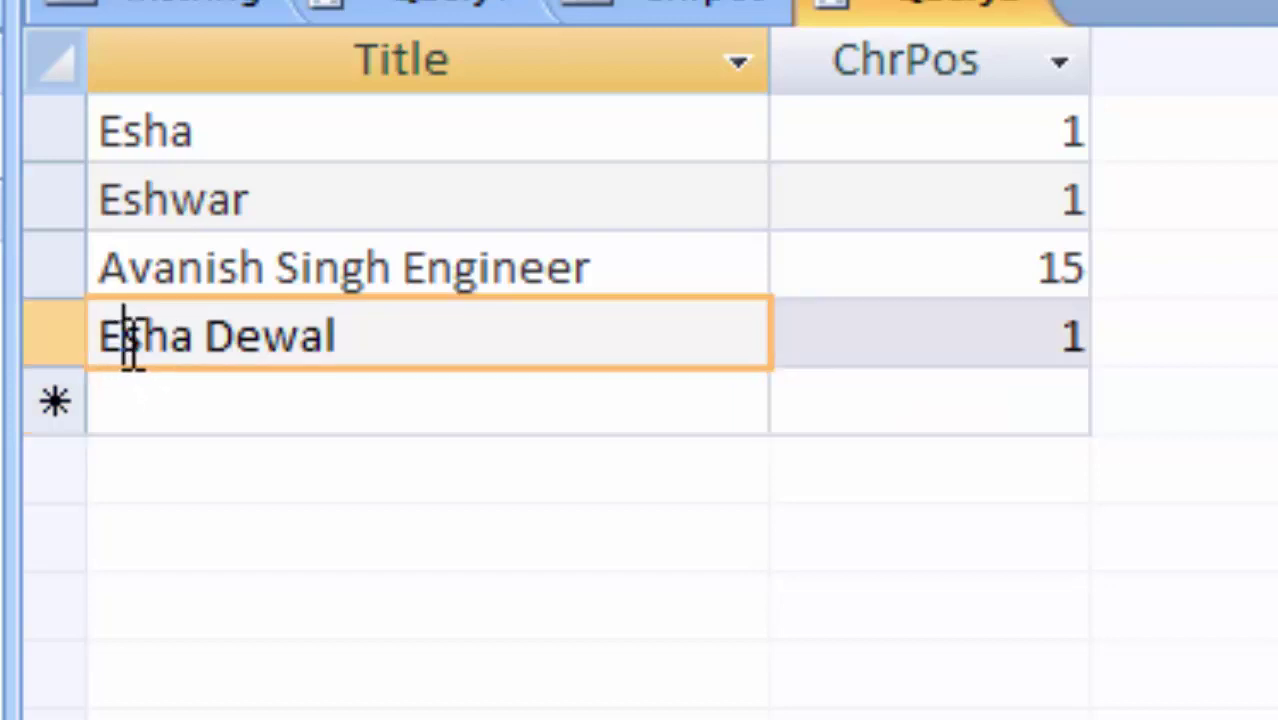
pyautogui.press('BackSpace')
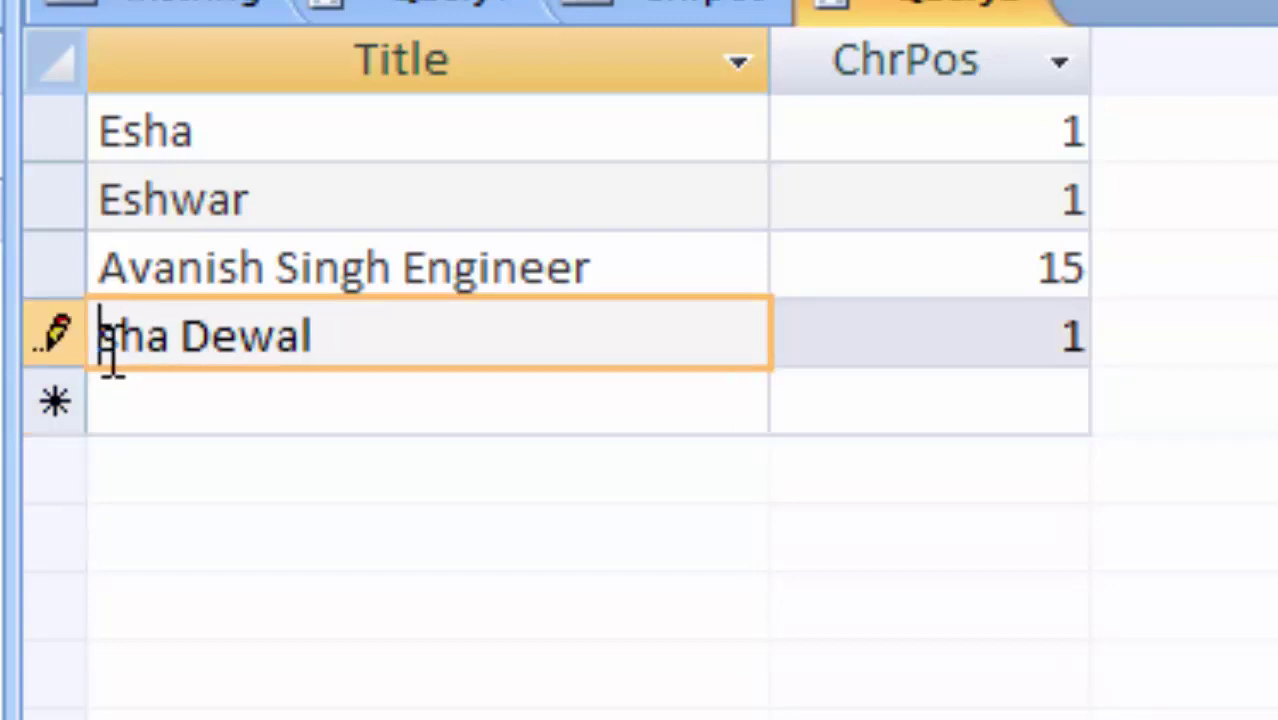
pyautogui.click(472, 350)
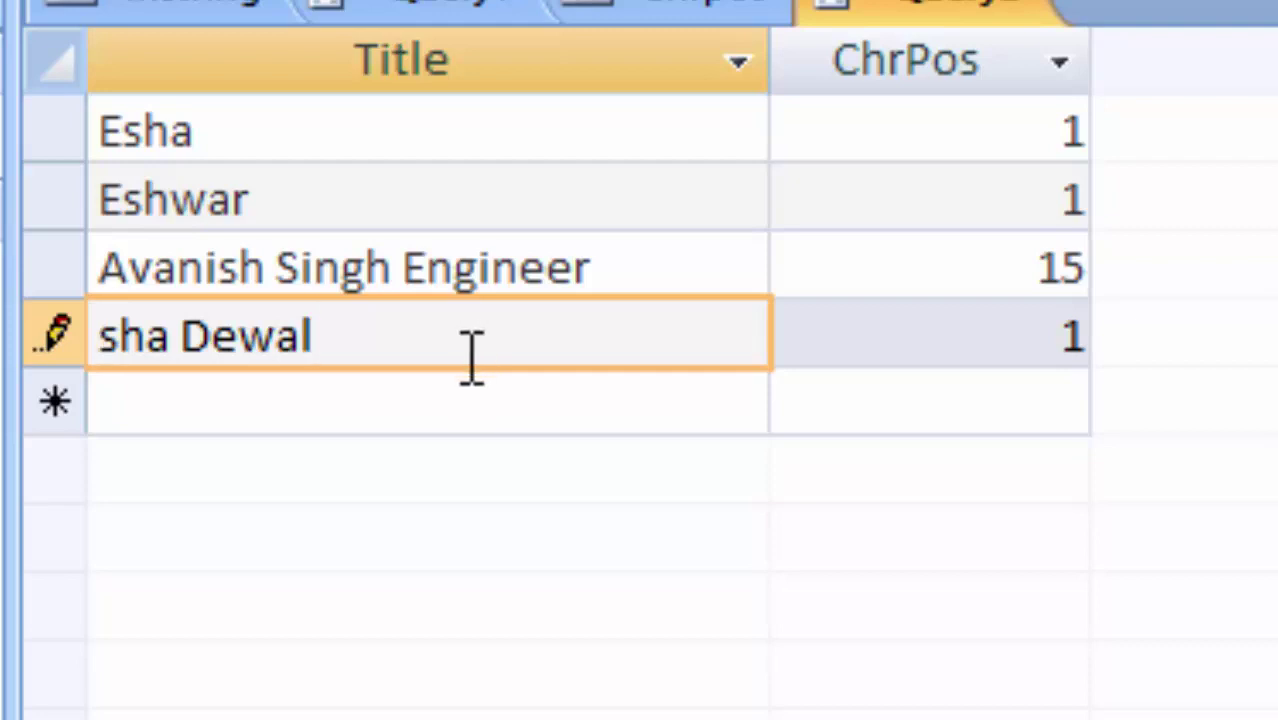
# Step: Save the shortened 'sha Dewal' record so ChrPos shows 6, then switch Query2 to Design View
pyautogui.click(424, 408)
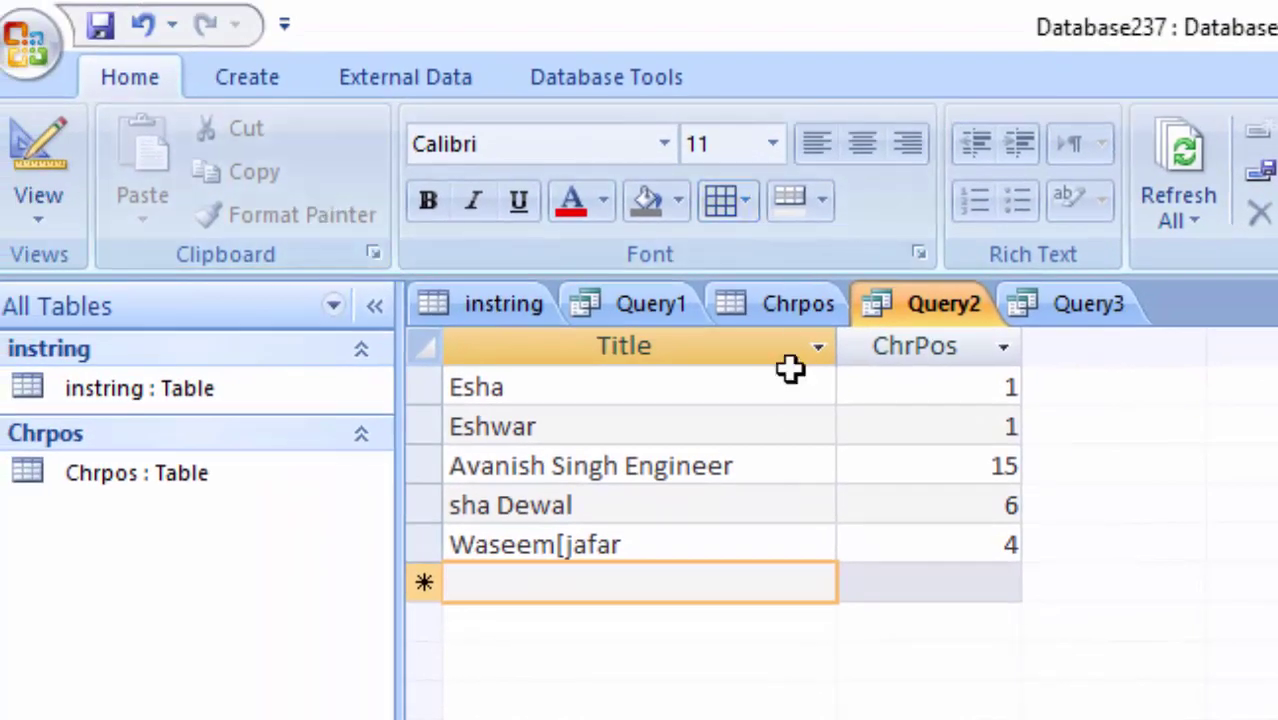
pyautogui.click(34, 205)
pyautogui.click(182, 634)
pyautogui.write('BrPo')
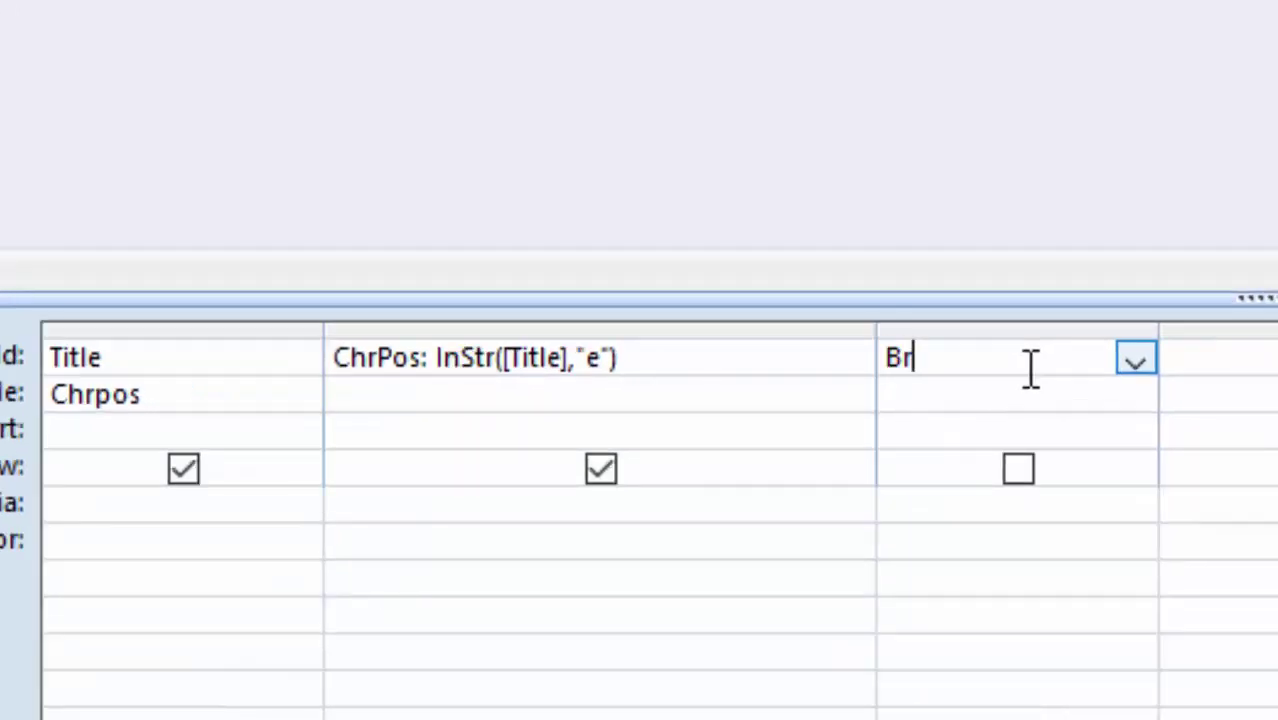
# Step: Type the expression BrPos:instr([Title],"(") into the third Field cell
pyautogui.write('s:')
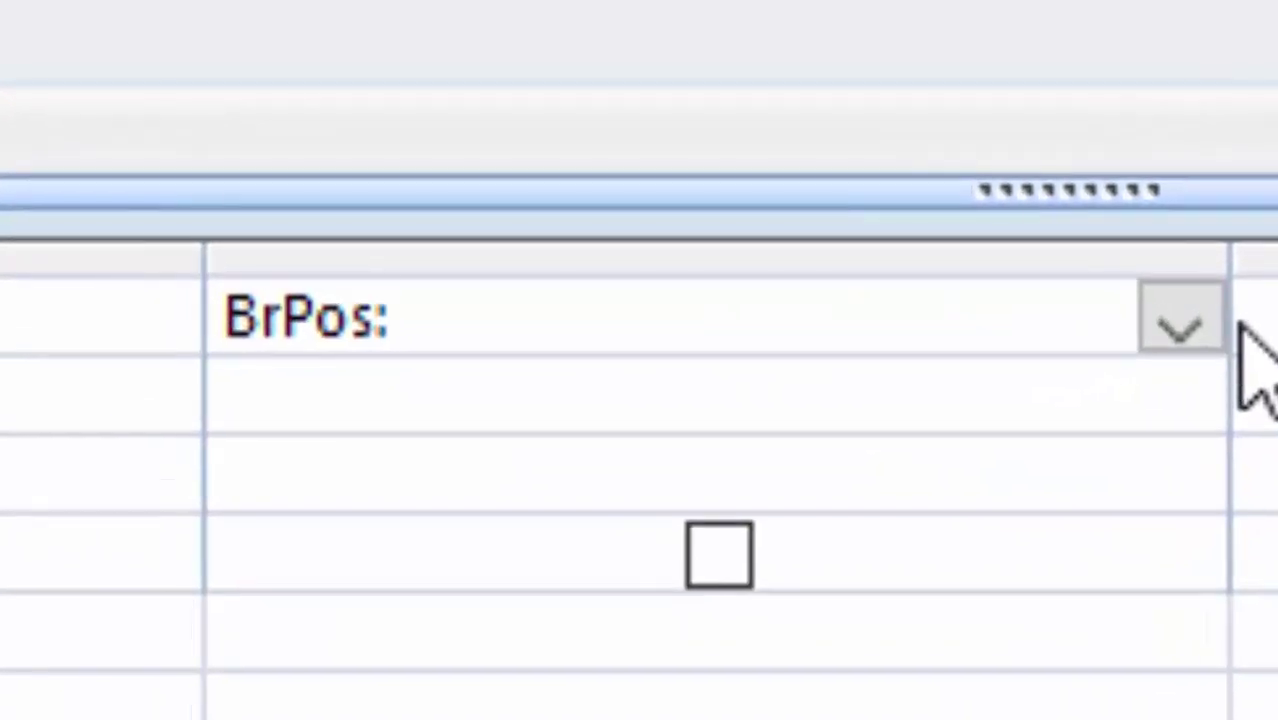
pyautogui.write('ins')
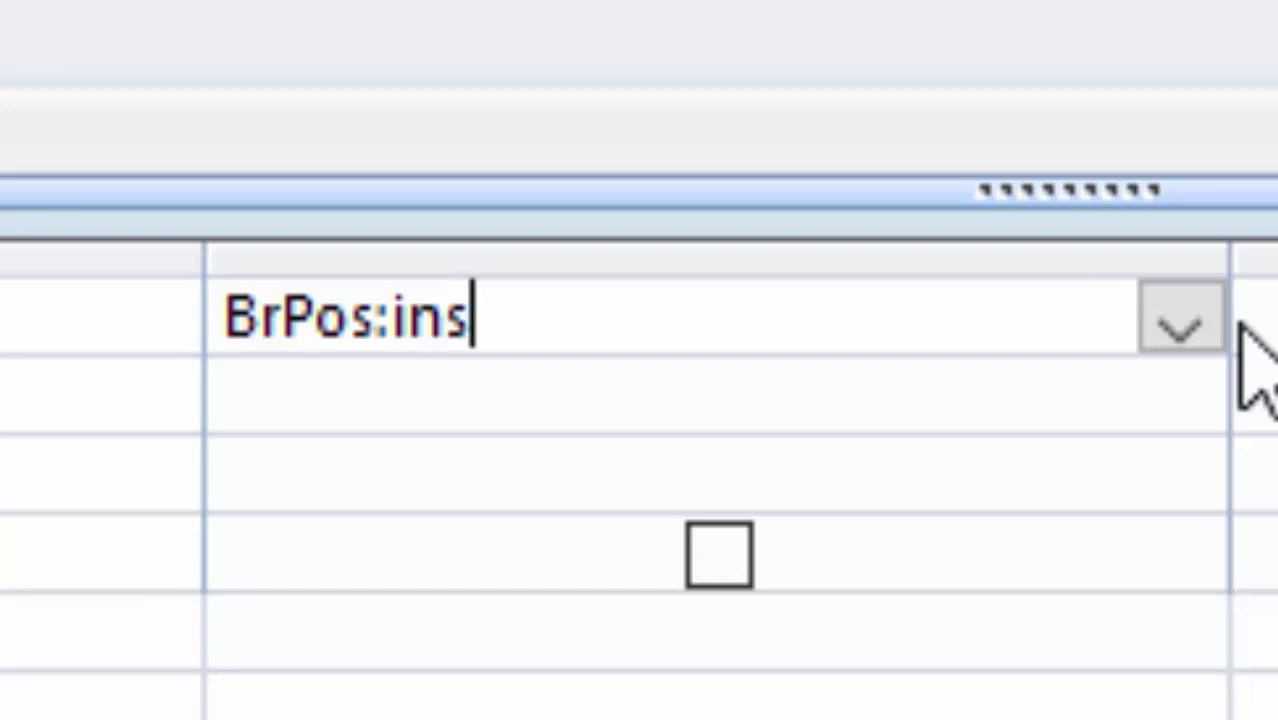
pyautogui.write('tr')
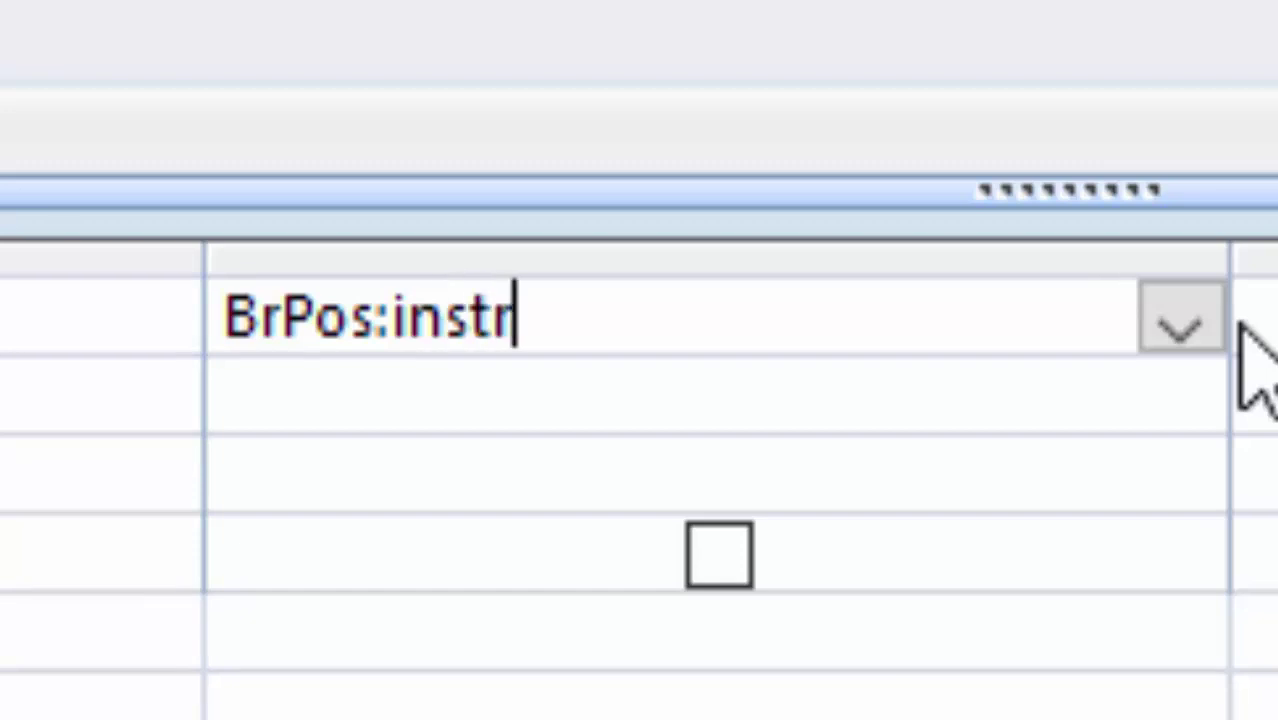
pyautogui.write('(')
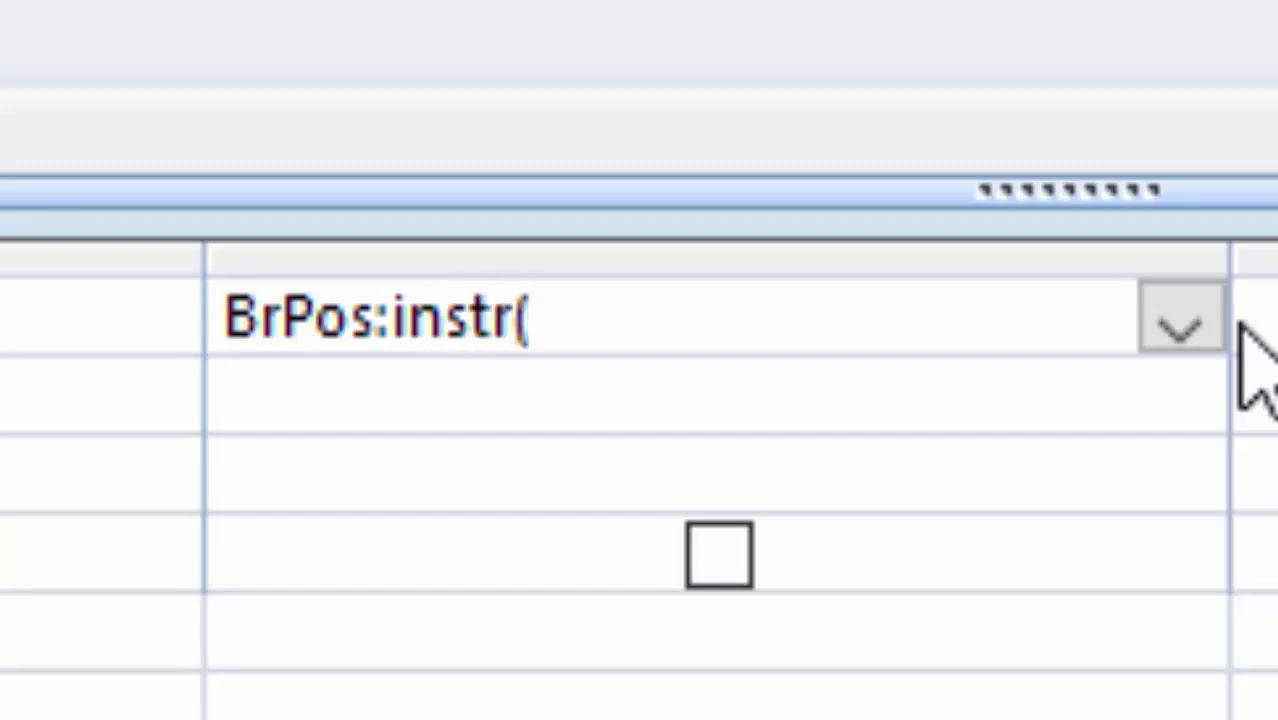
pyautogui.write('[')
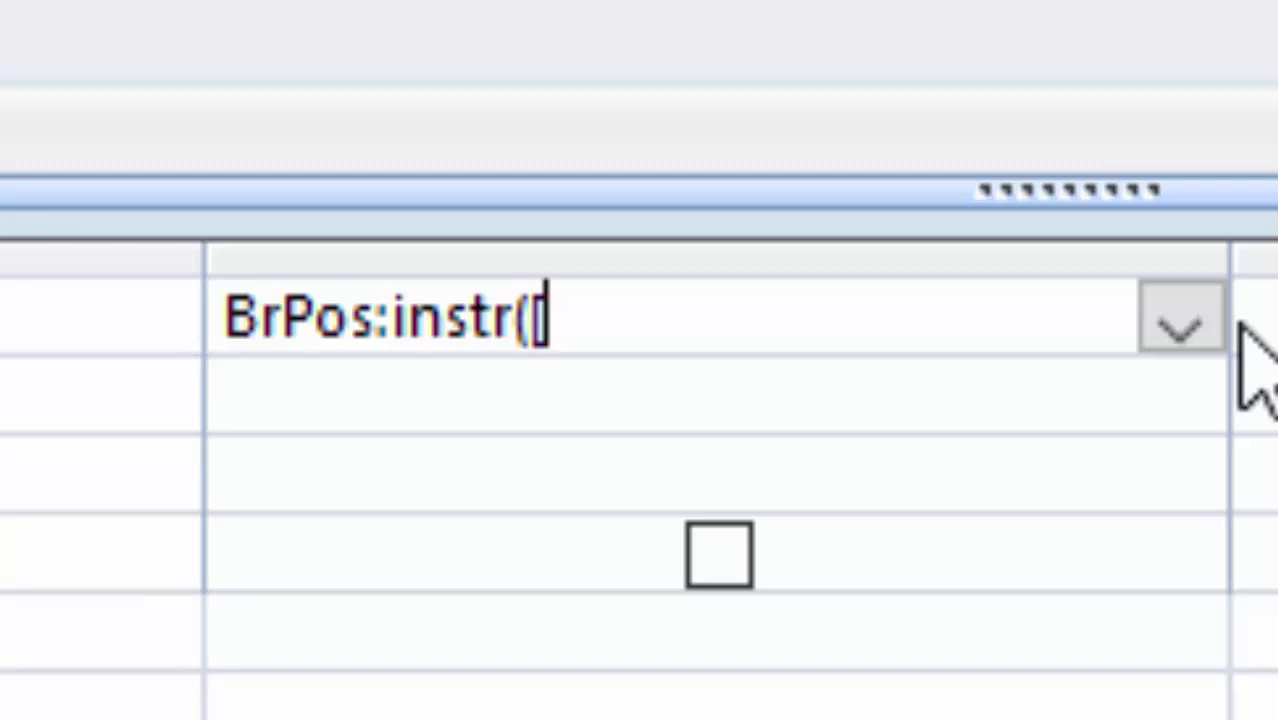
pyautogui.write('T')
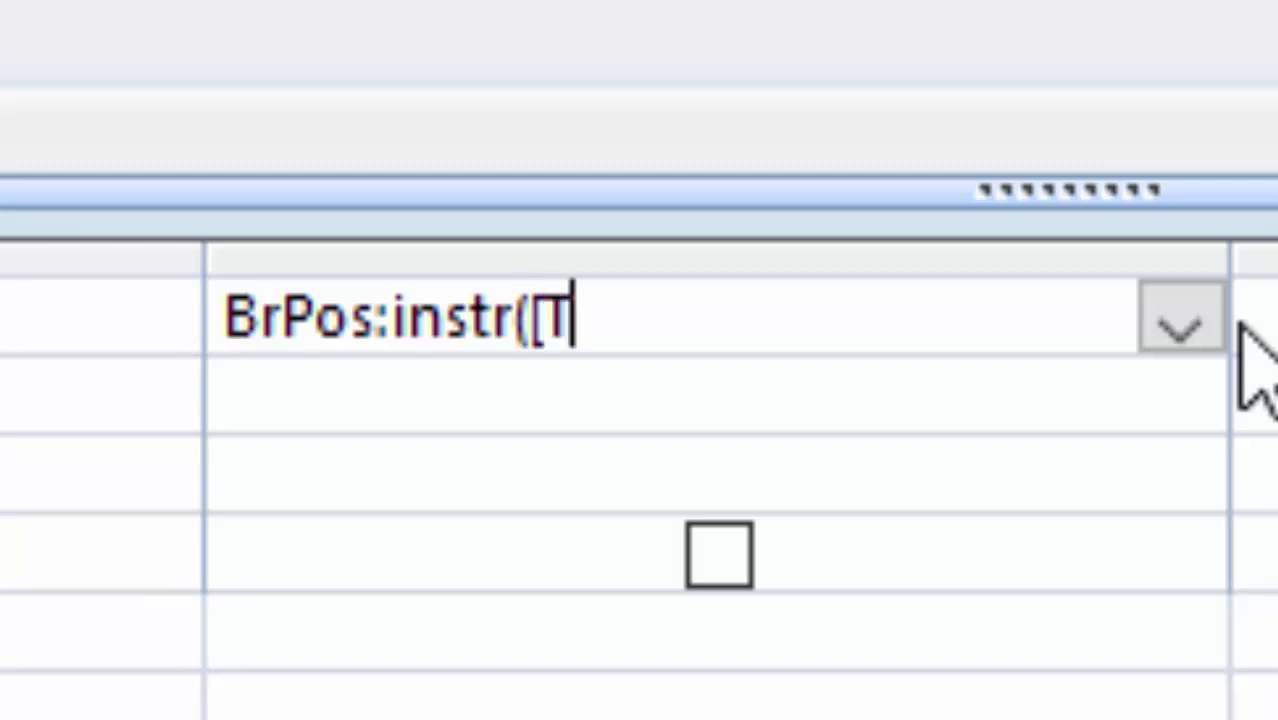
pyautogui.write('itl')
pyautogui.write('e')
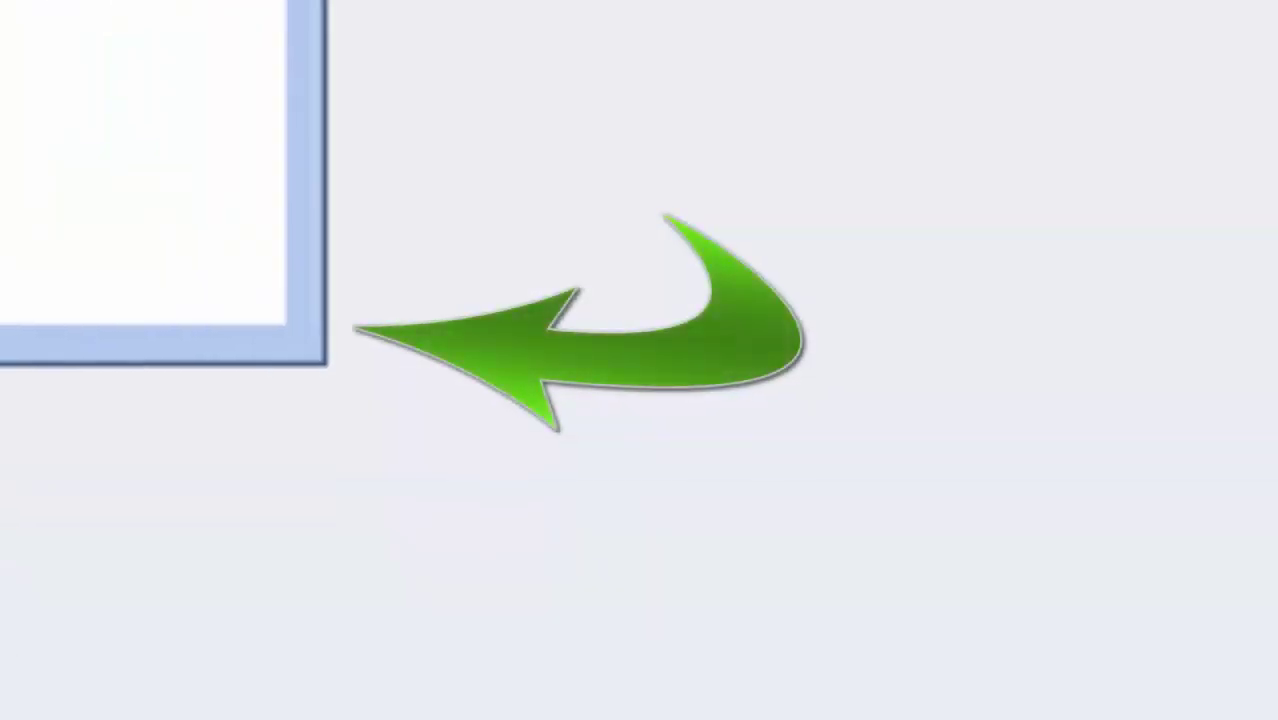
pyautogui.write('],')
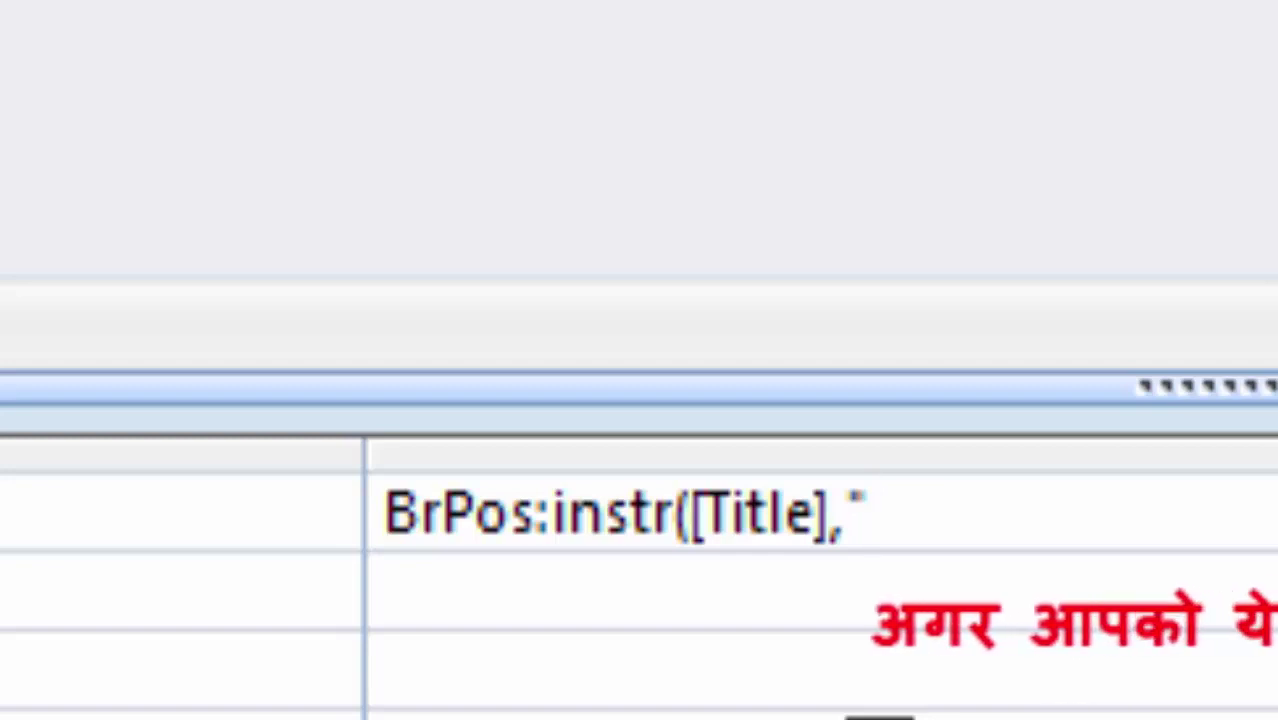
pyautogui.write('(')
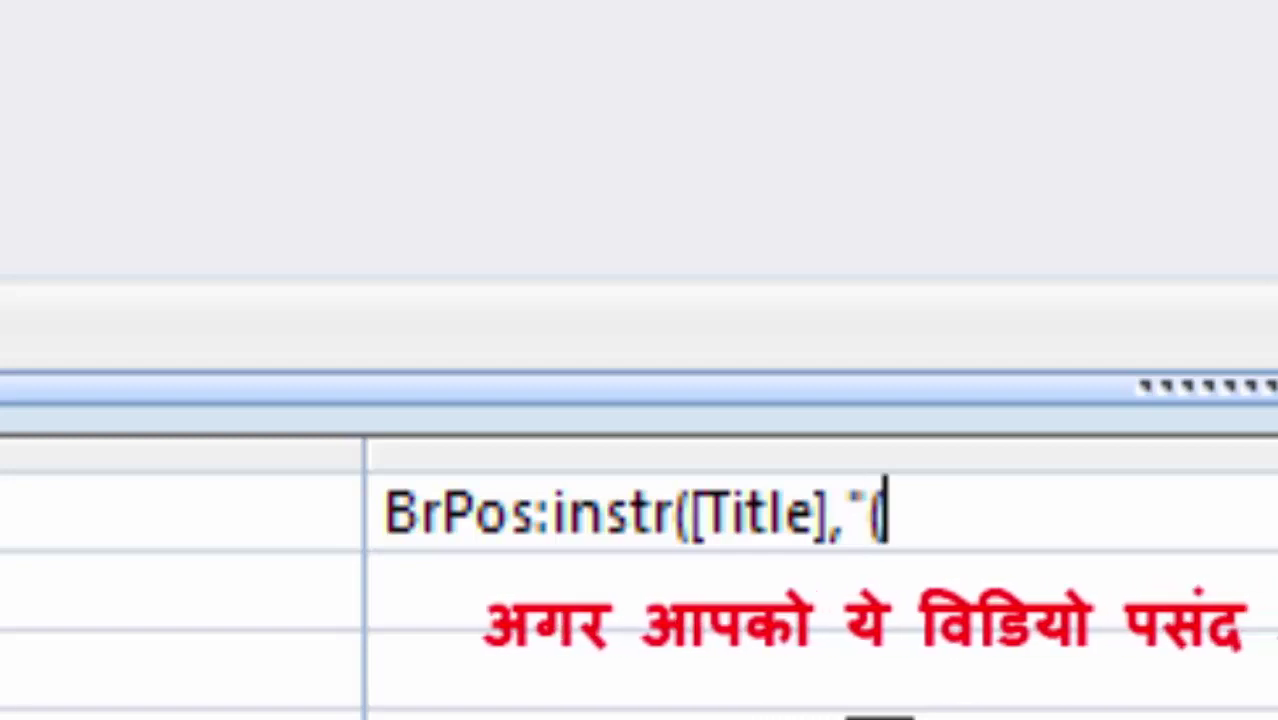
pyautogui.write('"')
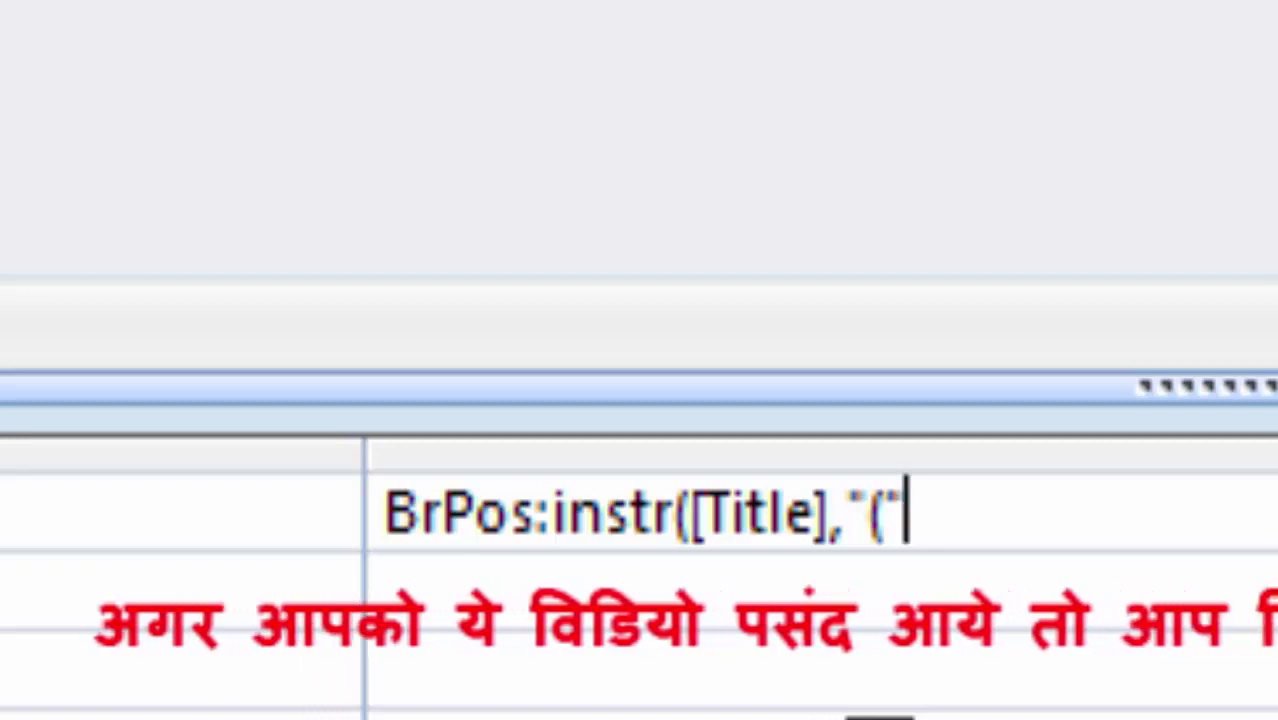
pyautogui.write(')')
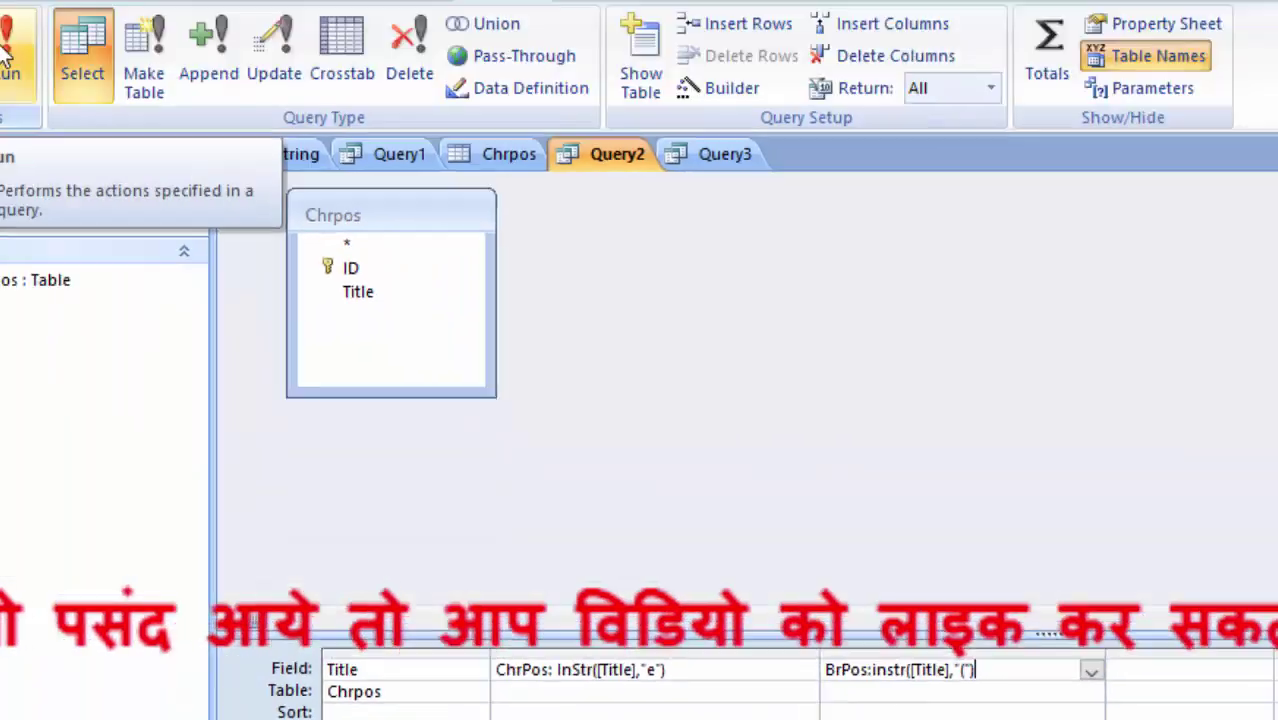
pyautogui.click(95, 118)
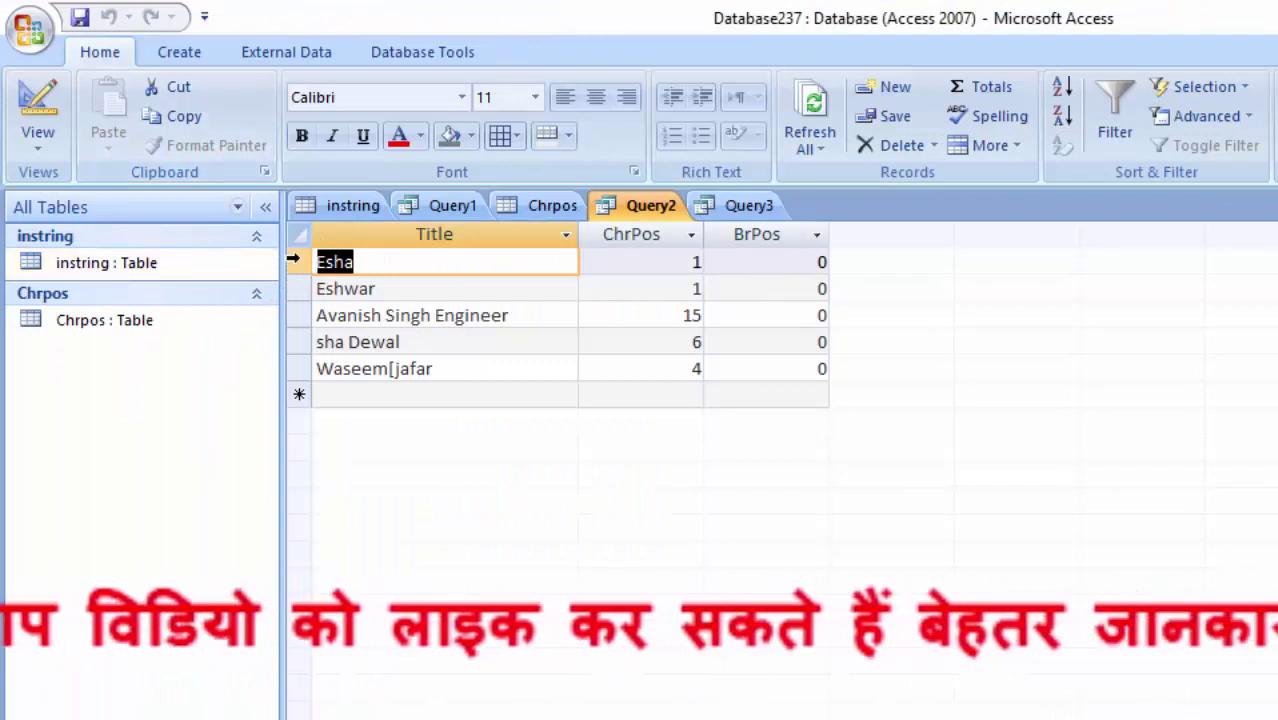
pyautogui.click(346, 263)
pyautogui.write('(')
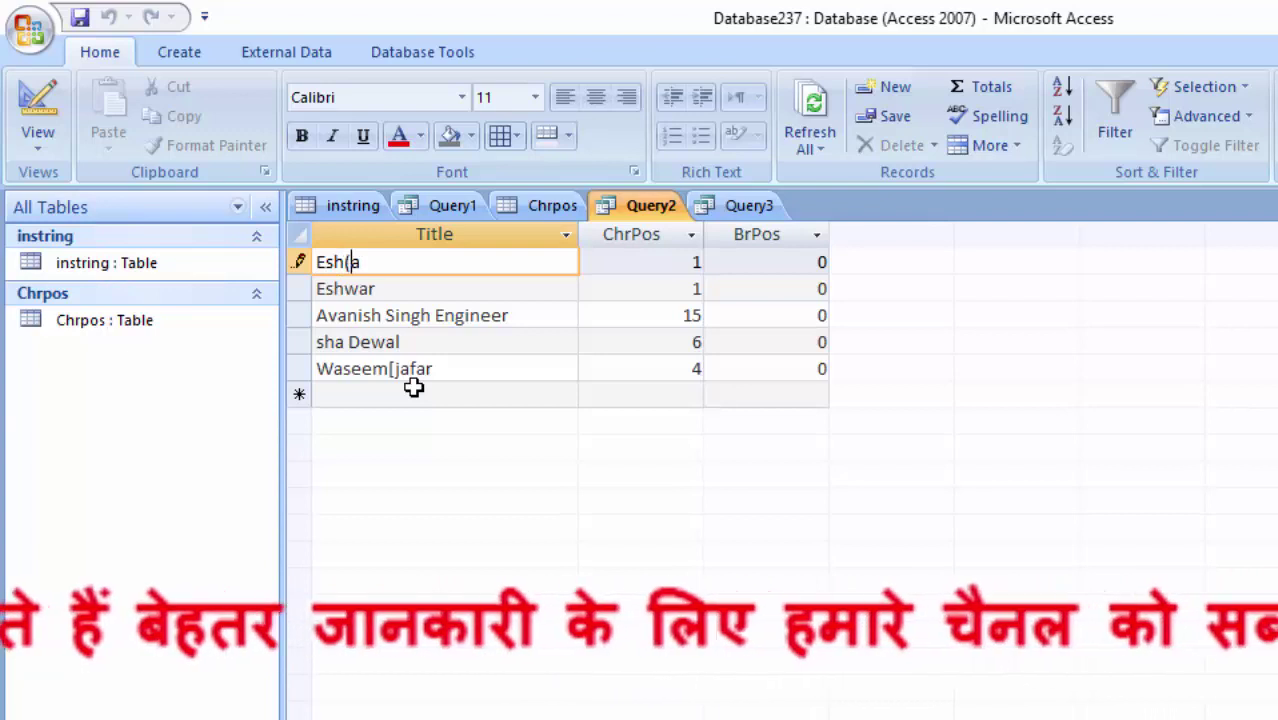
pyautogui.press('Tab')
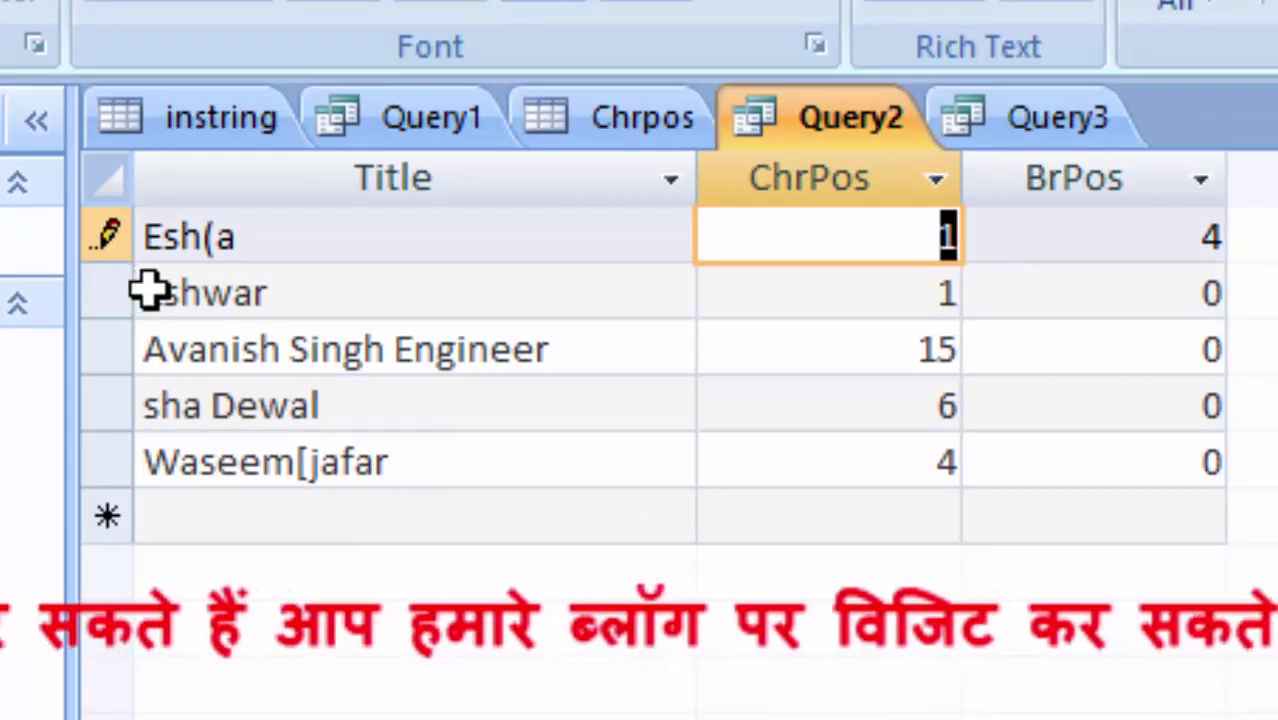
pyautogui.click(151, 295)
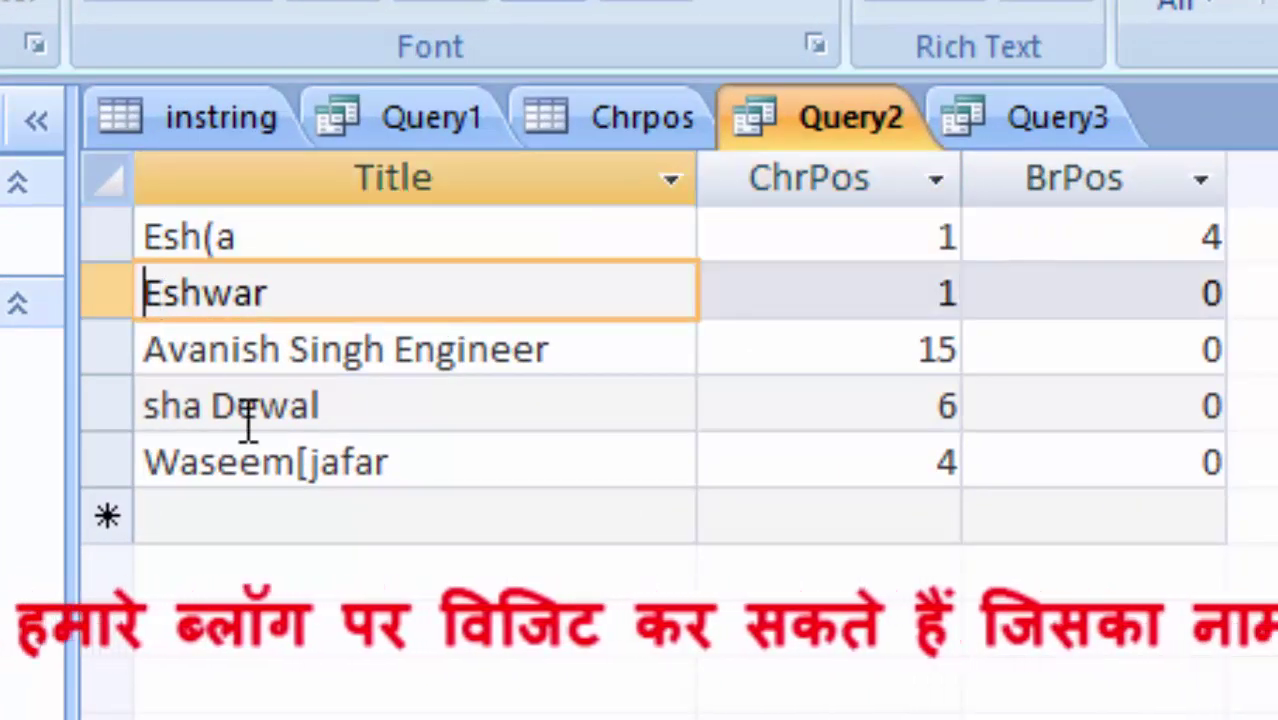
pyautogui.write('(')
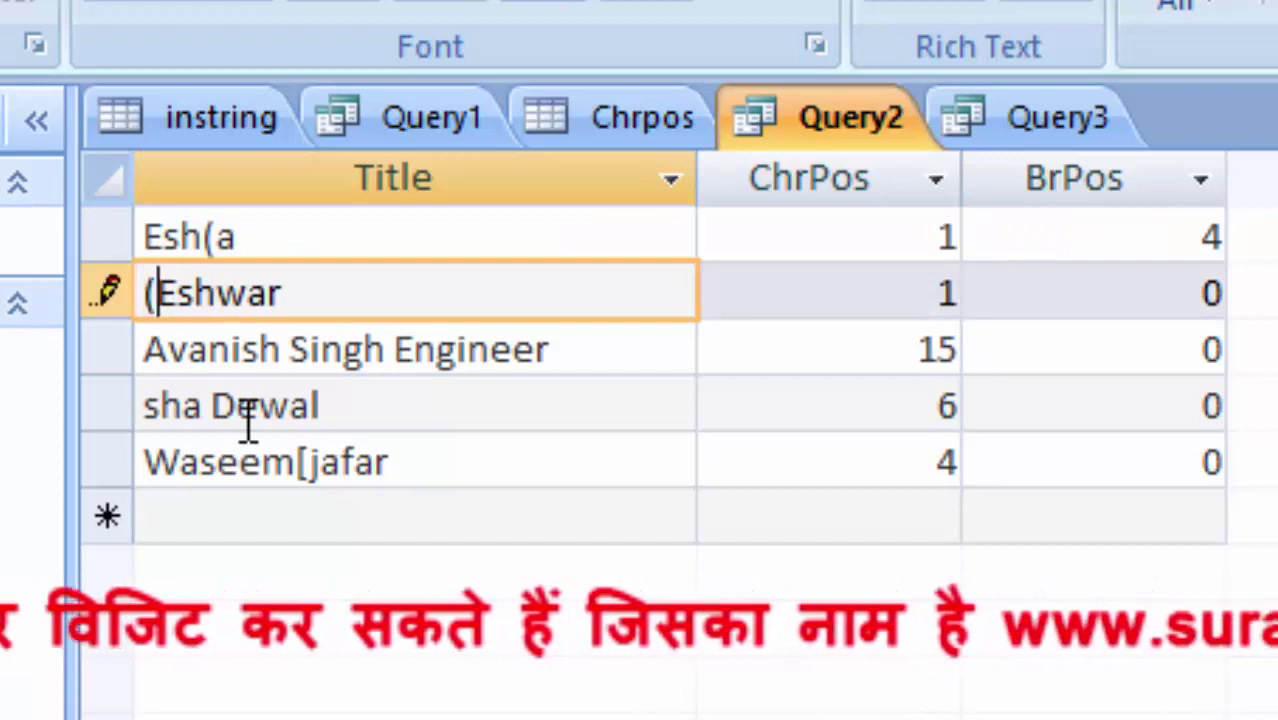
pyautogui.click(267, 345)
pyautogui.write('(')
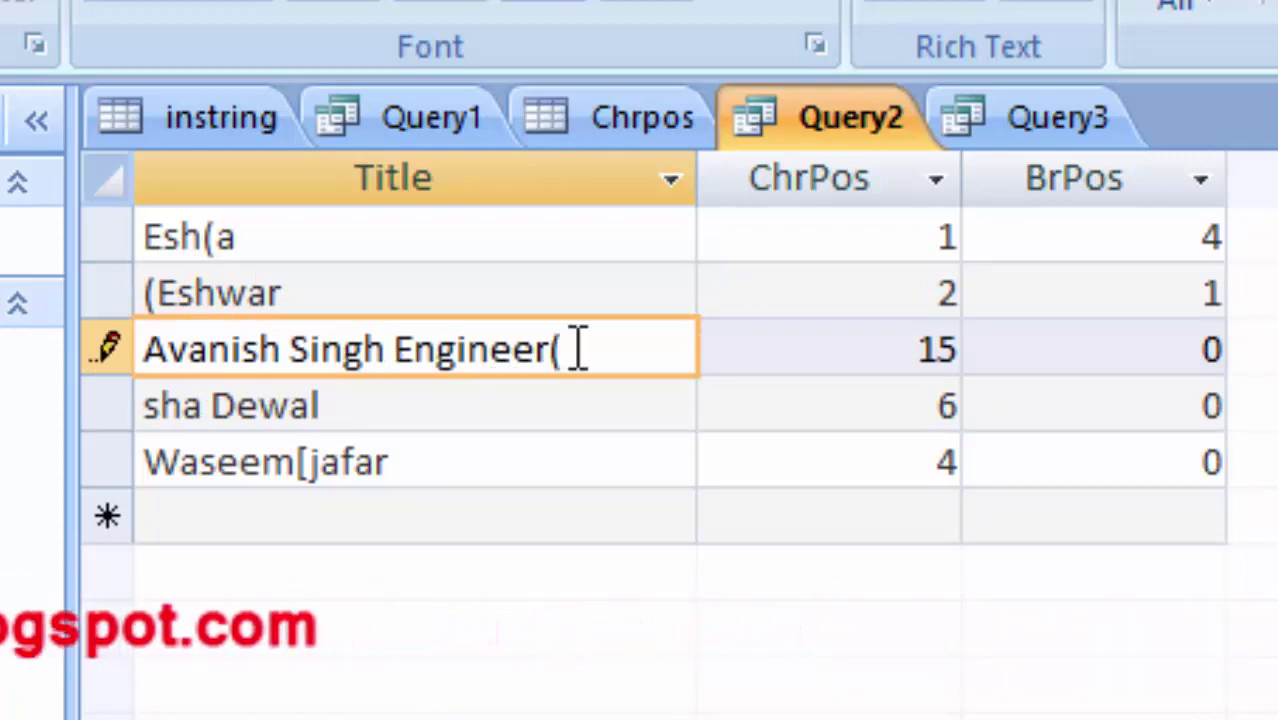
pyautogui.press('Tab')
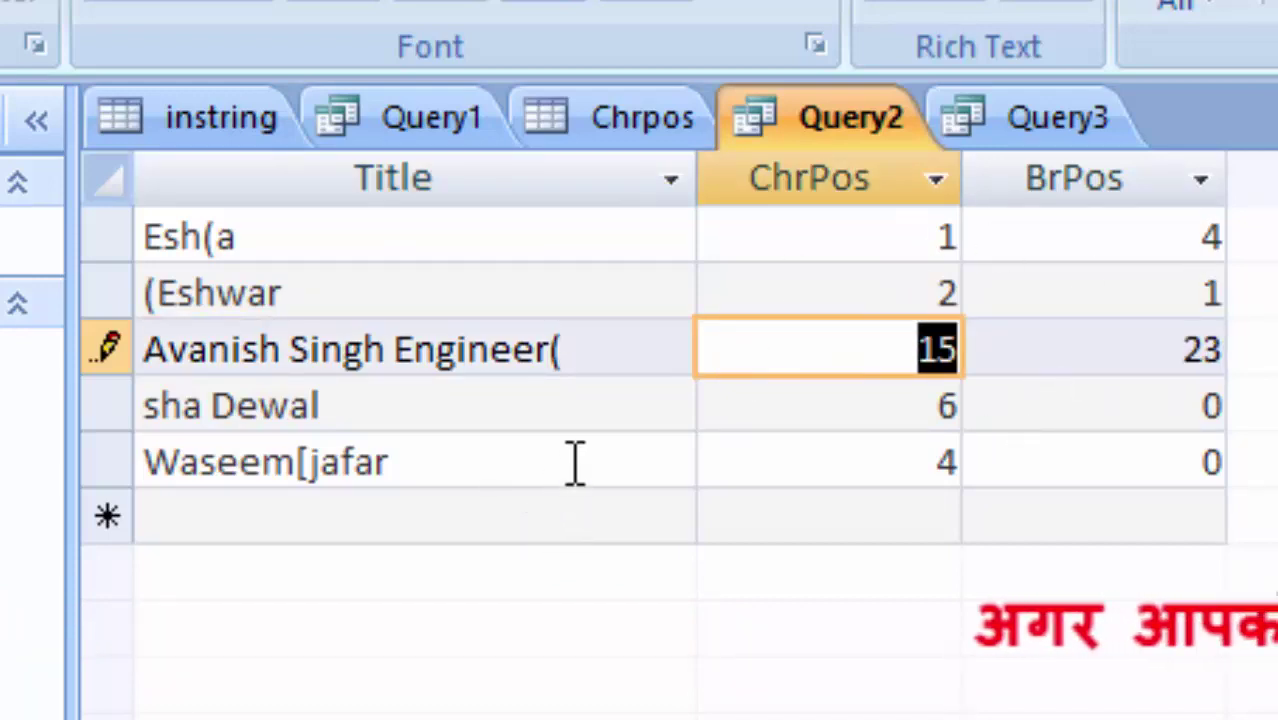
pyautogui.click(283, 408)
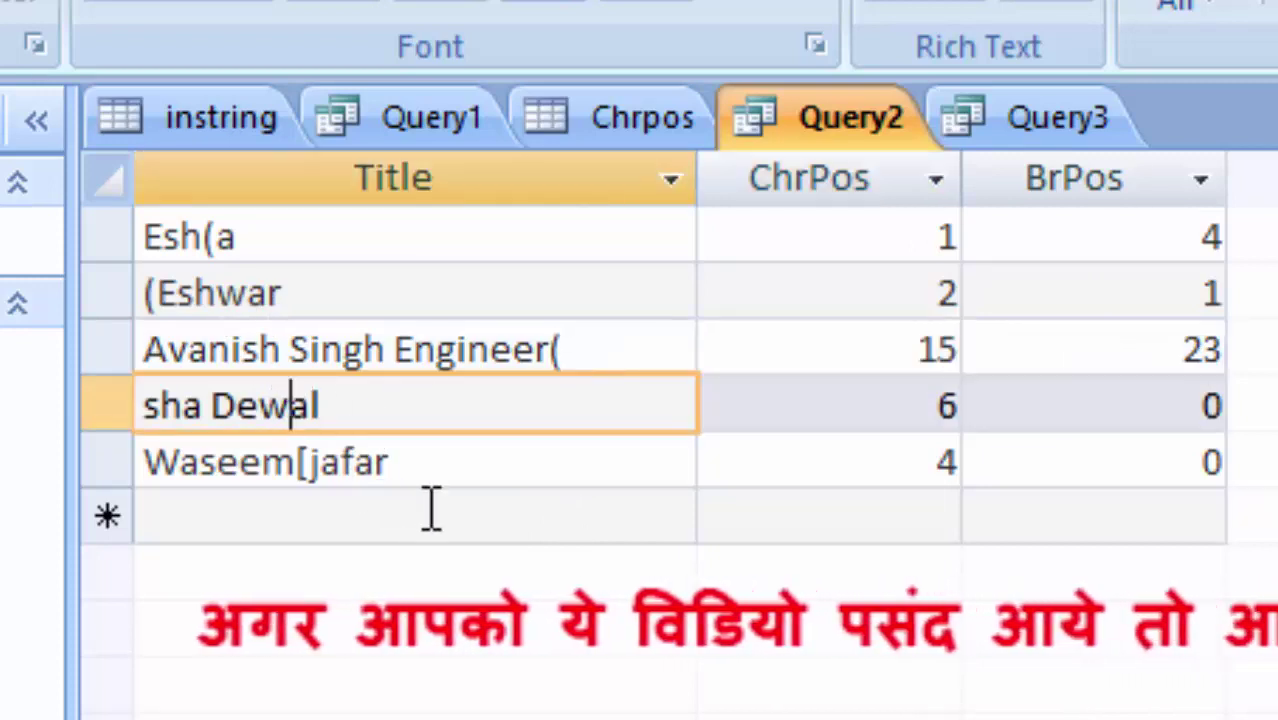
pyautogui.write('(')
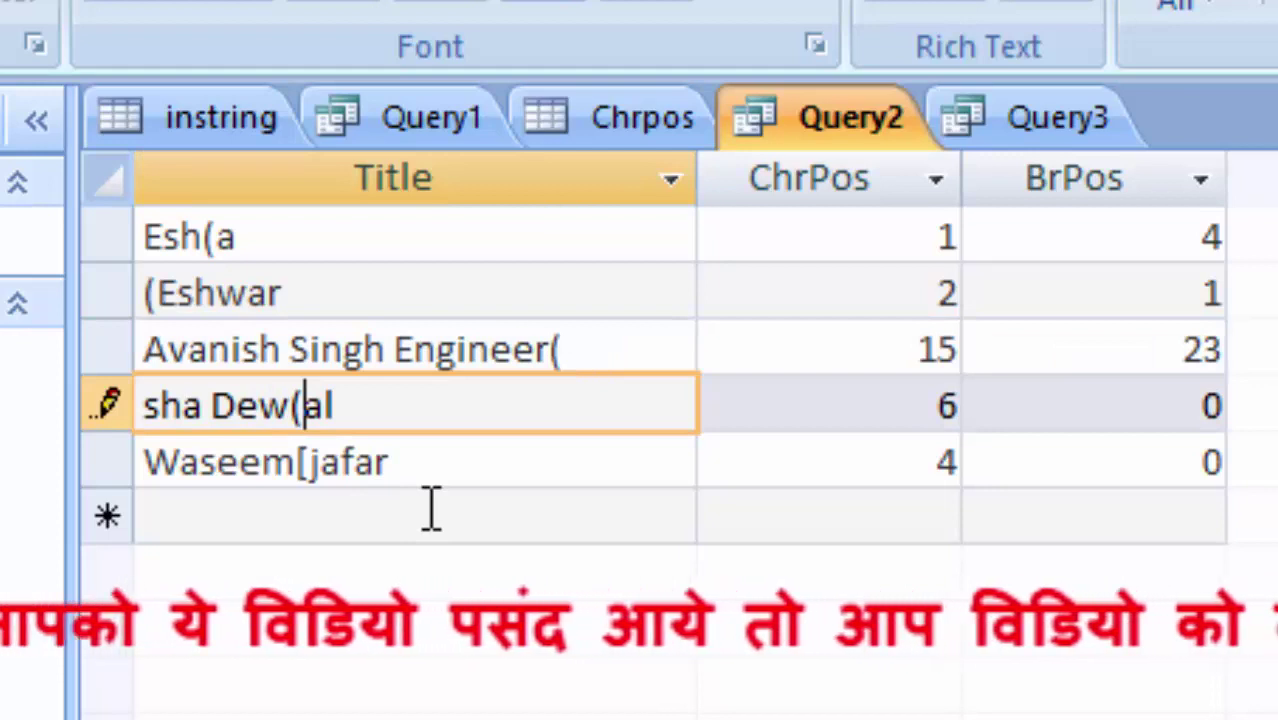
pyautogui.press('Tab')
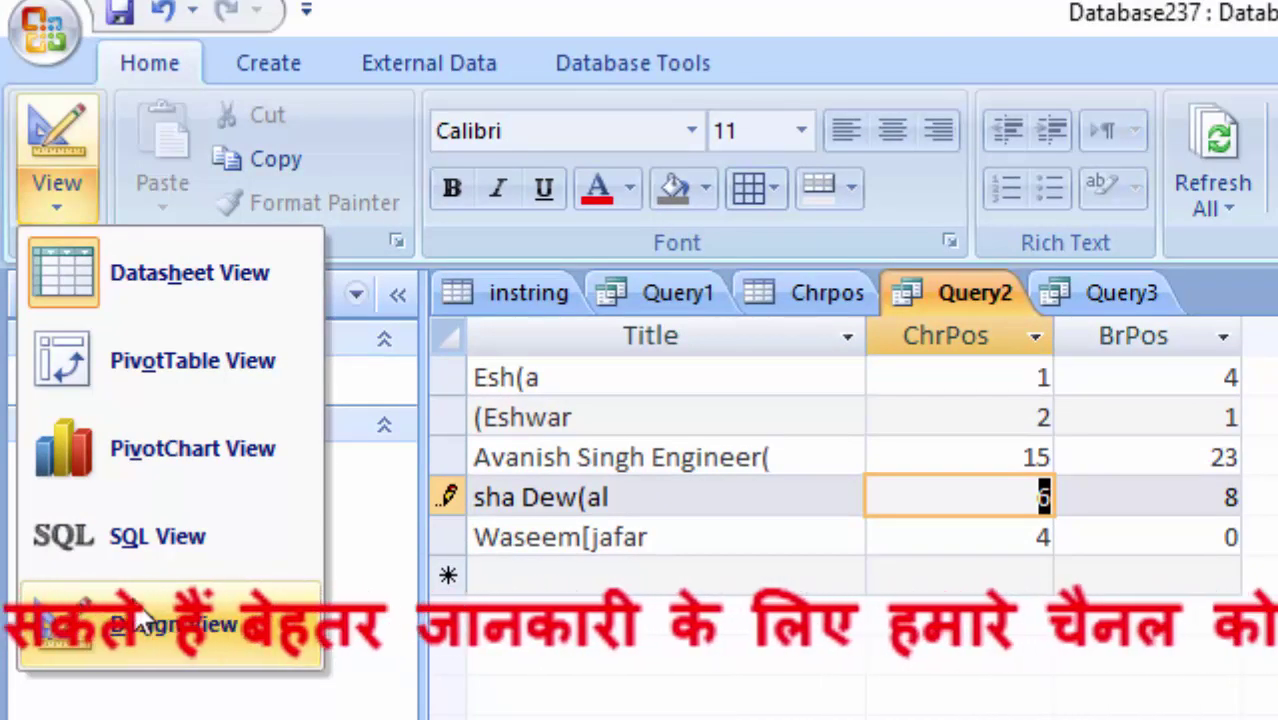
# Step: Add the field ChrPosof A:instr([Title],"a"), widen it, and view the results 5, 6, 1, 3, 2
pyautogui.click(135, 612)
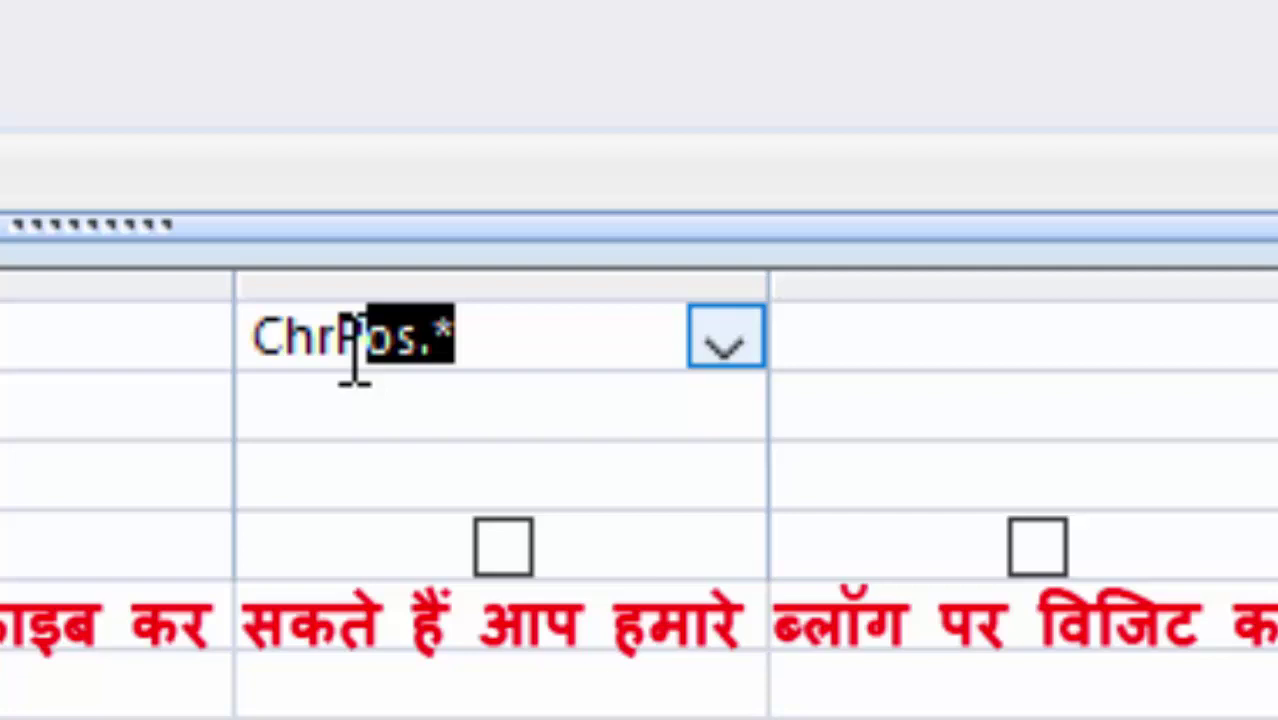
pyautogui.write('o')
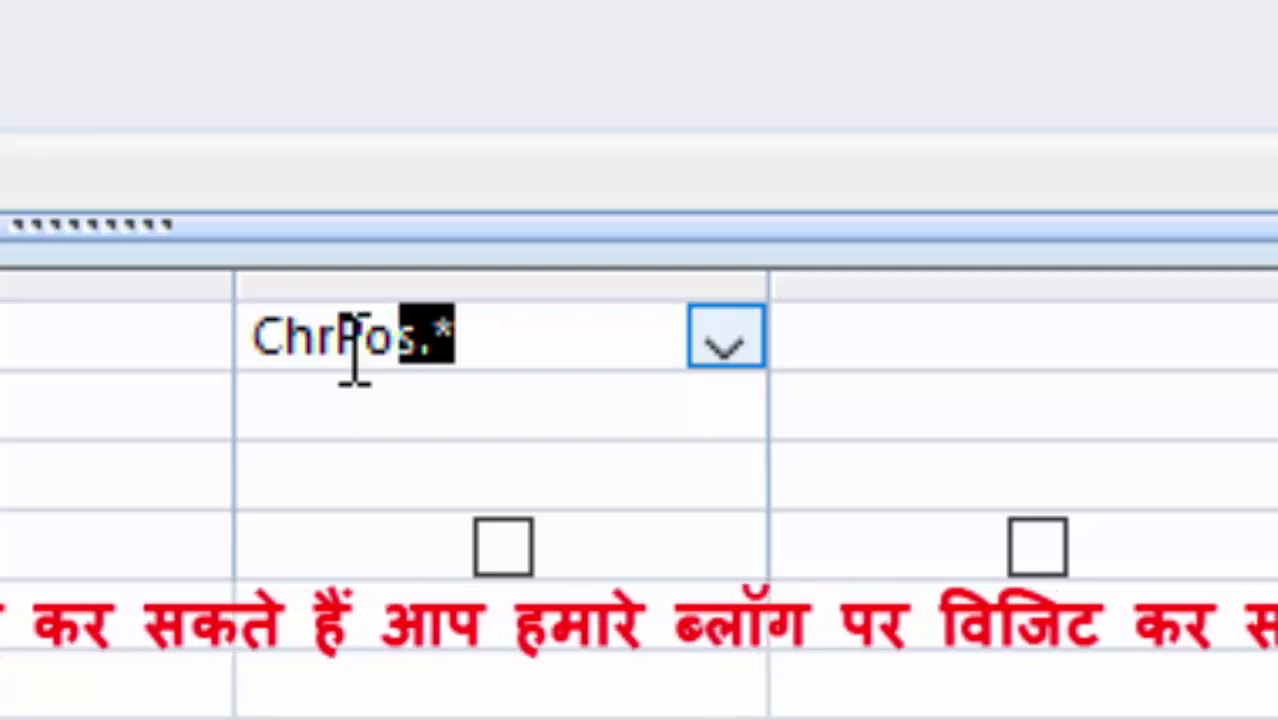
pyautogui.write('sof ')
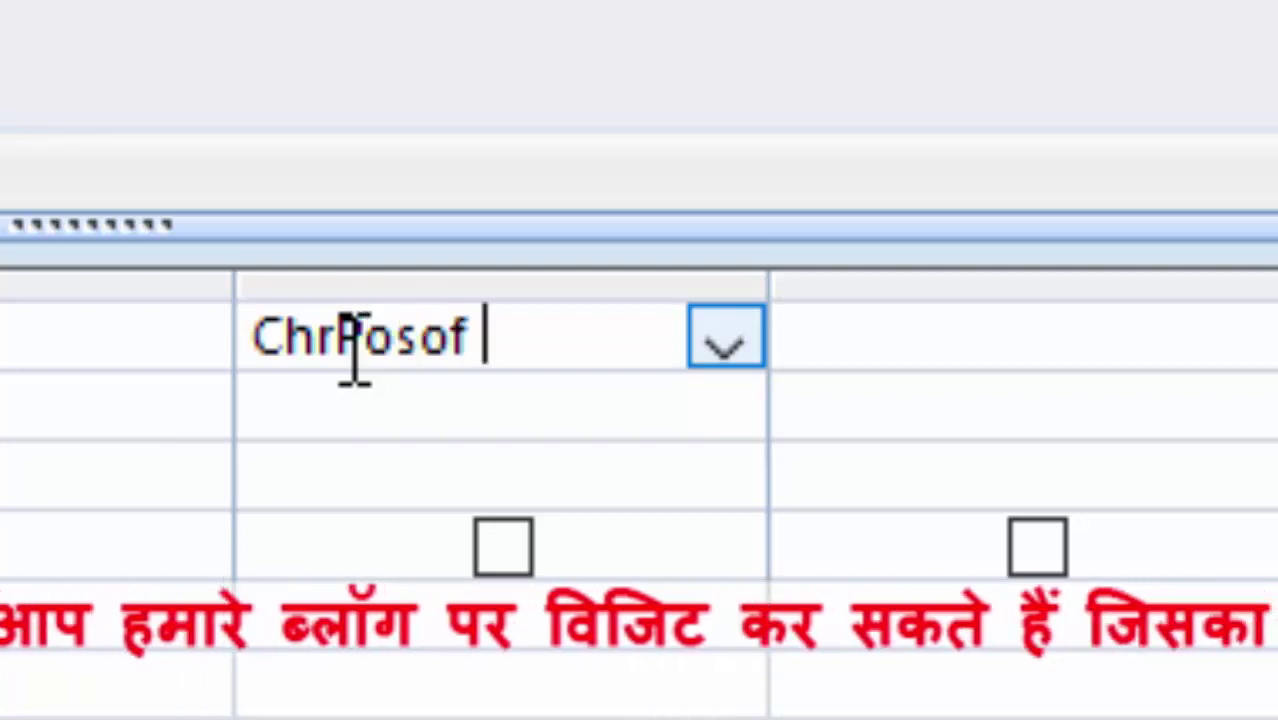
pyautogui.write('A:')
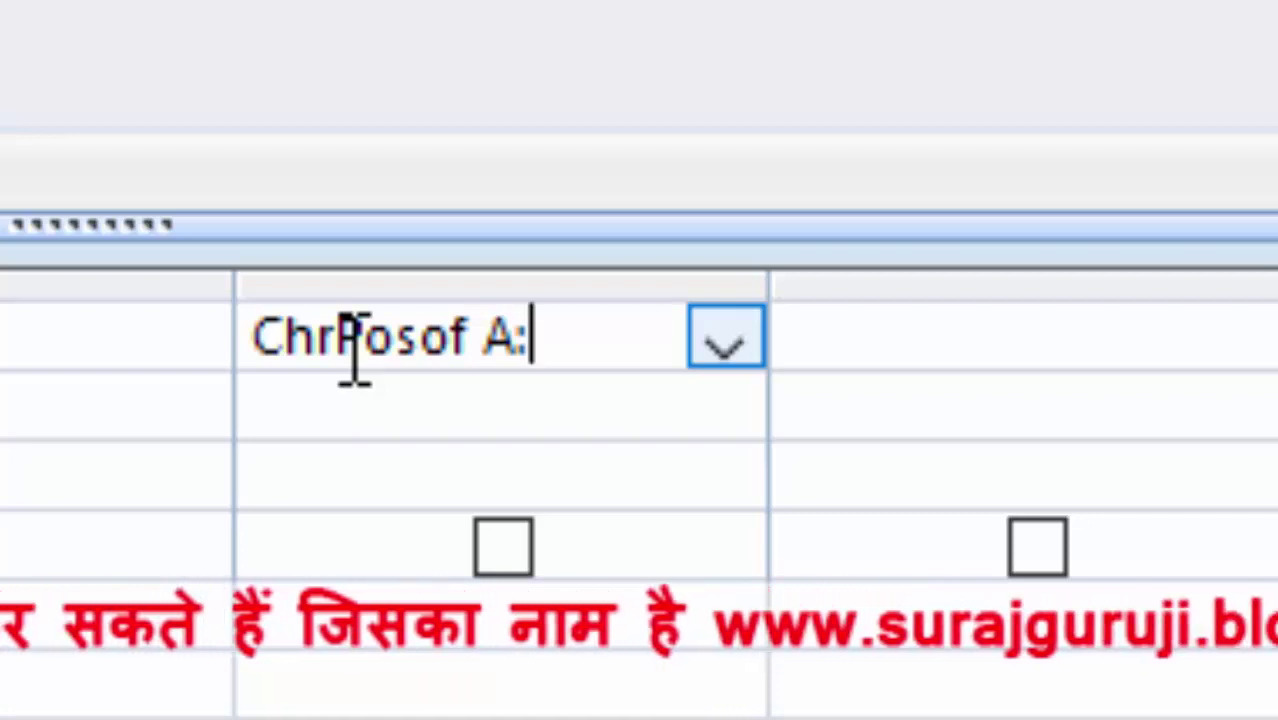
pyautogui.write('inst')
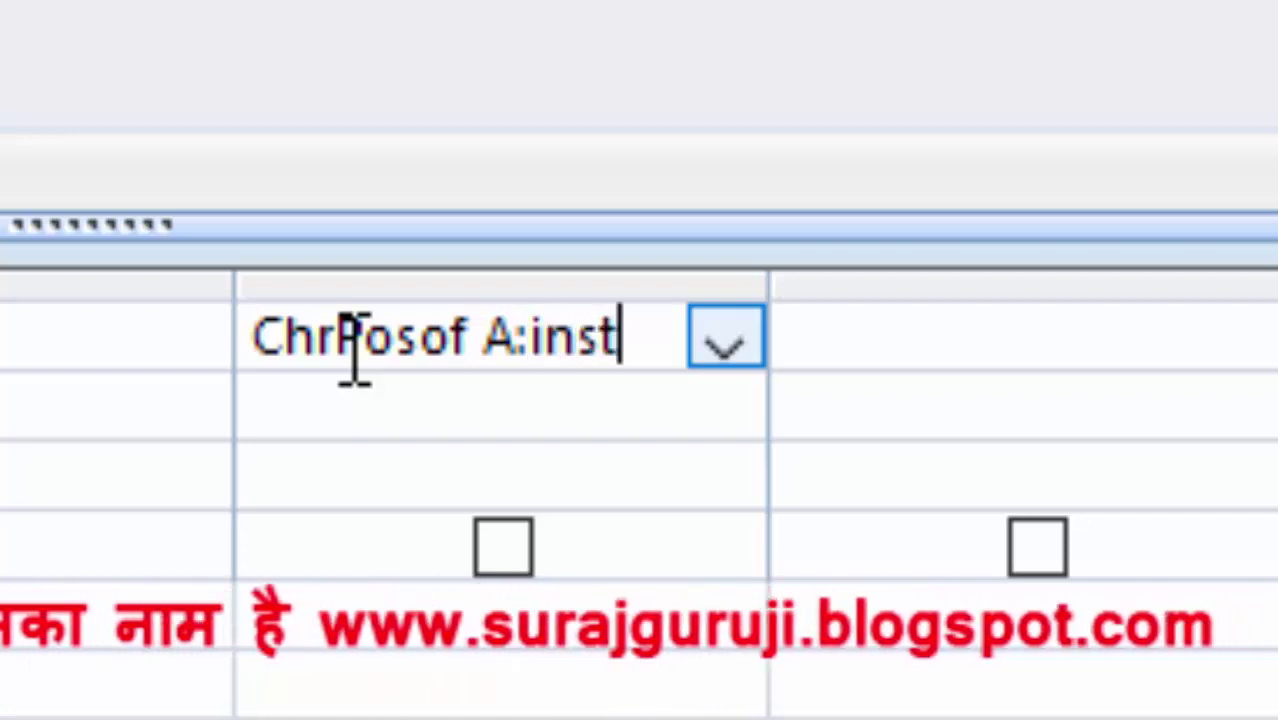
pyautogui.write('r(')
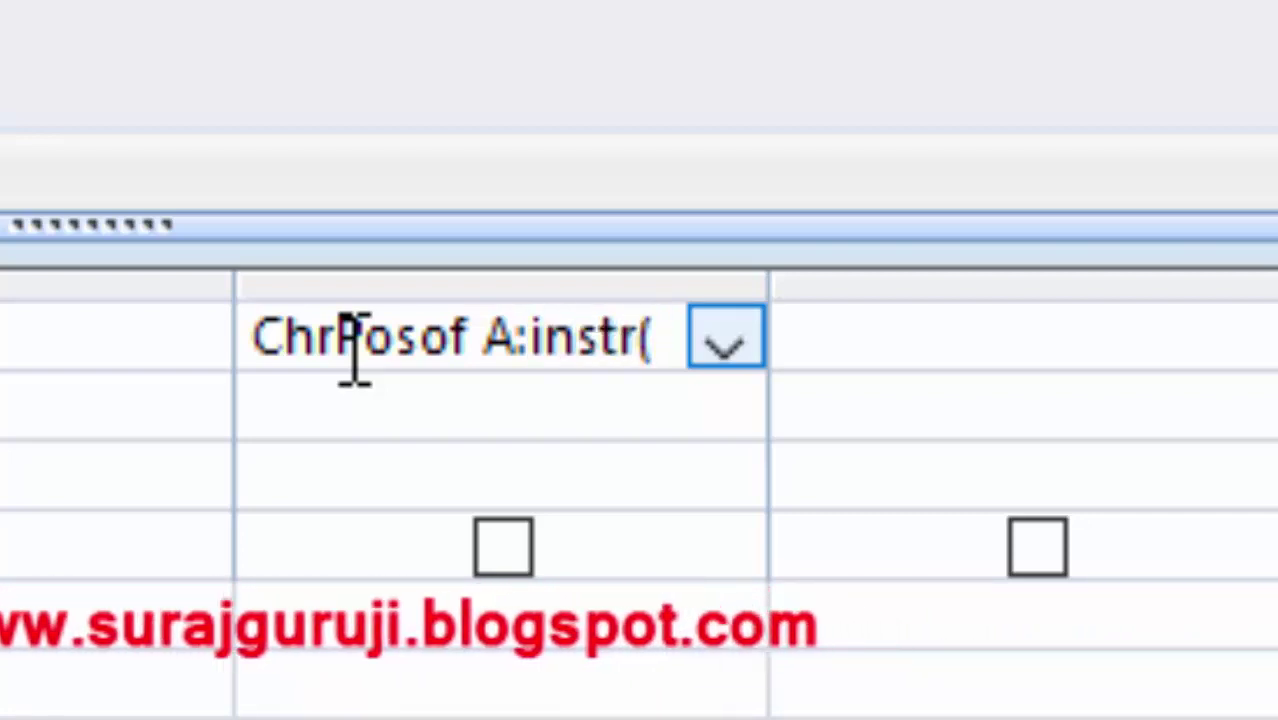
pyautogui.write('[')
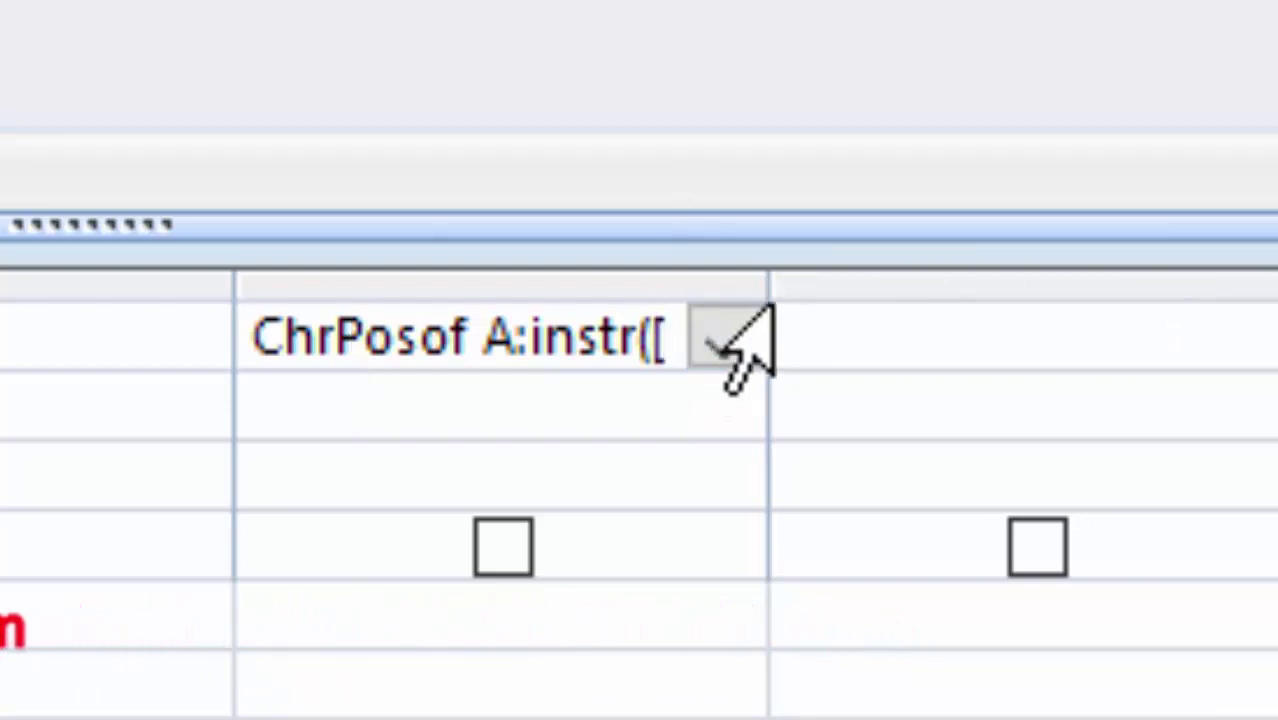
pyautogui.moveTo(770, 280); pyautogui.dragTo(1262, 480)
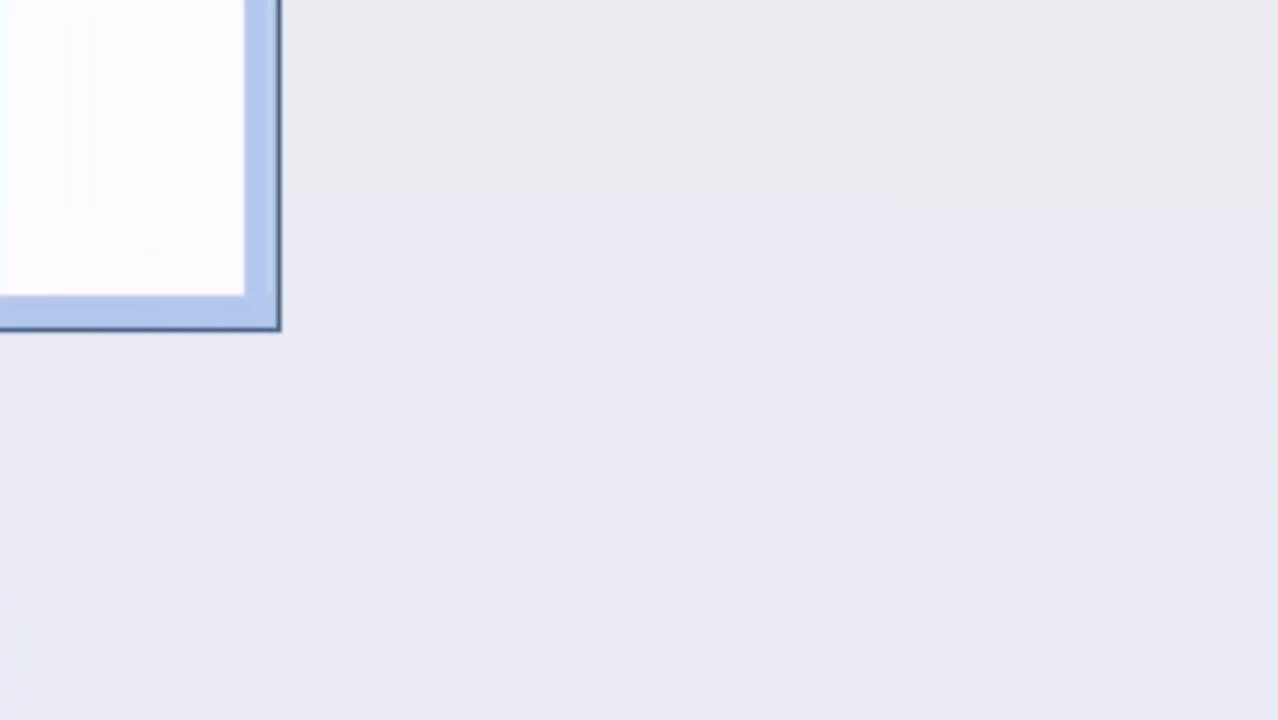
pyautogui.write('Titl')
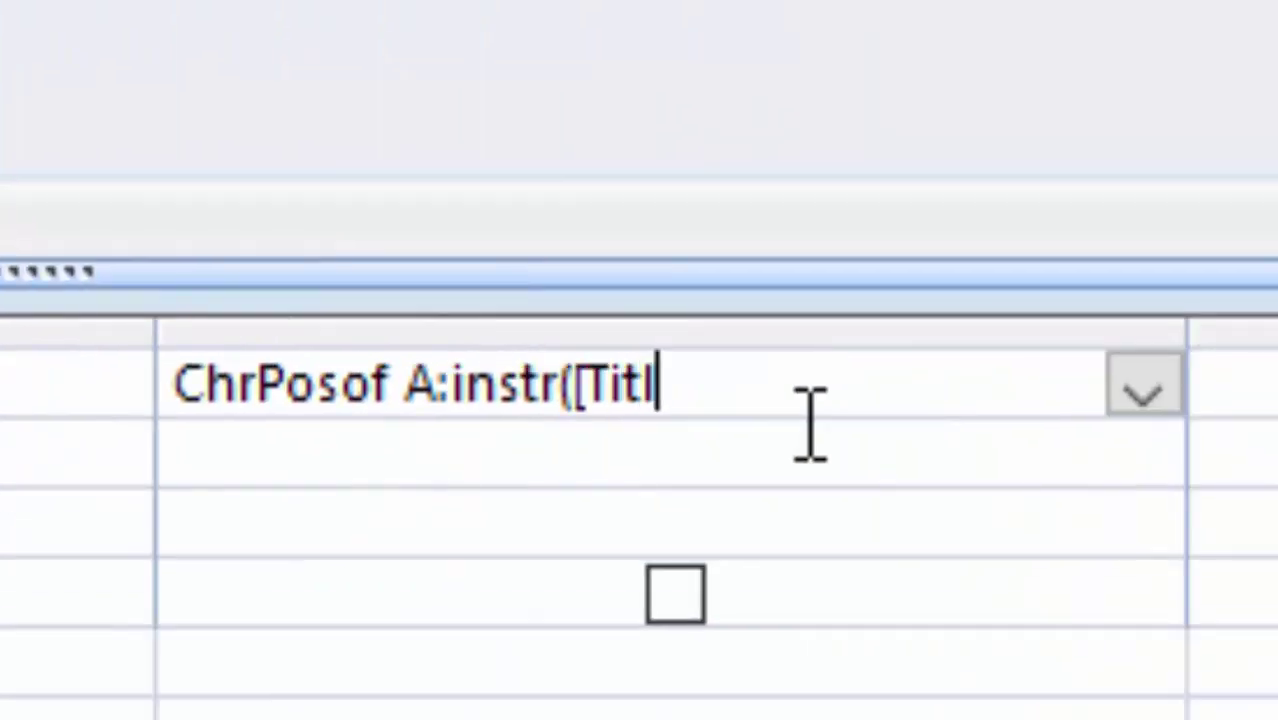
pyautogui.write('e')
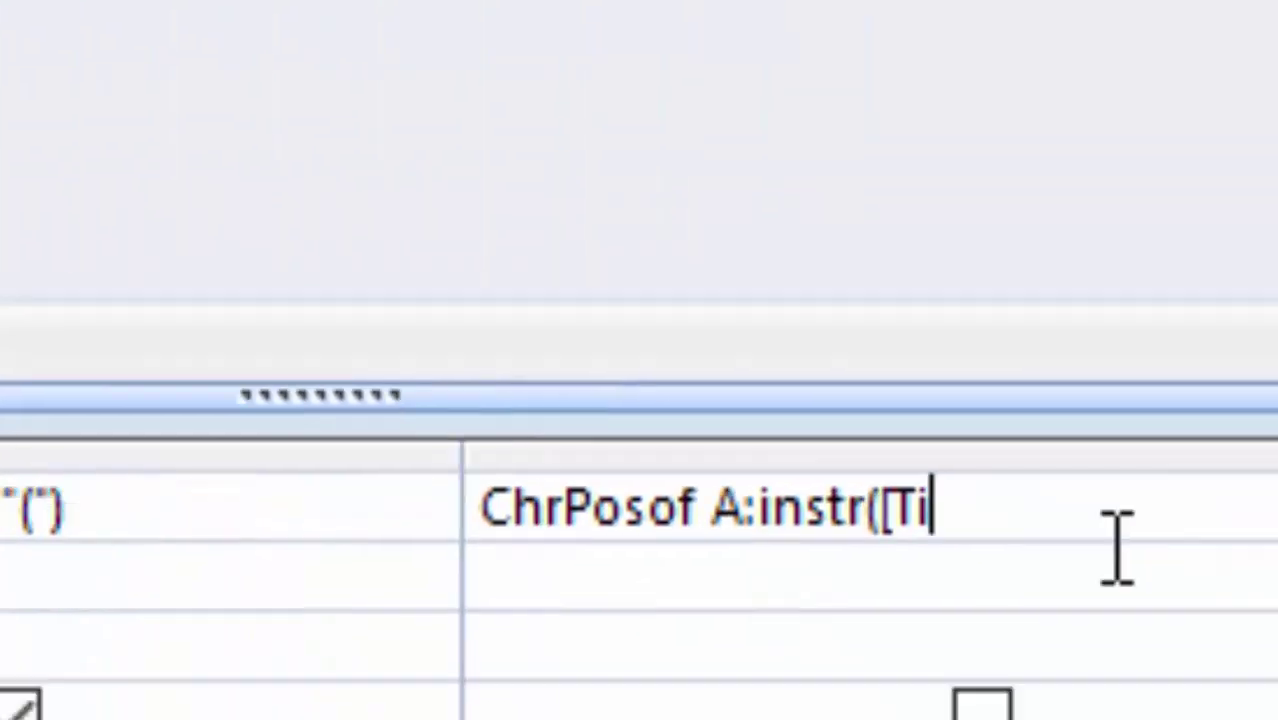
pyautogui.write('tl')
pyautogui.write('e],')
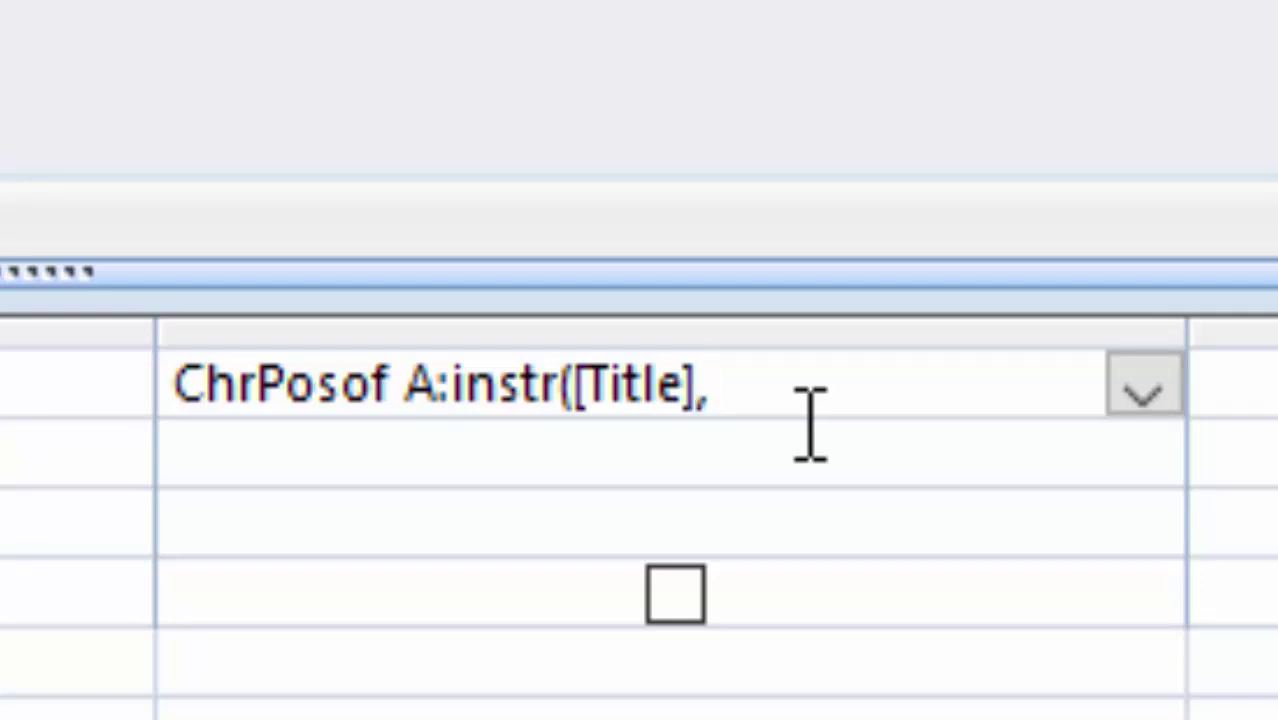
pyautogui.write('"a")')
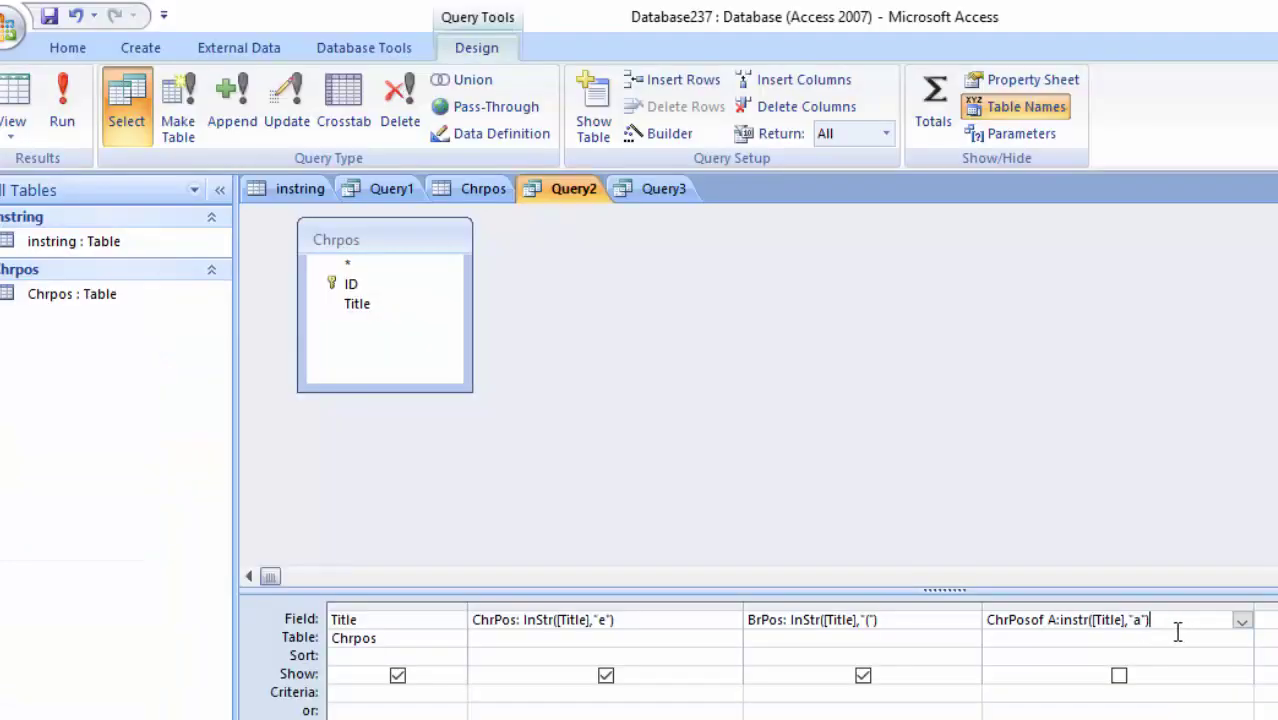
pyautogui.click(13, 100)
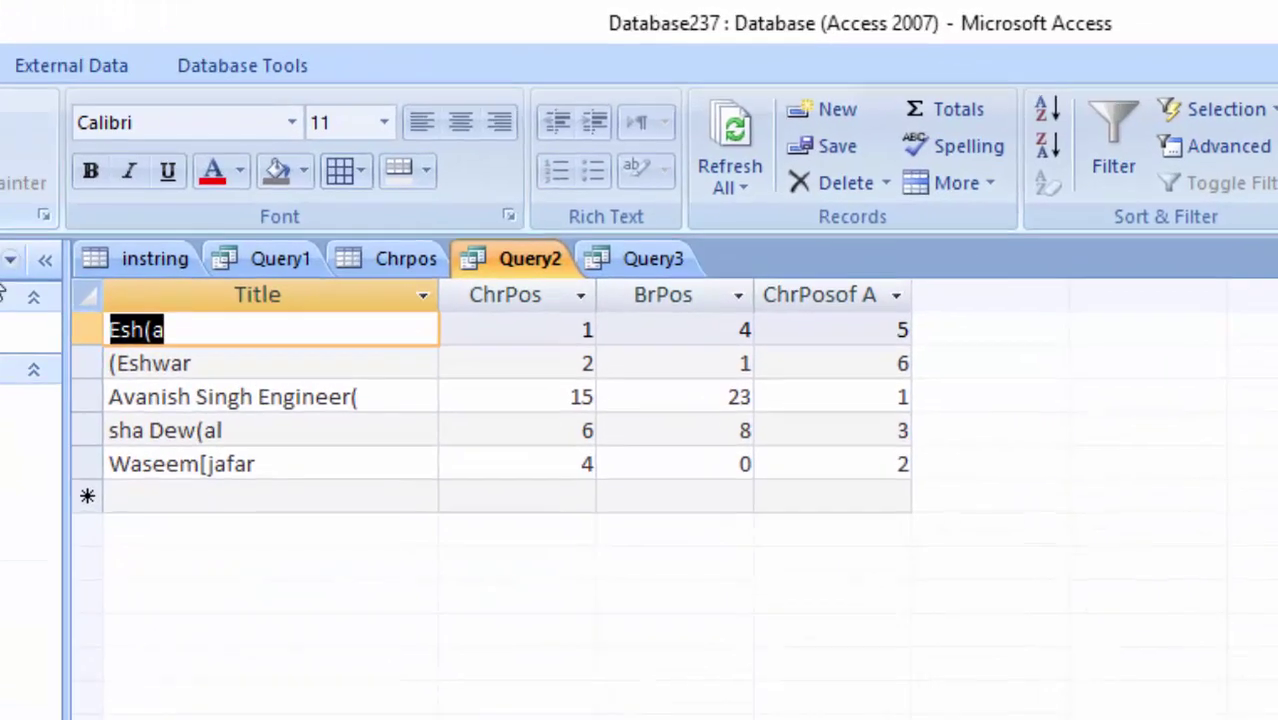